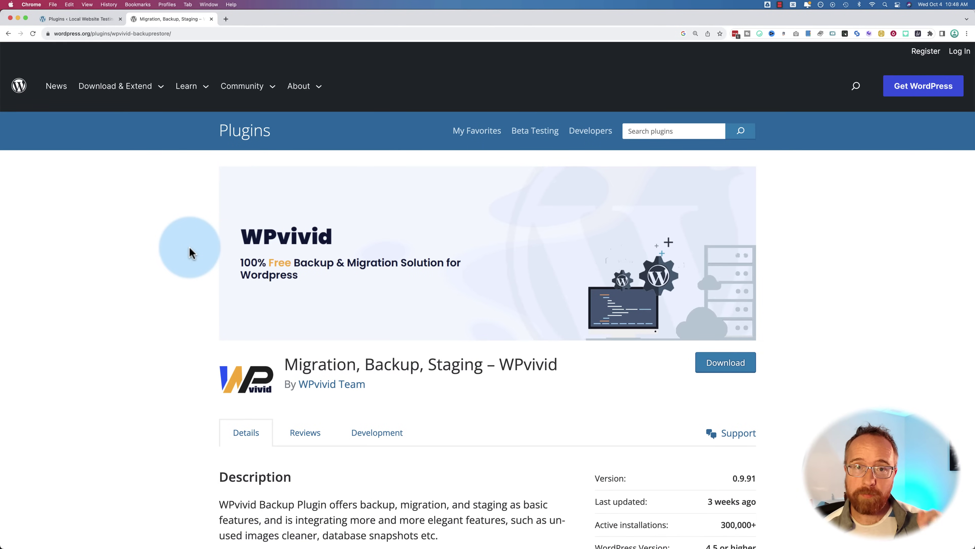
Read through the WPvivid plugin page, noting the 'WPvivid Backup Pro is now available' heading
scroll(190, 253, "down", 5)
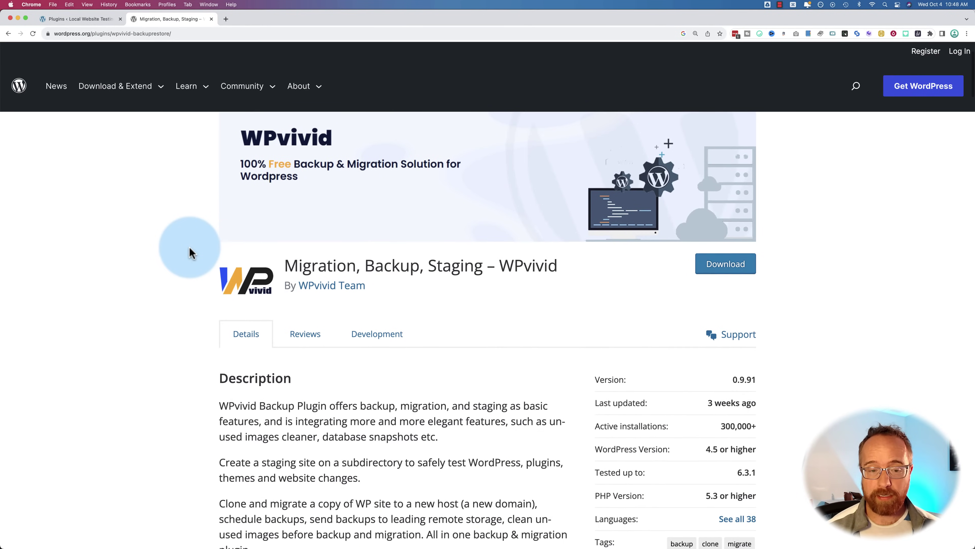
scroll(191, 253, "down", 7)
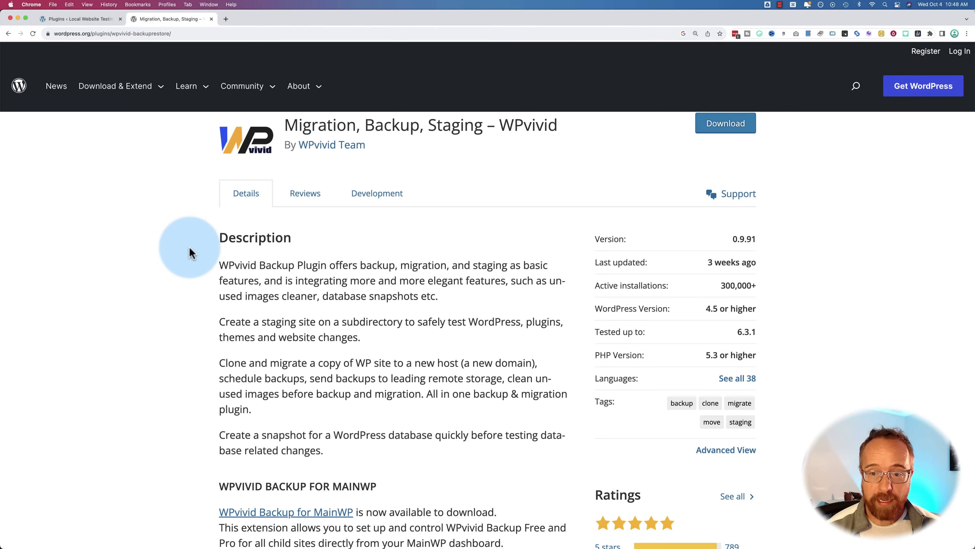
scroll(191, 253, "down", 1)
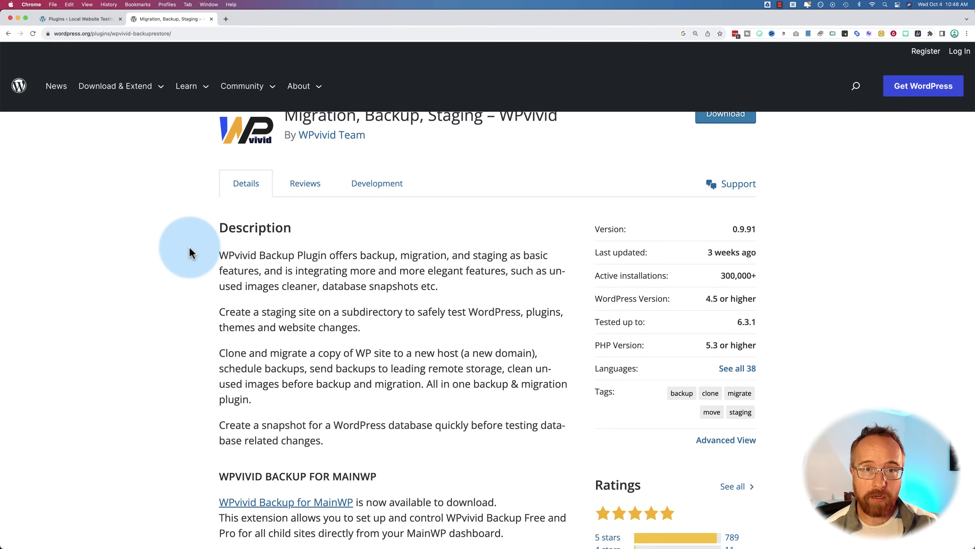
scroll(191, 253, "down", 15)
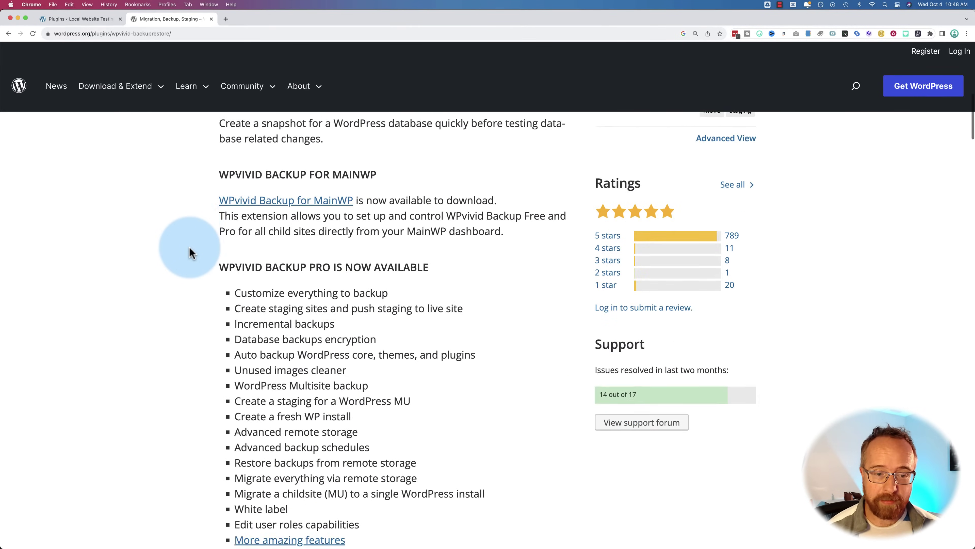
scroll(191, 253, "down", 14)
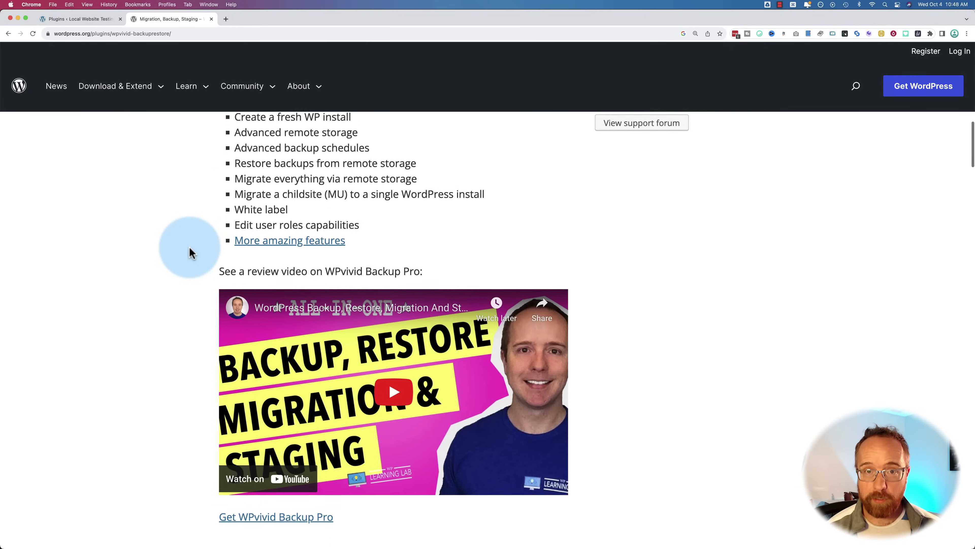
scroll(191, 252, "down", 2)
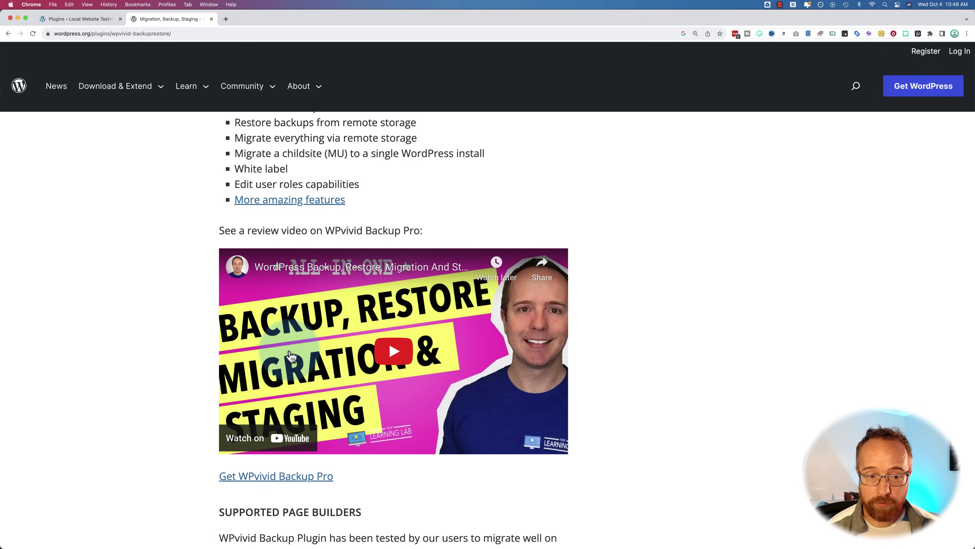
left_click(141, 354)
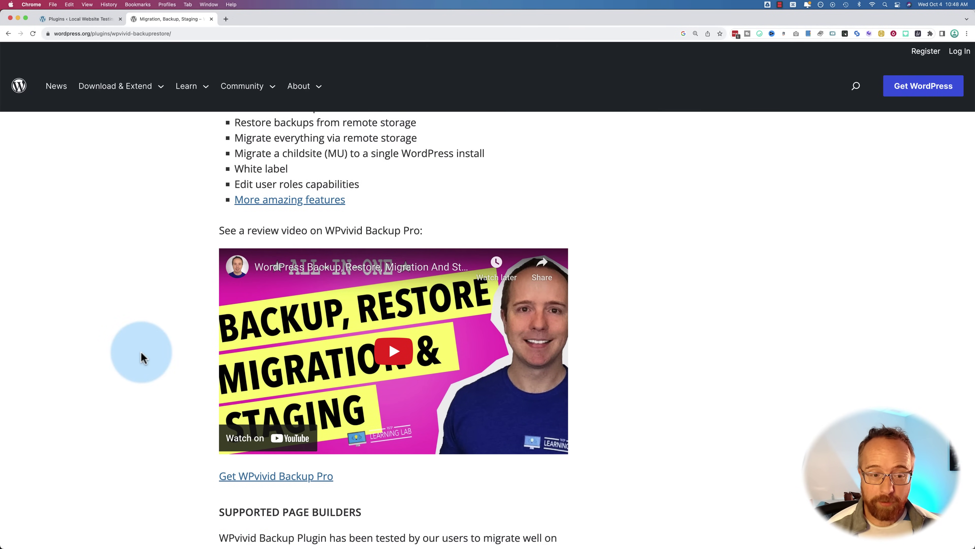
scroll(156, 357, "down", 3)
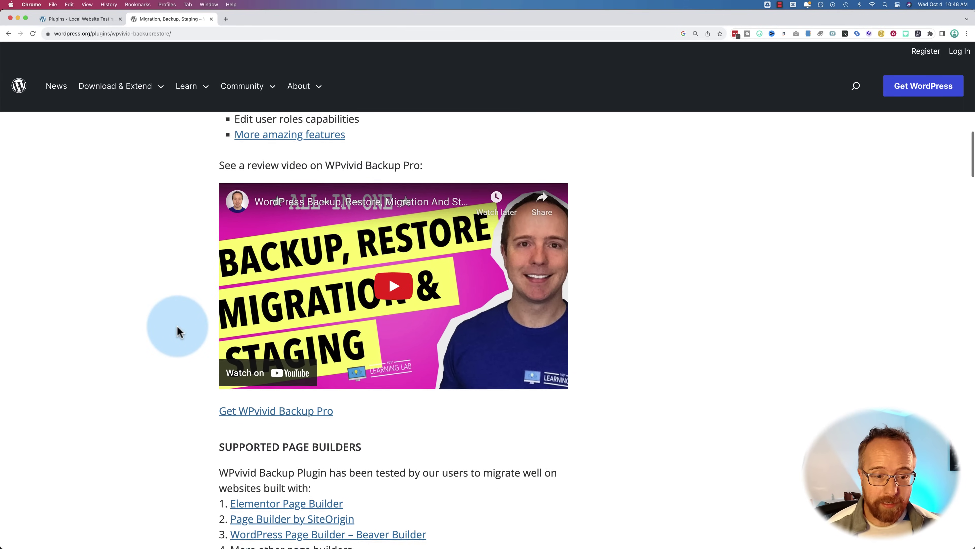
scroll(179, 331, "down", 4)
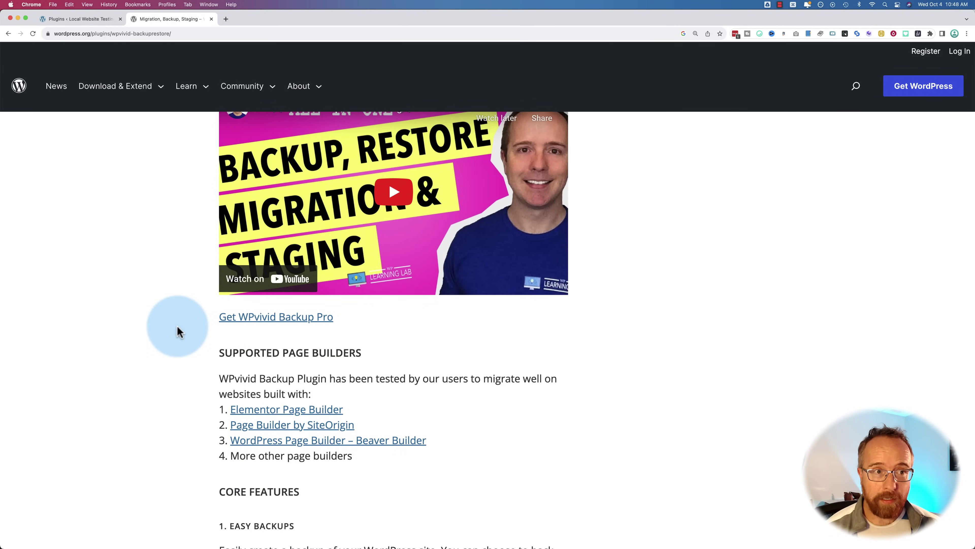
scroll(179, 331, "up", 20)
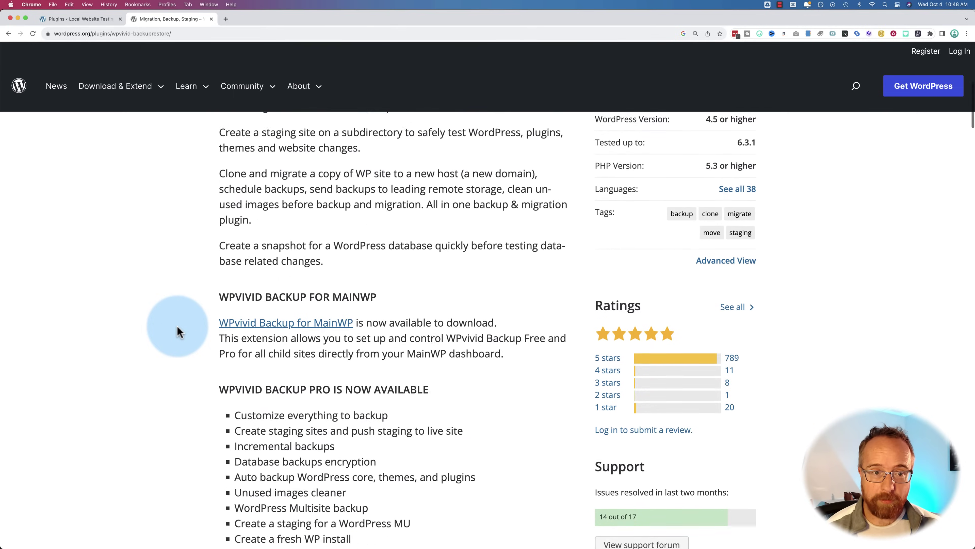
scroll(179, 331, "up", 10)
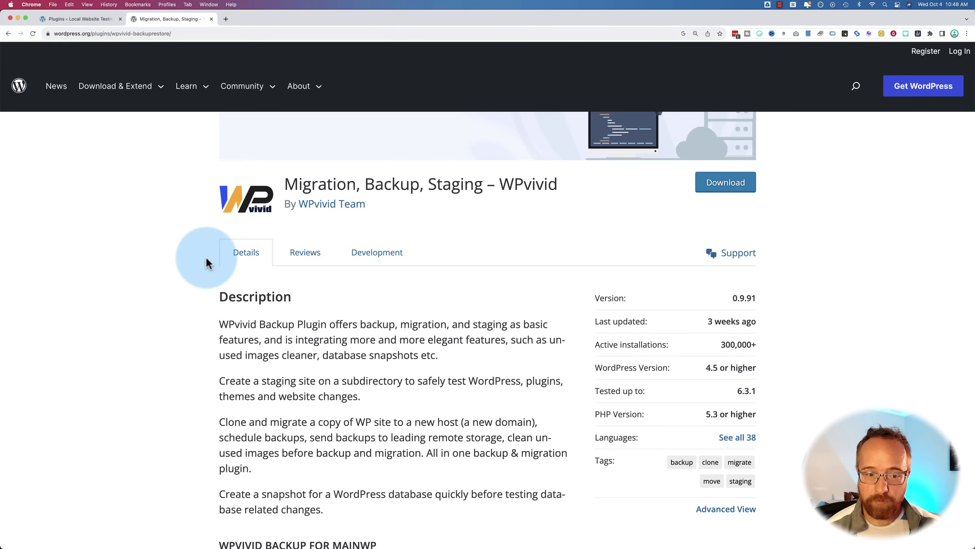
scroll(207, 263, "down", 15)
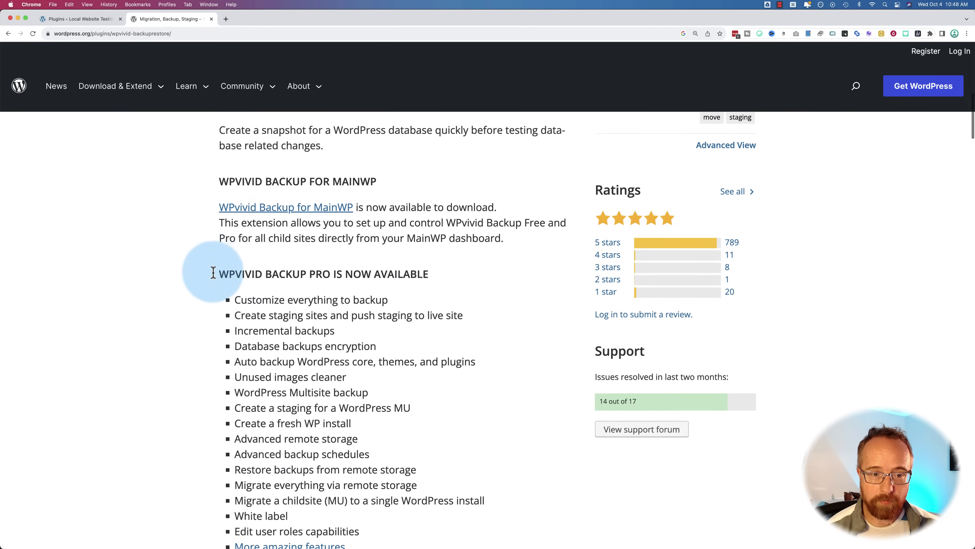
mouse_move(214, 273)
left_mouse_down()
mouse_move(464, 283)
mouse_move(174, 270)
mouse_move(221, 274)
left_mouse_up()
scroll(242, 296, "down", 3)
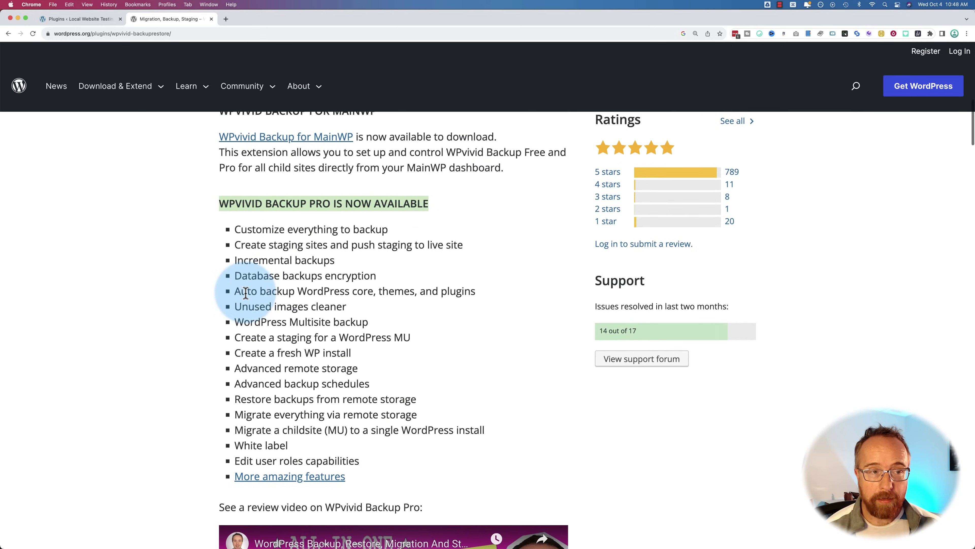
Find 'wpvivid' under Plugins > Add New, then install and activate Migration, Backup, Staging – WPvivid
left_click(95, 24)
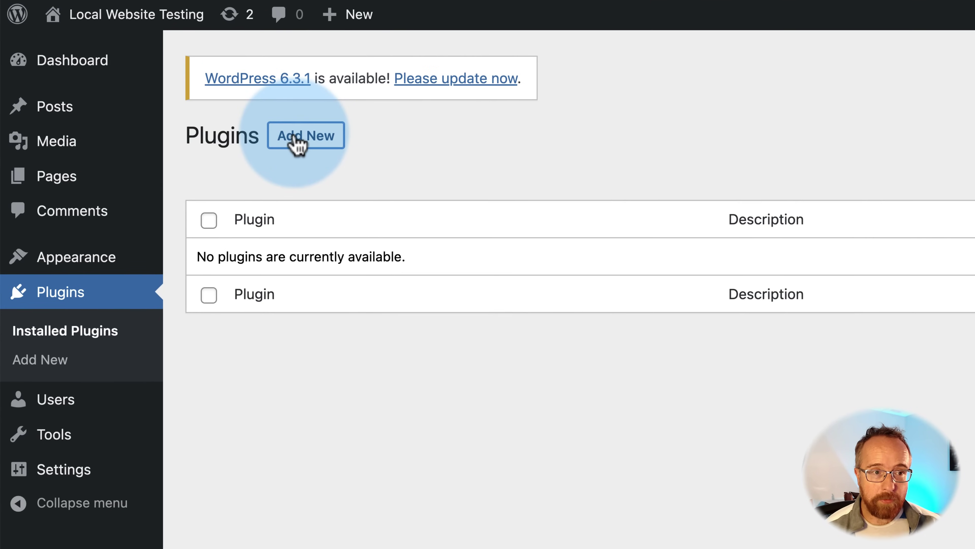
left_click(298, 143)
left_click(940, 148)
type("wpv")
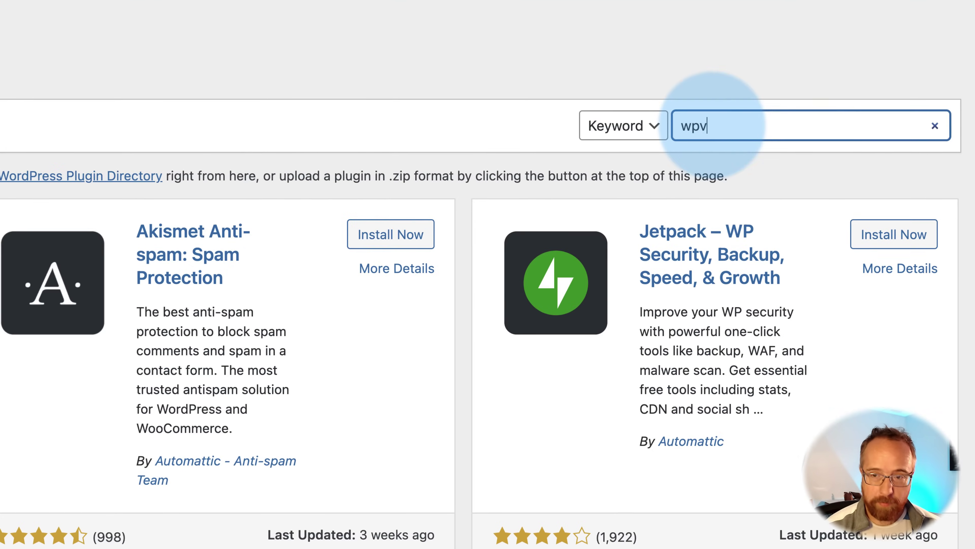
type("ivid")
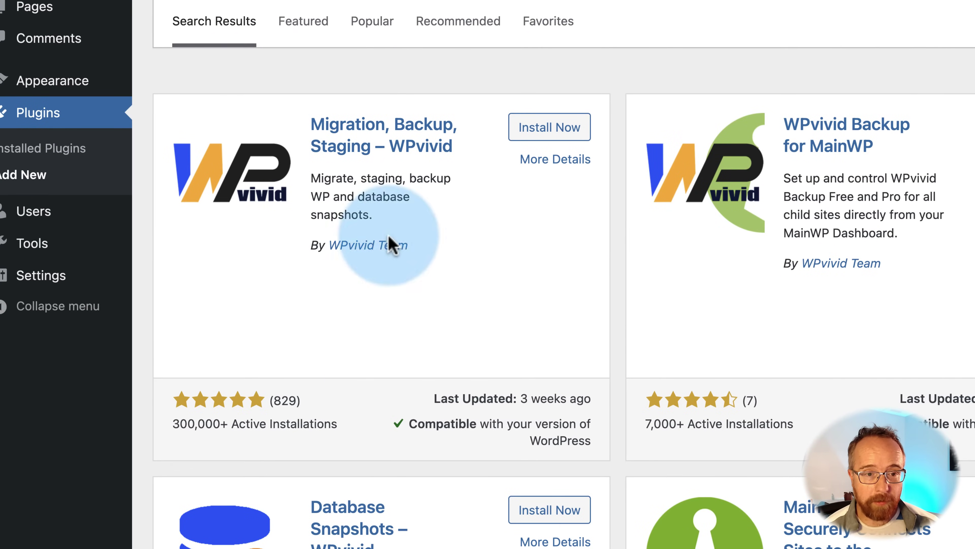
left_click(547, 139)
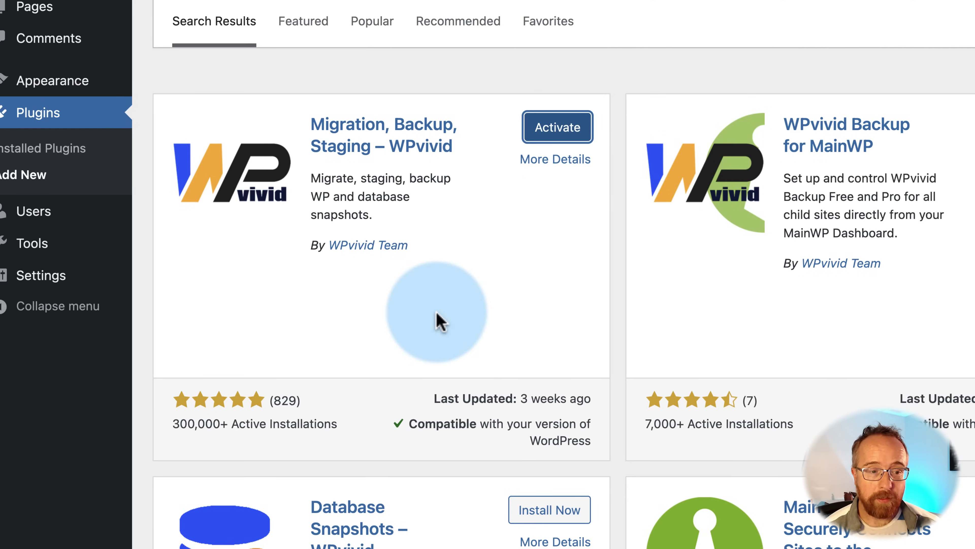
left_click(558, 127)
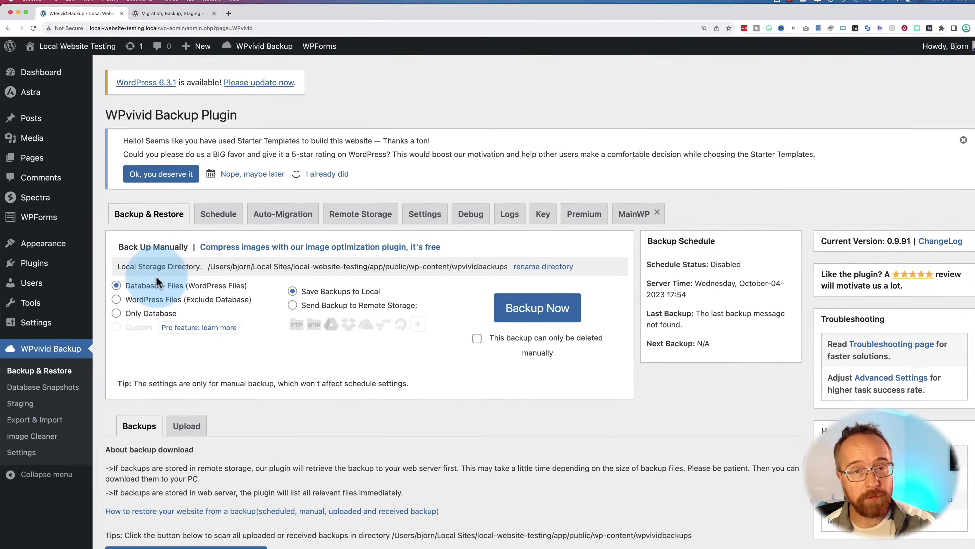
left_click(43, 392)
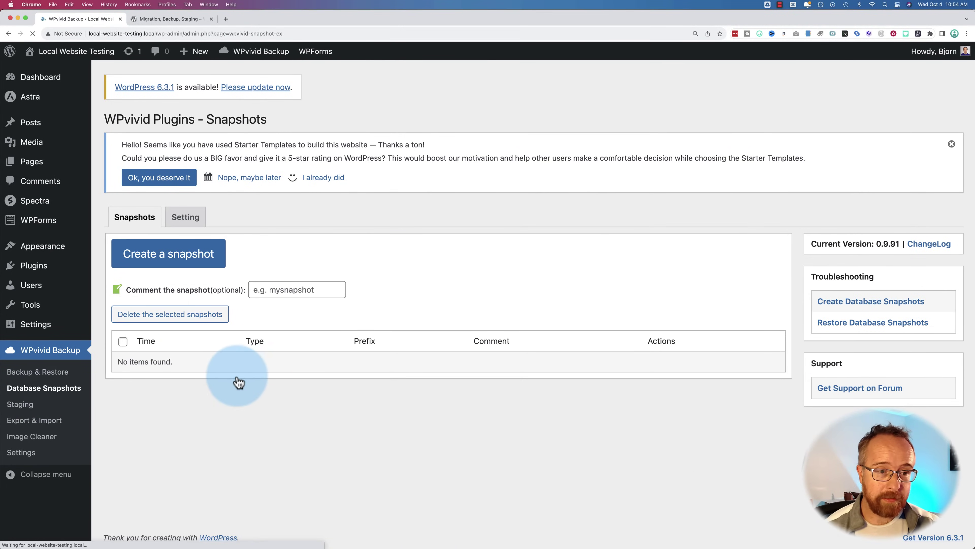
left_click(30, 404)
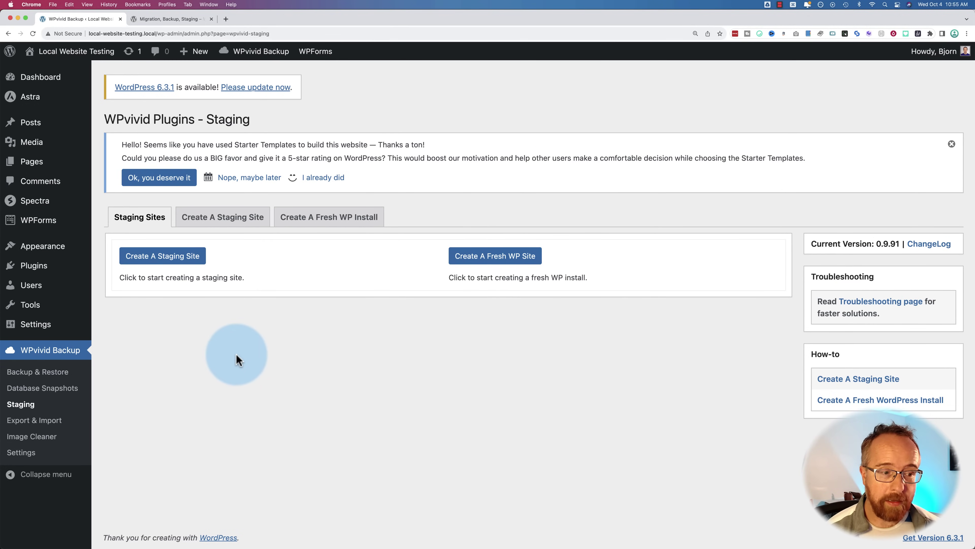
left_click(16, 425)
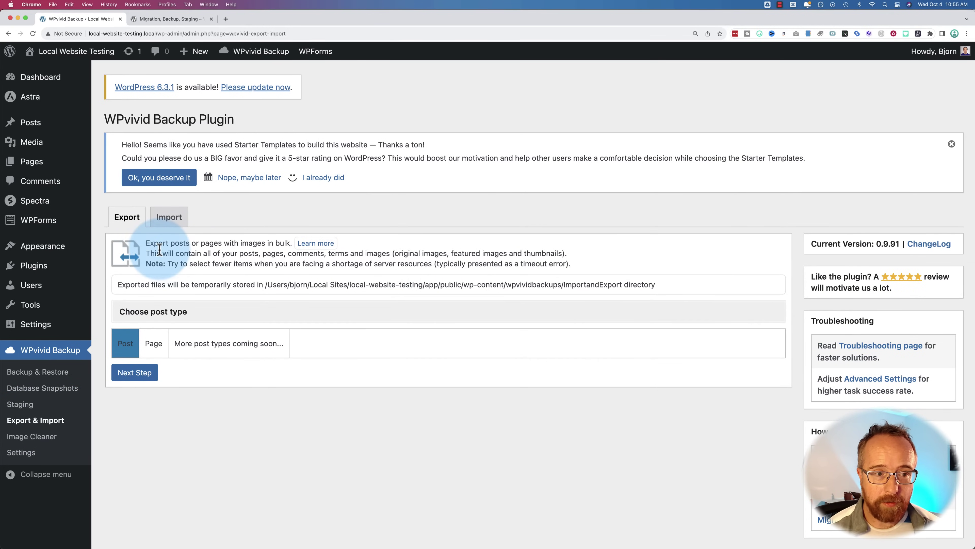
left_click_drag(161, 252, 226, 243)
left_click_drag(145, 243, 266, 243)
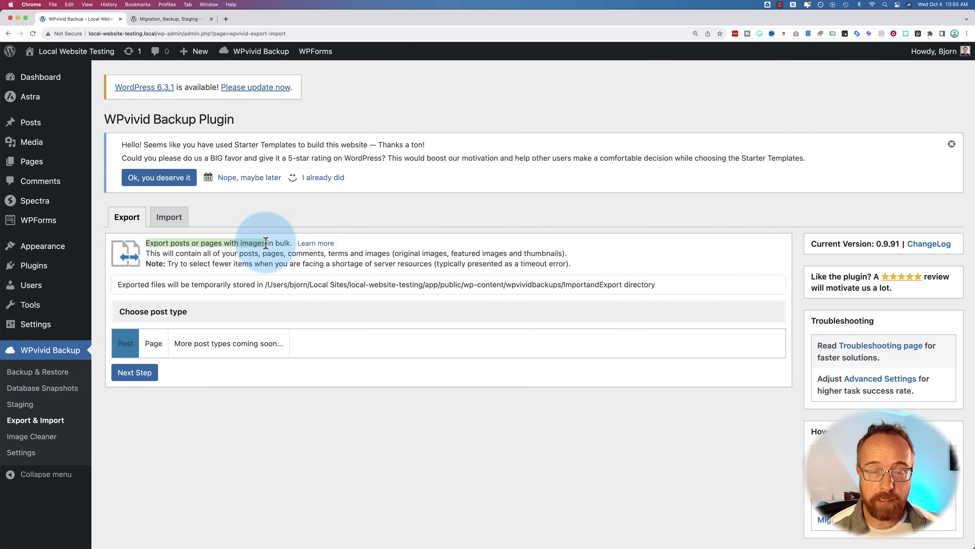
left_click(36, 437)
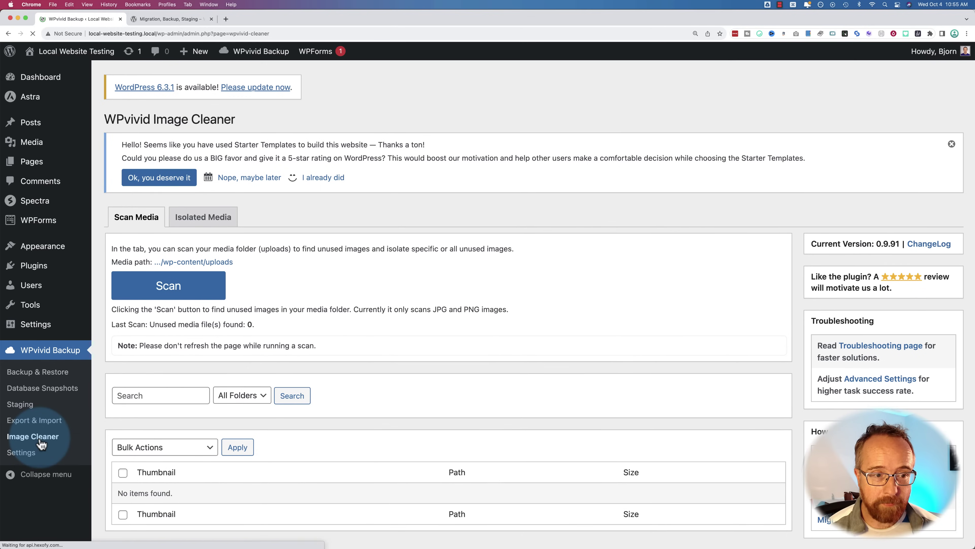
scroll(381, 242, "down", 3)
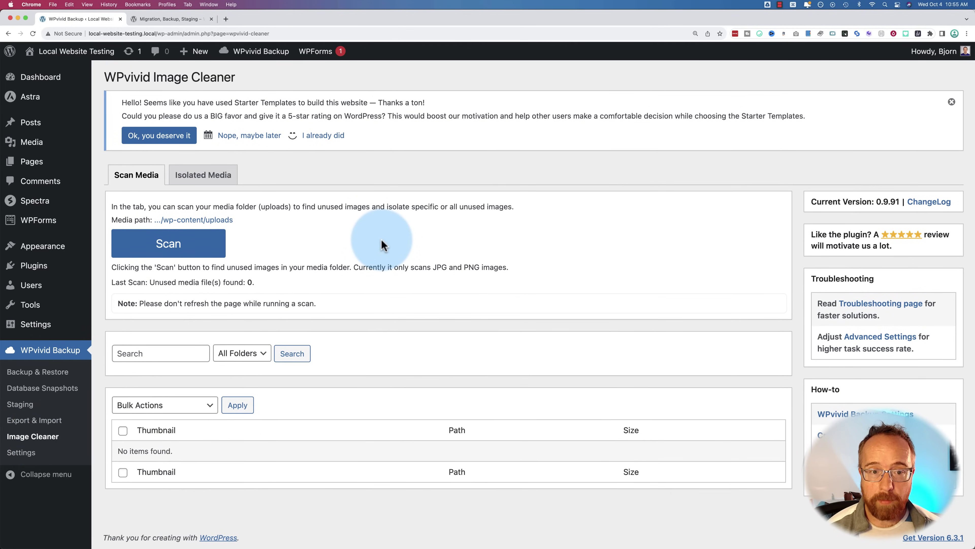
left_click_drag(302, 206, 489, 208)
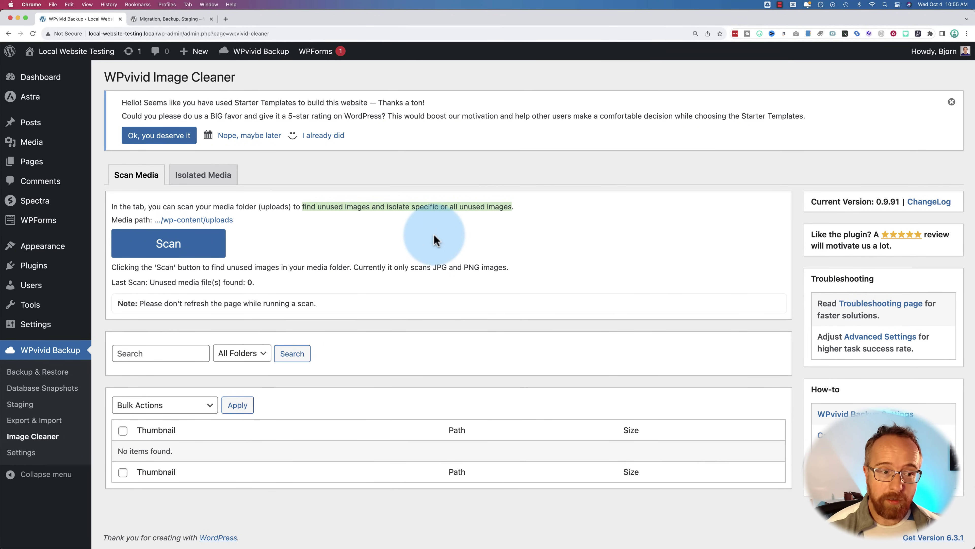
left_click(23, 372)
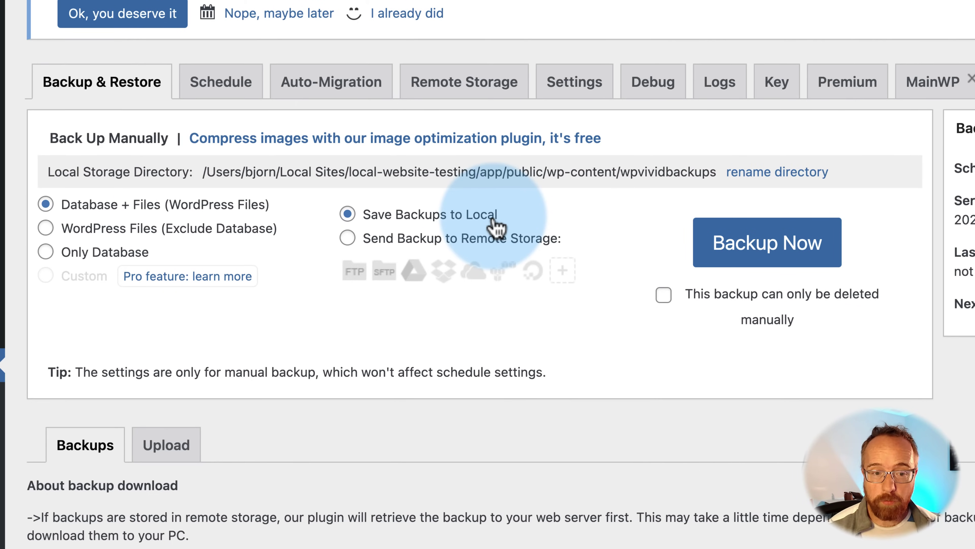
Start a manual Database + Files backup saved locally rather than to remote storage
left_click(348, 239)
left_click(348, 214)
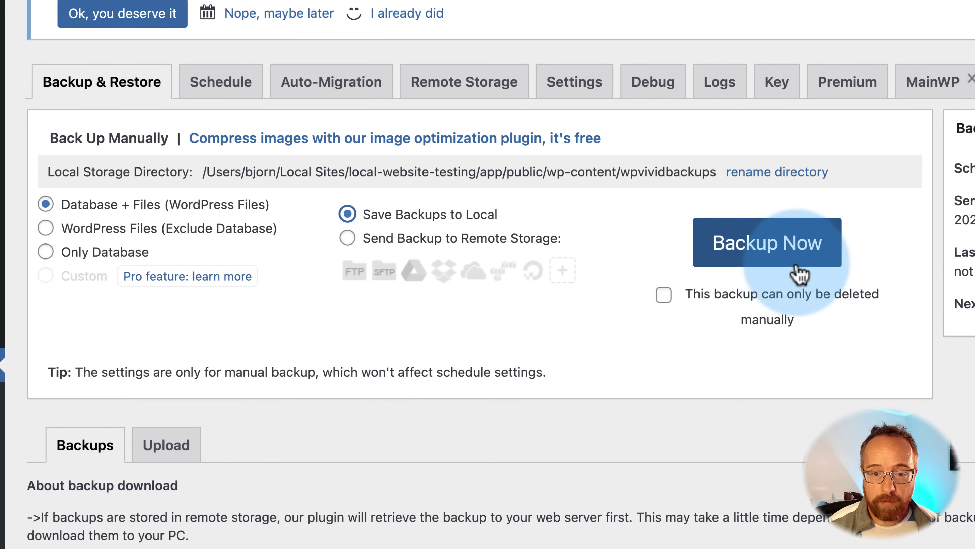
left_click(773, 265)
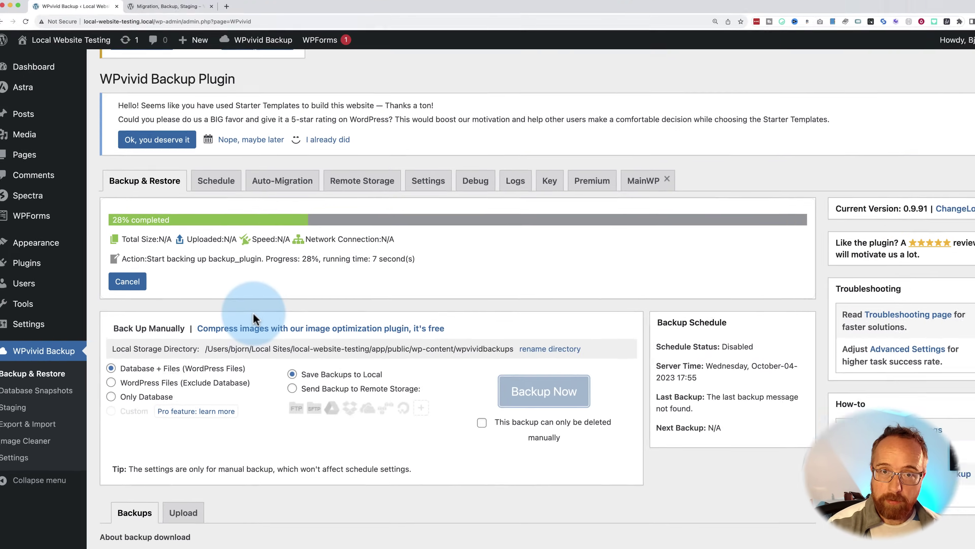
Glance over the site's front end, then return to WPvivid to see the '1 backup task(s) finished' notice
key("ctrl+Tab")
scroll(96, 190, "down", 20)
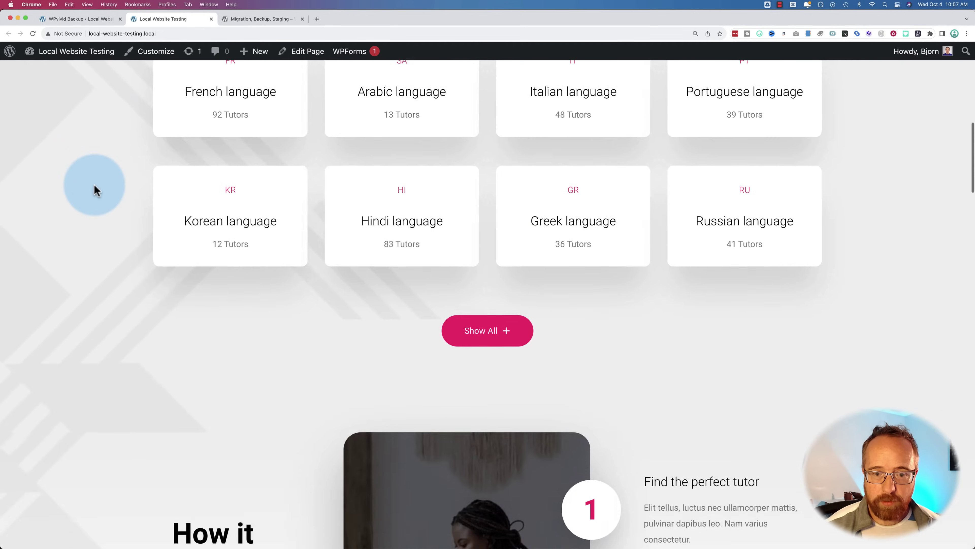
scroll(96, 189, "down", 15)
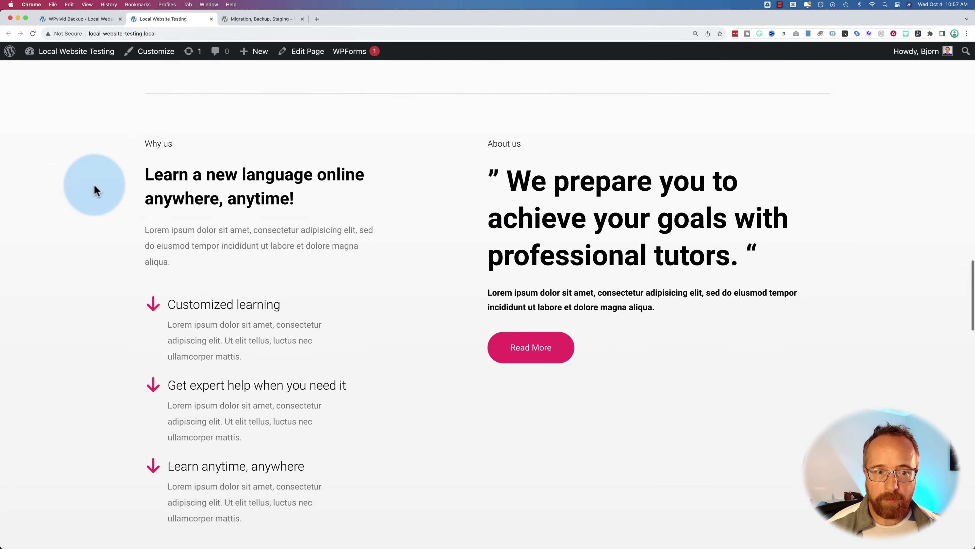
key("ctrl+shift+Tab")
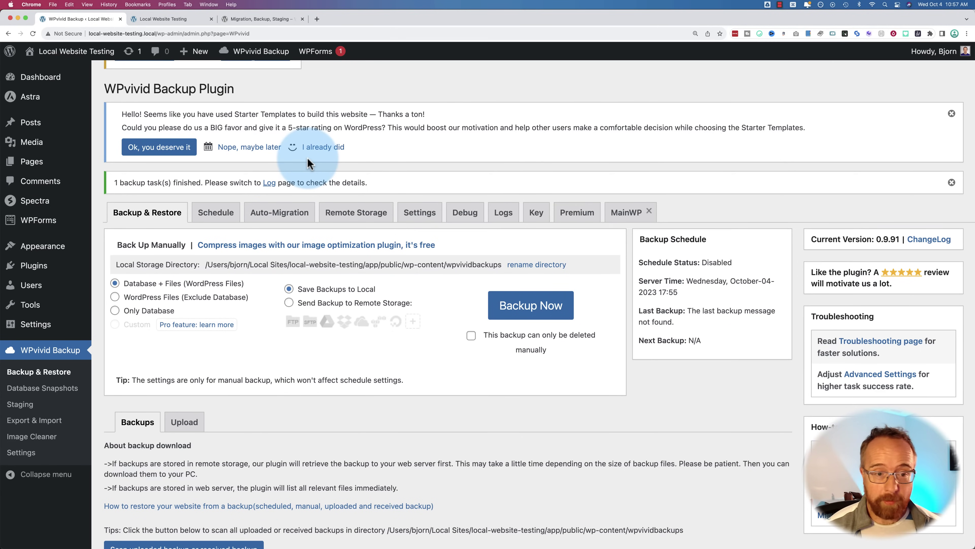
scroll(263, 304, "down", 2)
scroll(264, 304, "down", 5)
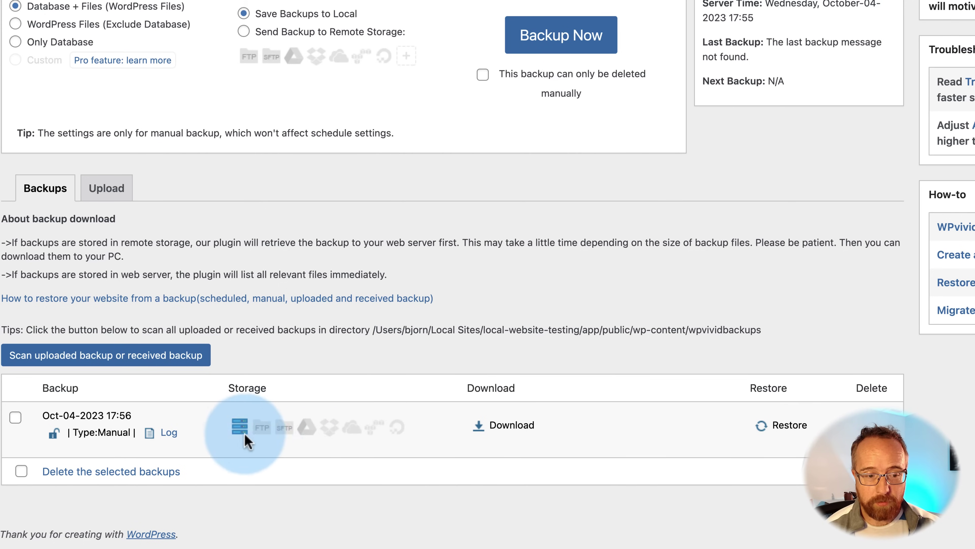
double_click(124, 437)
left_click(553, 51)
left_click(169, 432)
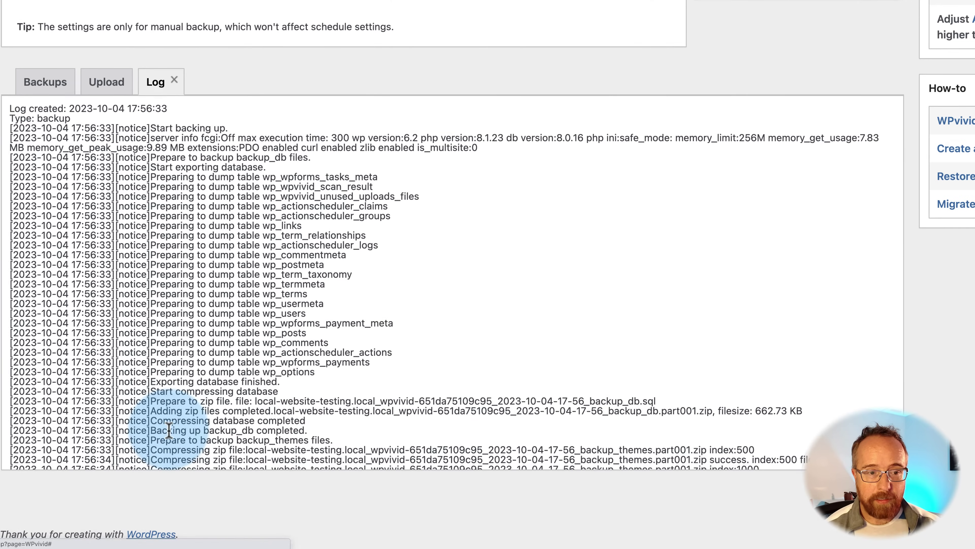
scroll(142, 232, "down", 5)
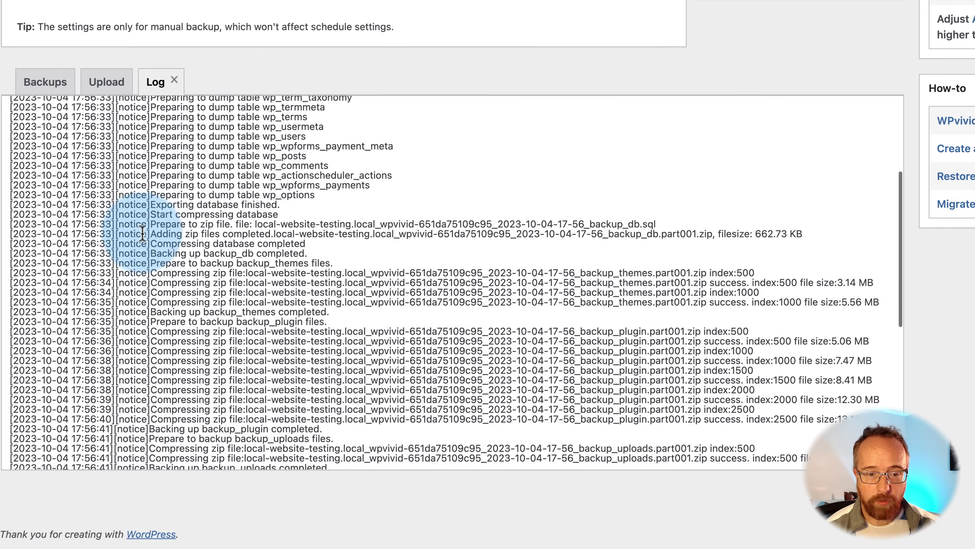
scroll(142, 232, "down", 10)
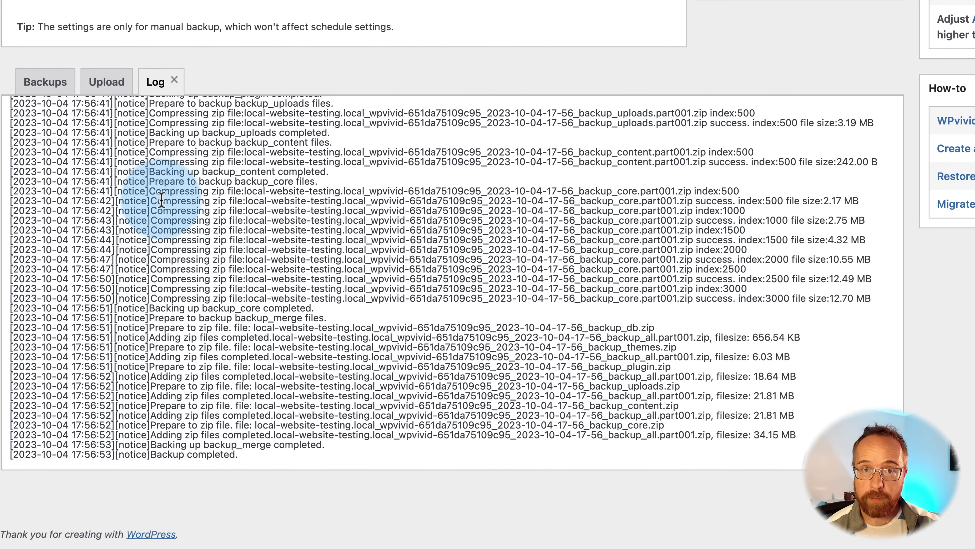
left_click(176, 80)
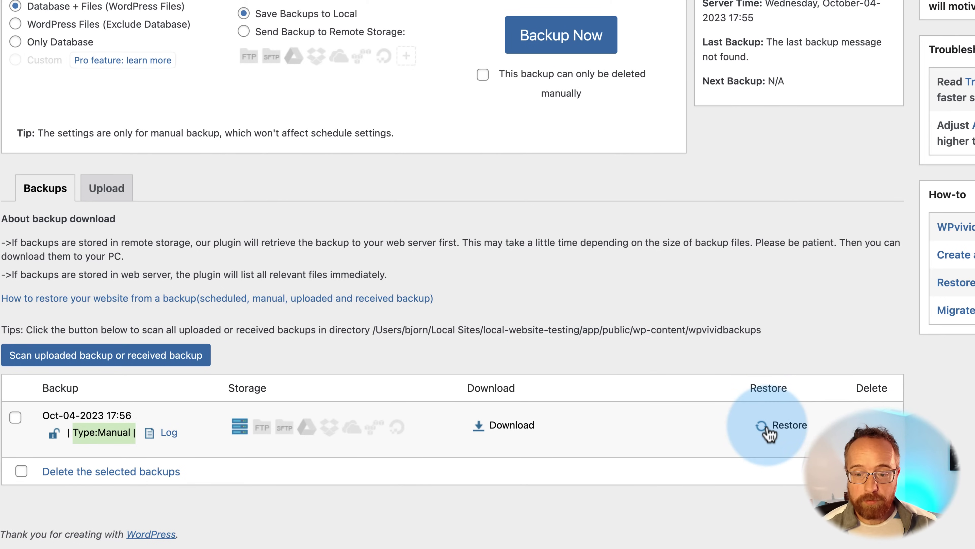
Restore the full site from the Oct-04-2023 17:56 backup and acknowledge the success message
left_click(782, 442)
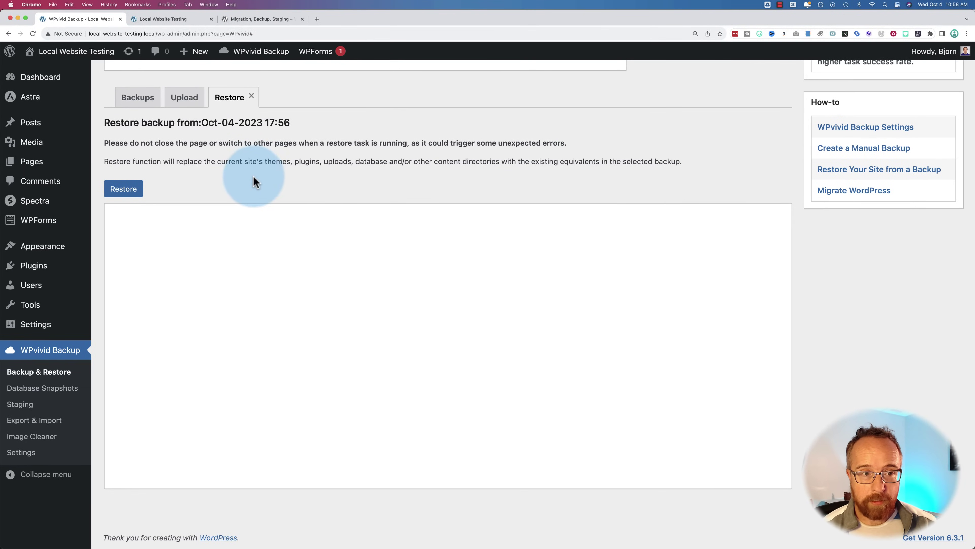
left_click(124, 189)
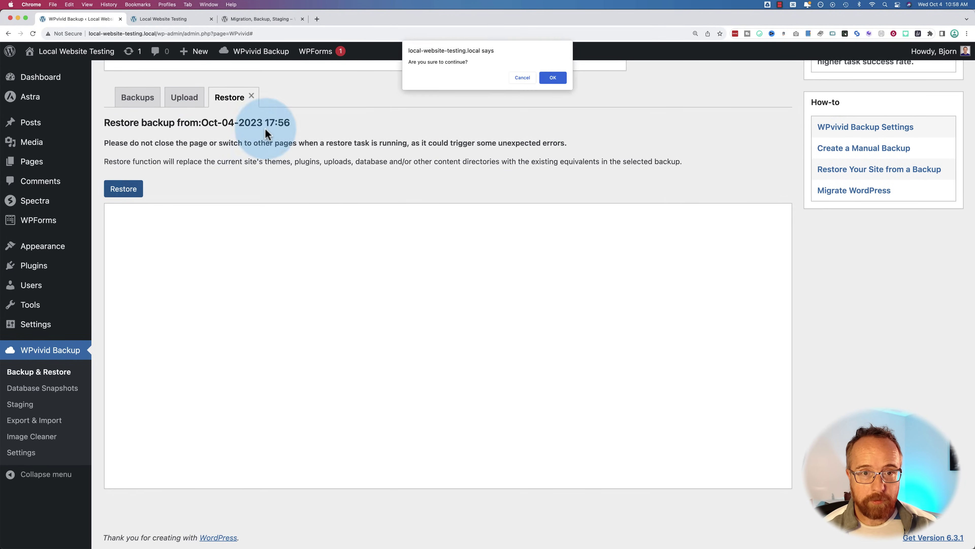
left_click(545, 77)
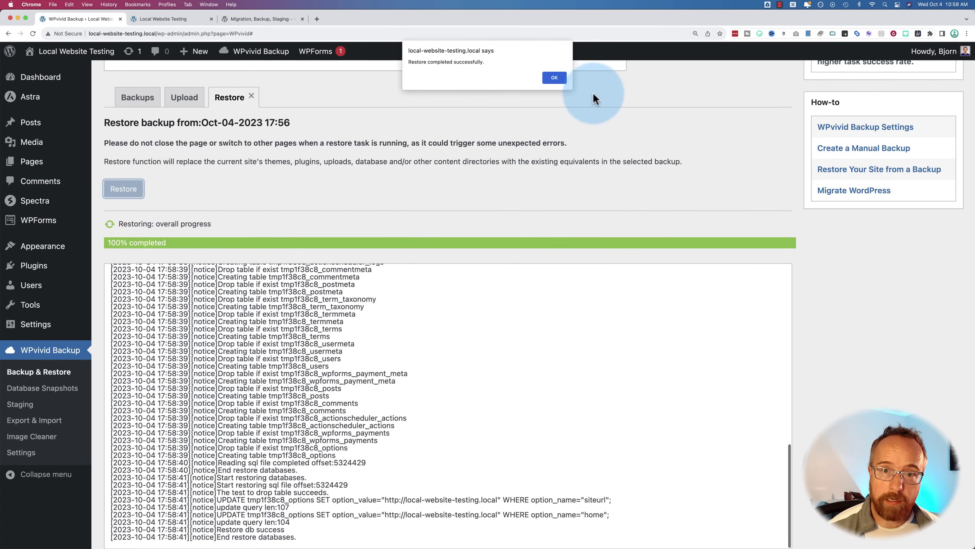
left_click(555, 77)
scroll(314, 325, "down", 3)
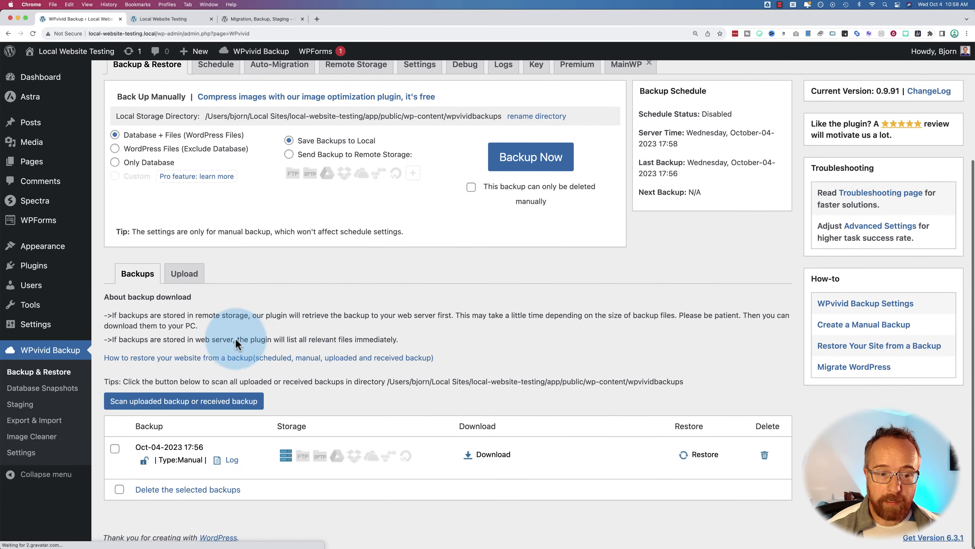
Enable the backup schedule on WPvivid's Schedule tab
scroll(218, 124, "up", 2)
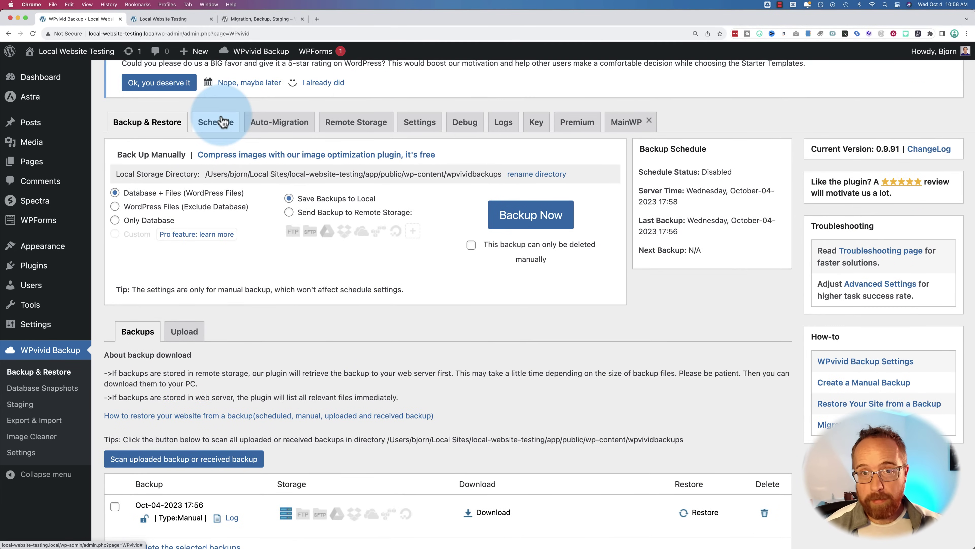
left_click(220, 125)
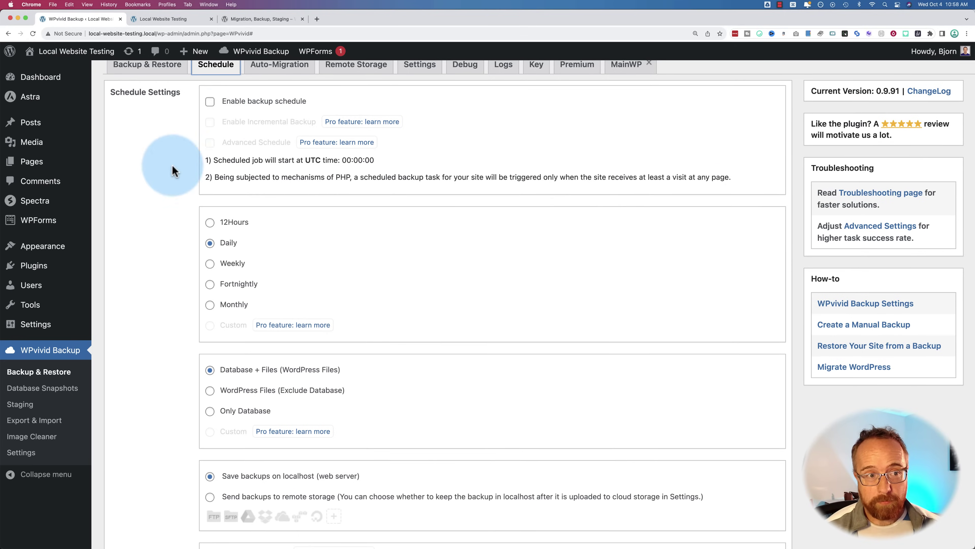
scroll(192, 161, "up", 1)
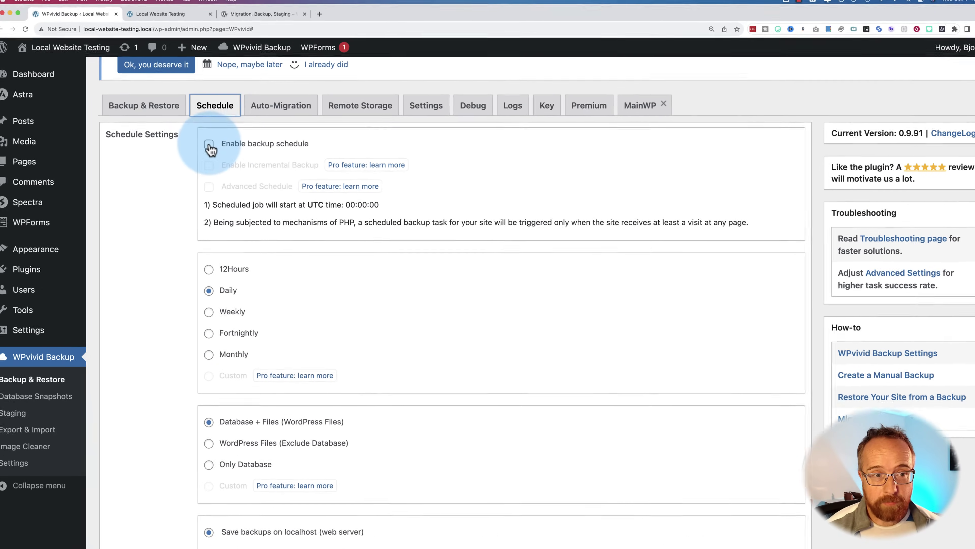
left_click(209, 145)
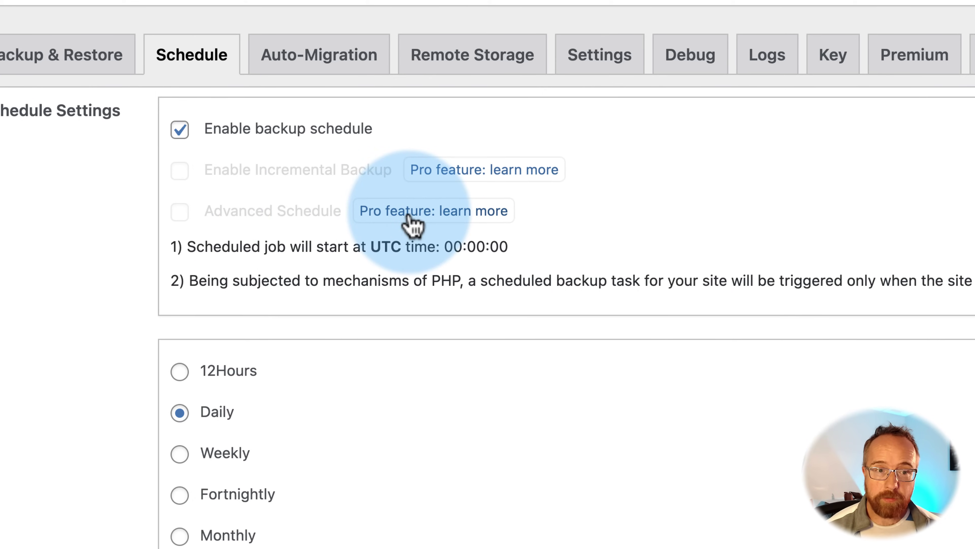
Read the documentation on paid scheduling features, then return to the schedule settings
left_click(413, 224)
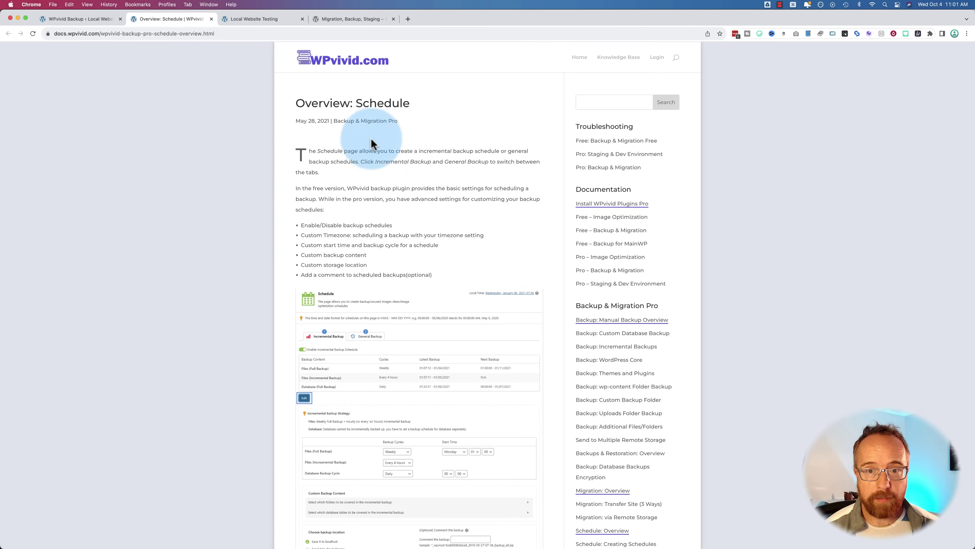
scroll(283, 157, "down", 8)
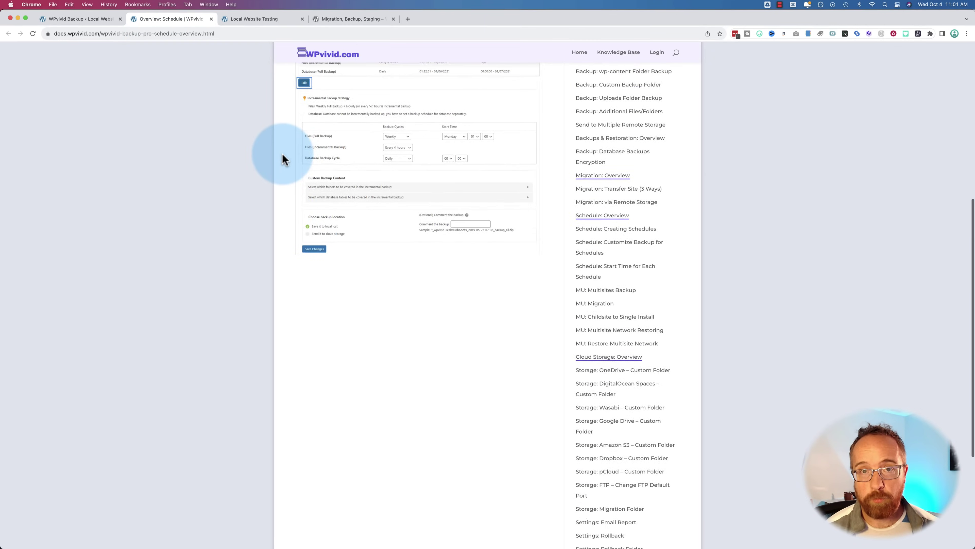
scroll(283, 157, "up", 10)
left_click(92, 19)
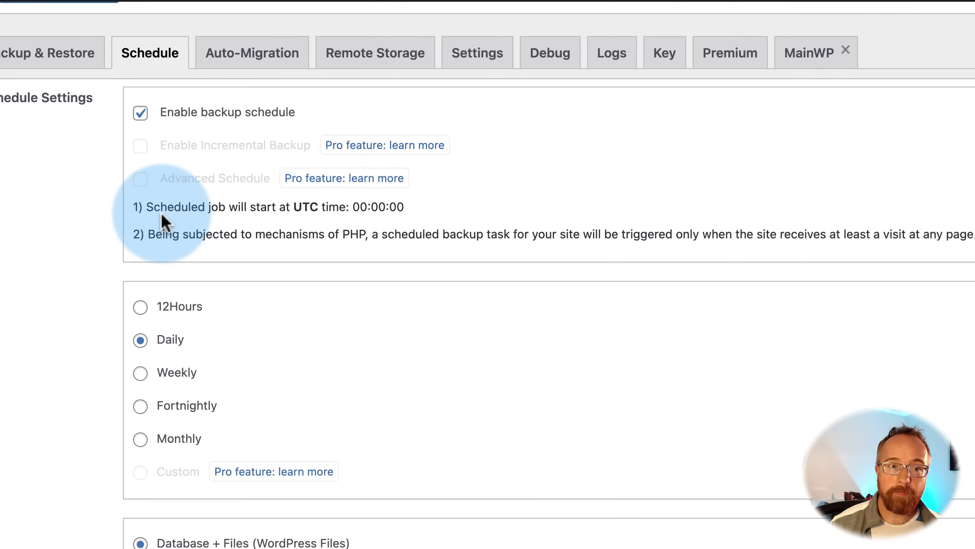
Point out the Daily 00:00:00 UTC start time and the note that site visits trigger scheduled backups
left_click_drag(354, 207, 403, 208)
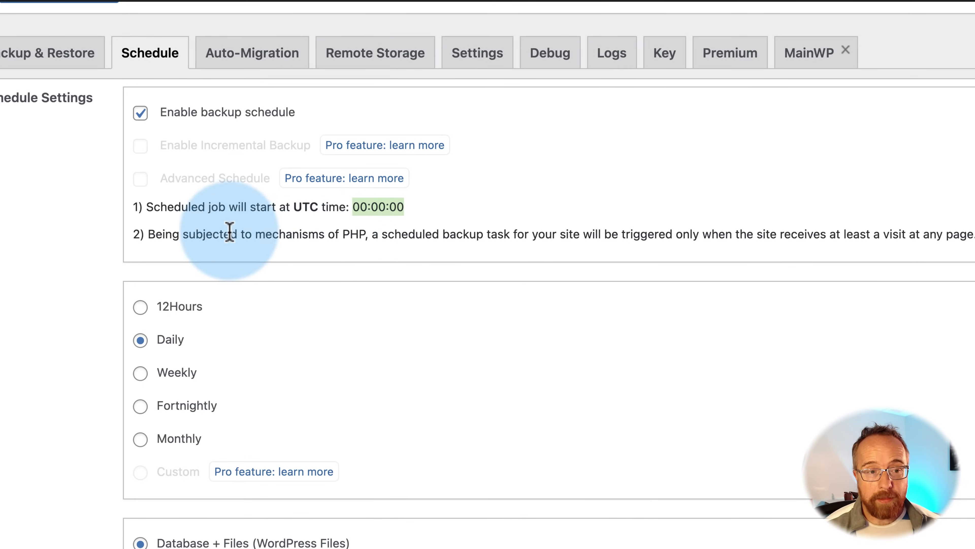
left_click(206, 232)
left_click_drag(205, 232, 960, 254)
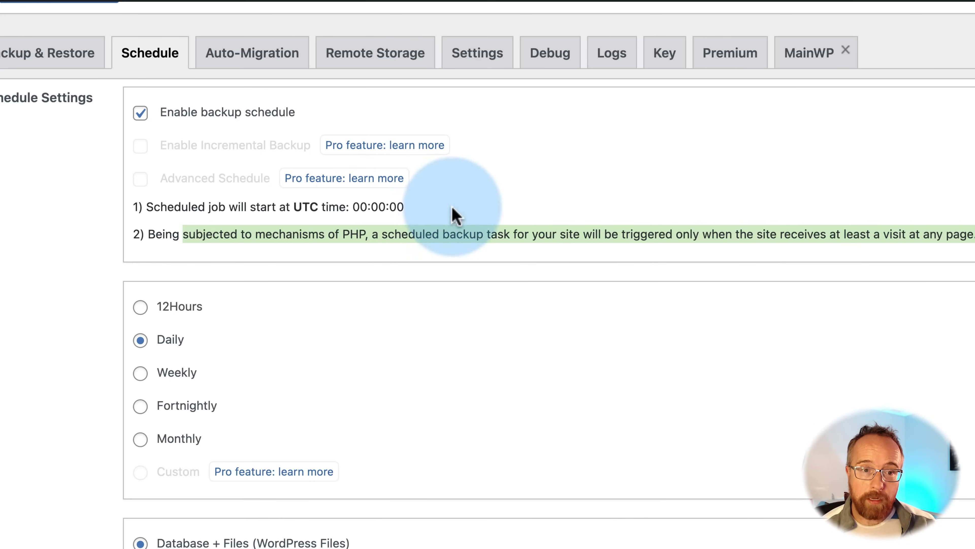
left_click_drag(353, 207, 426, 211)
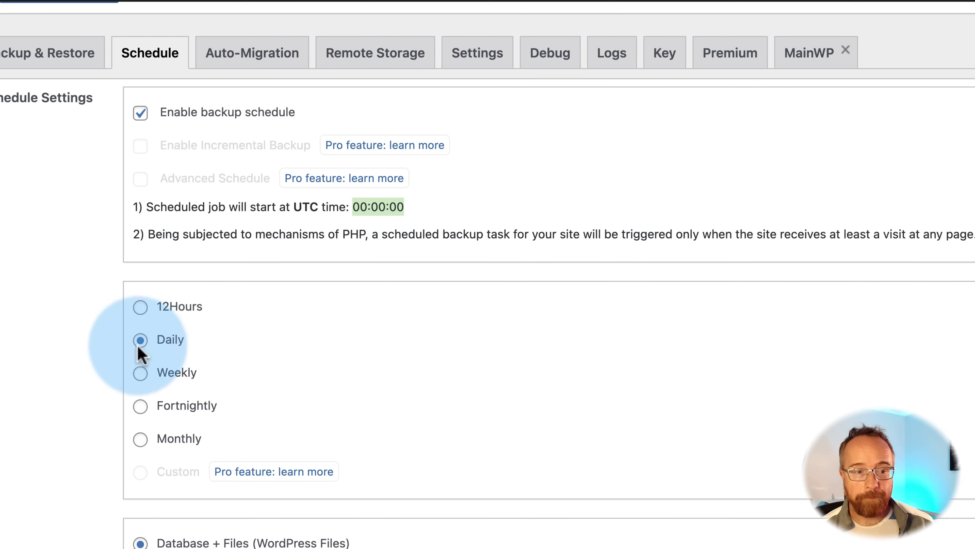
scroll(127, 377, "down", 5)
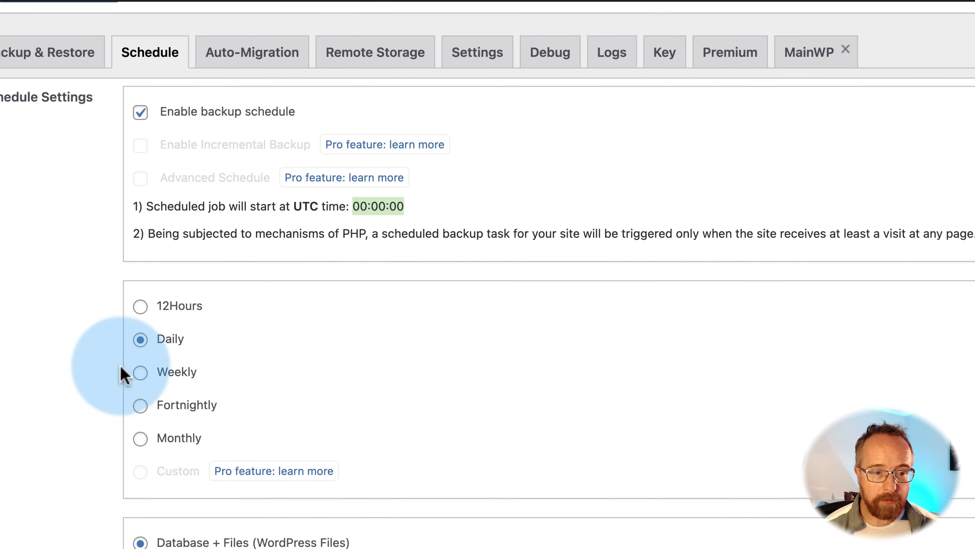
scroll(120, 296, "down", 1)
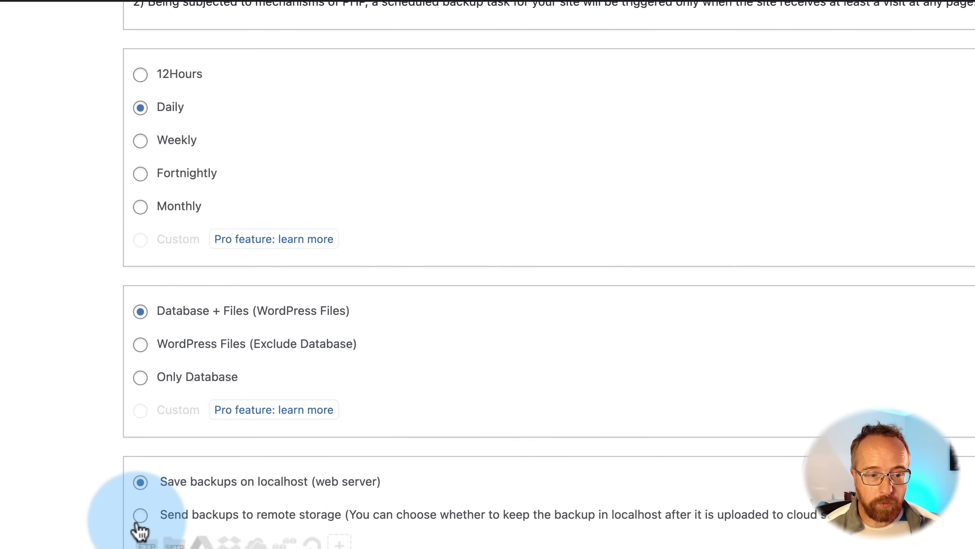
Try sending scheduled backups to remote storage and dismiss the no-remote-storage warning
left_click(140, 516)
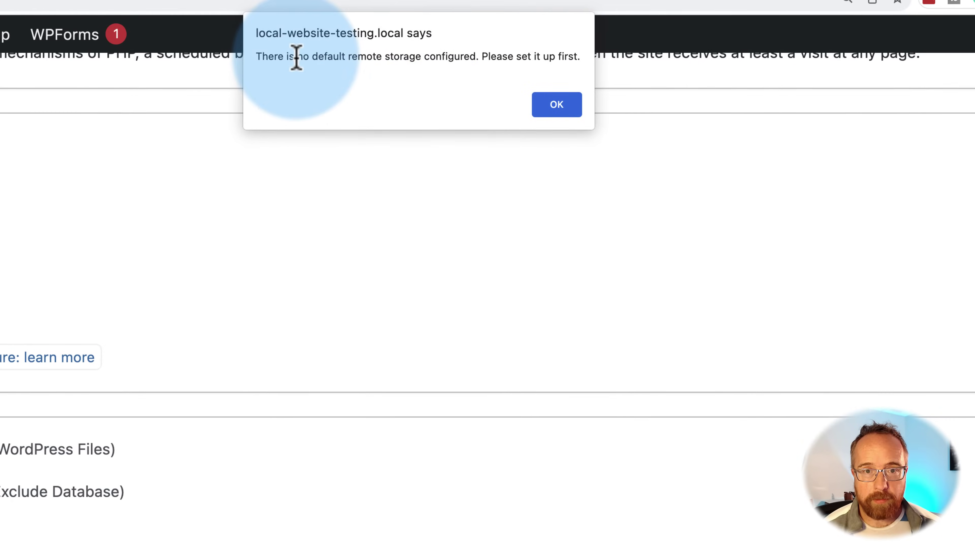
left_click_drag(429, 62, 567, 62)
left_click(572, 109)
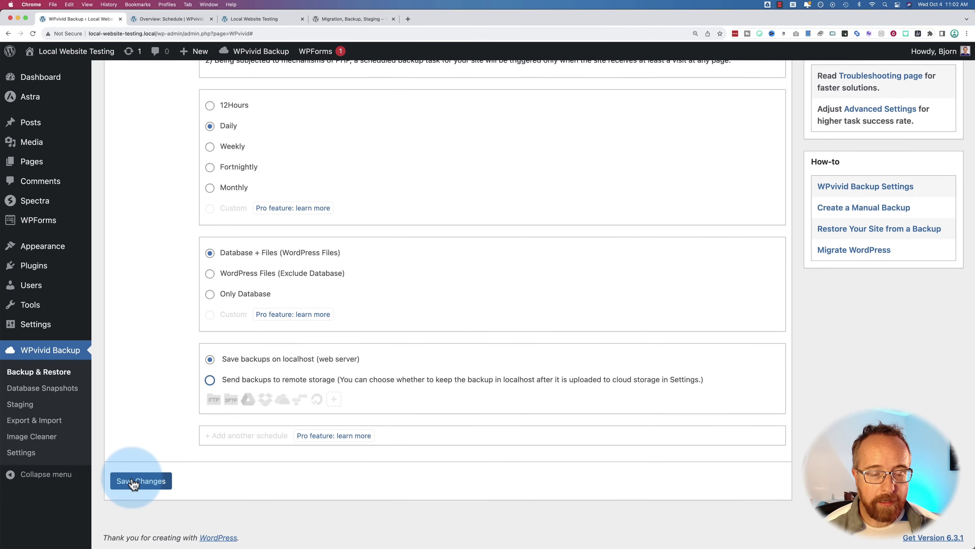
Save the daily schedule, confirm it stays enabled, and bring up the Remote Storage settings
left_click(132, 481)
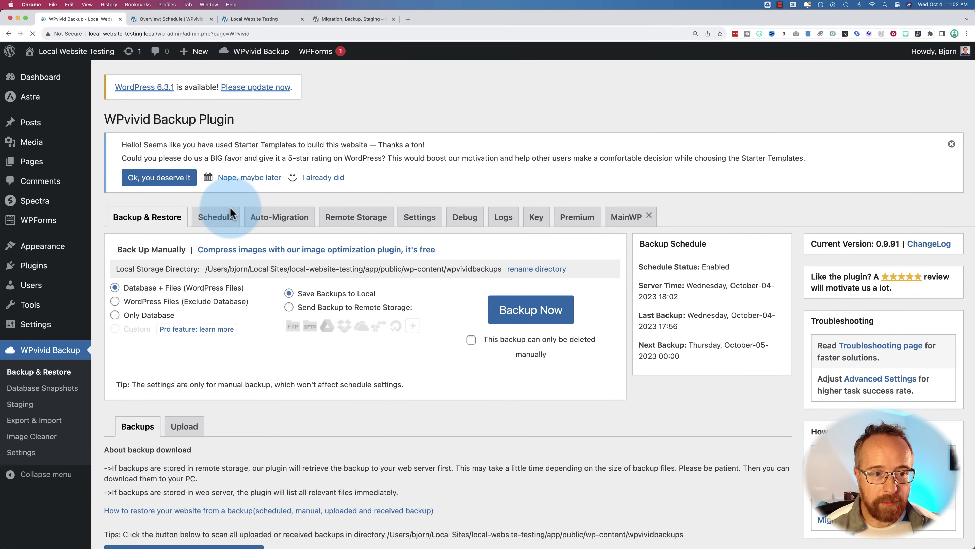
left_click(222, 218)
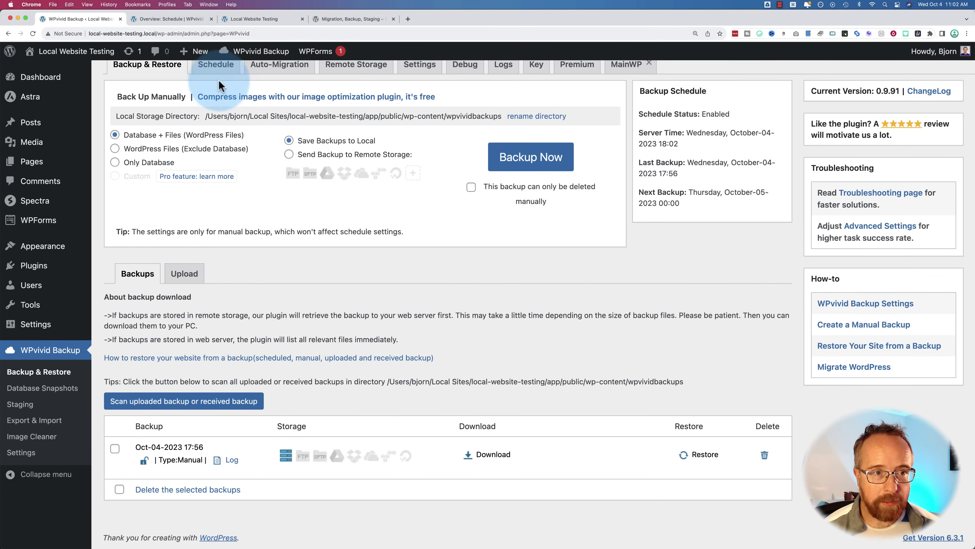
left_click(218, 72)
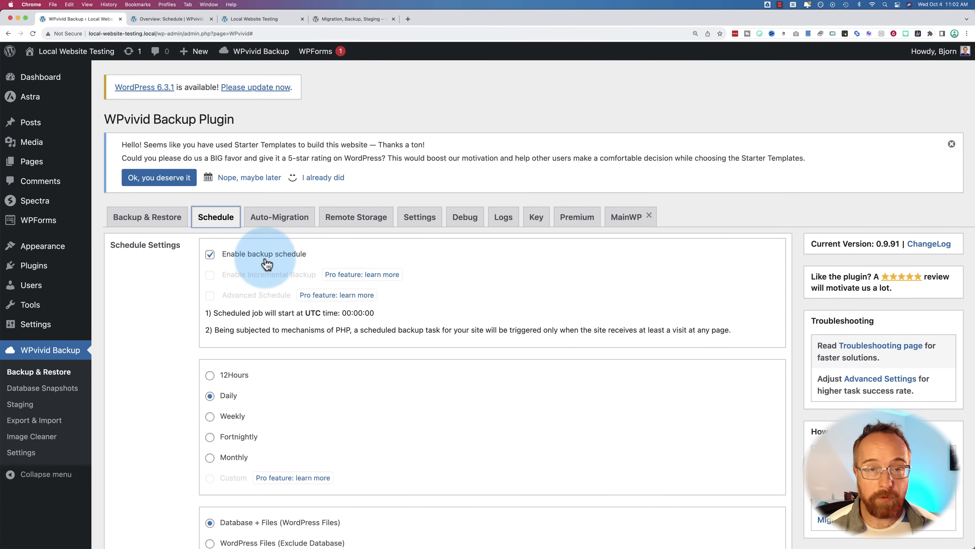
left_click(350, 225)
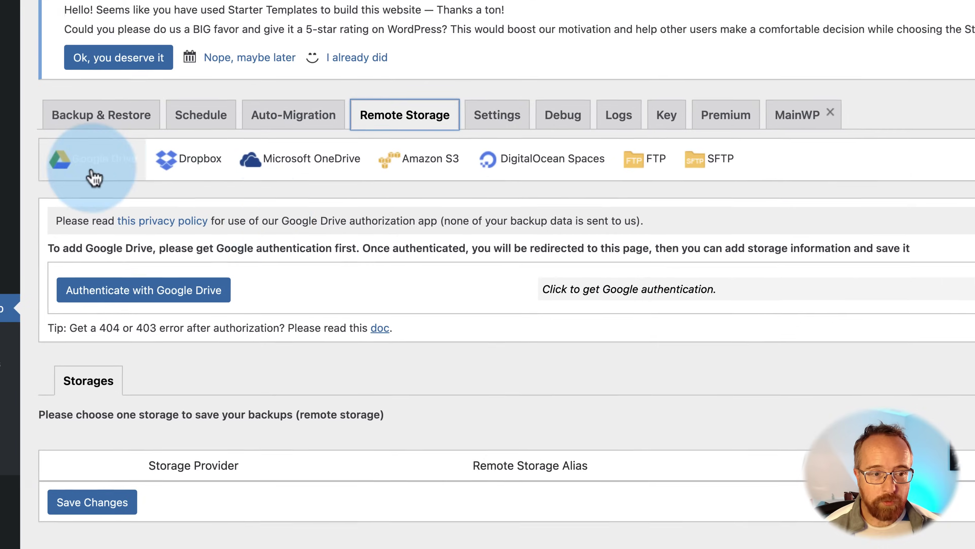
Select Google Drive and authorise it with the chosen Google account
left_click(156, 229)
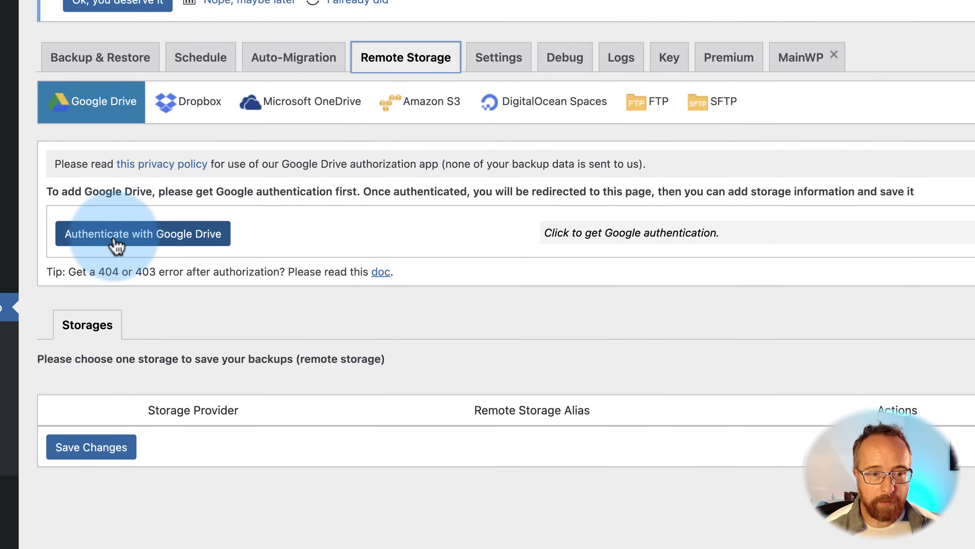
left_click(115, 241)
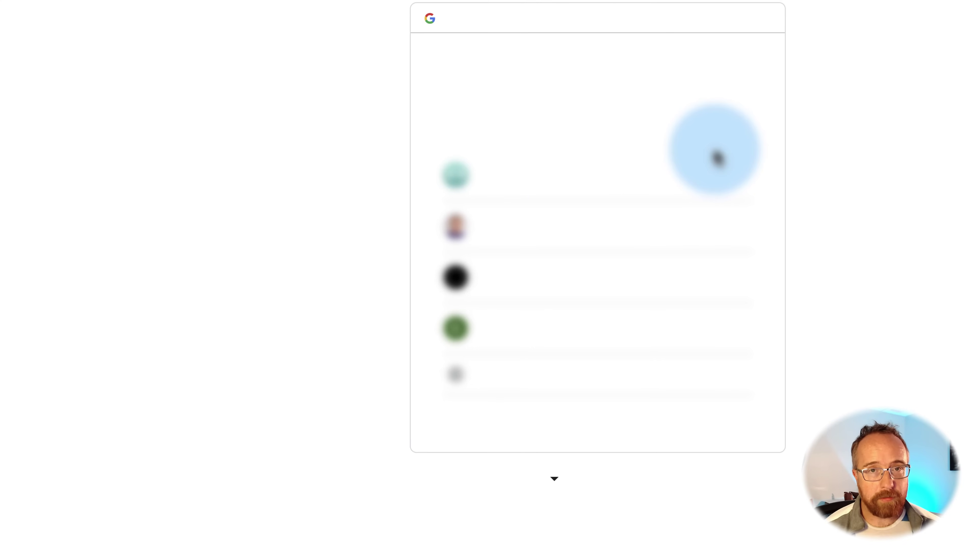
left_click(576, 191)
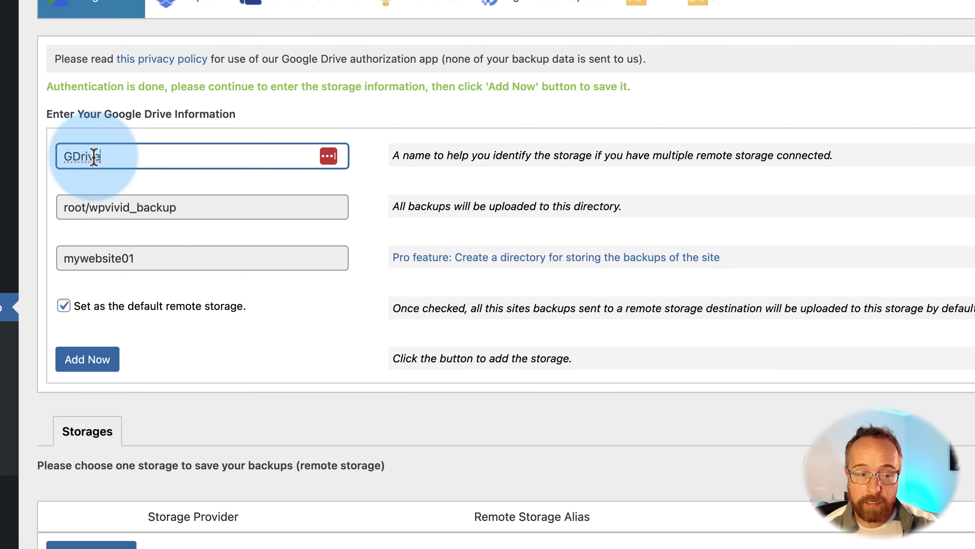
Add the Google Drive storage as GDrive with directory root/wpvivid_backup and site folder mywebsite01
left_click_drag(185, 207, 45, 213)
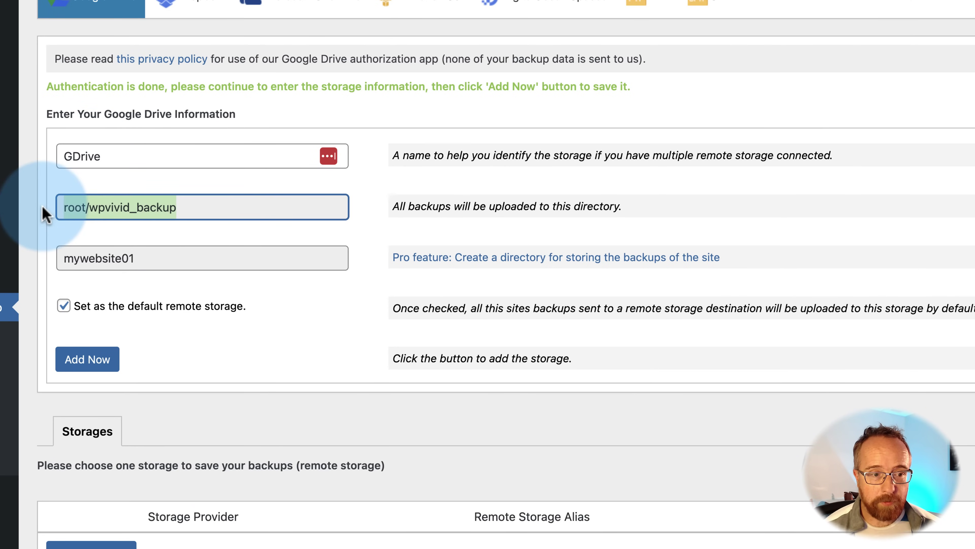
left_click_drag(145, 258, 34, 269)
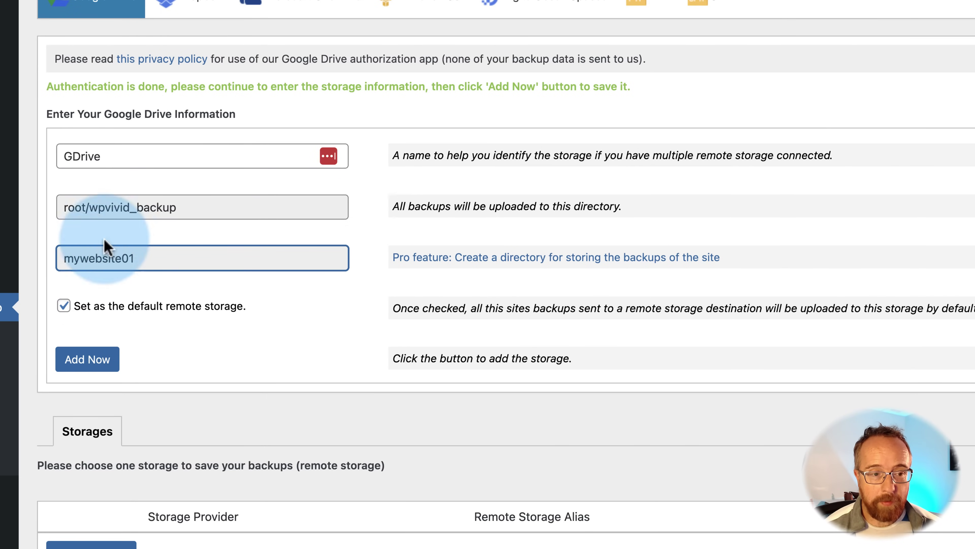
left_click_drag(157, 251, 57, 265)
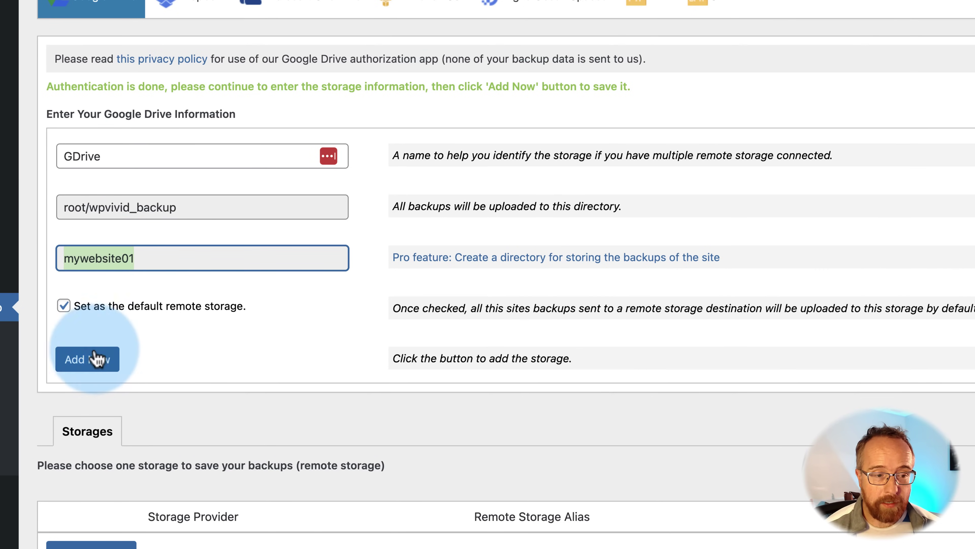
left_click(81, 361)
scroll(338, 279, "down", 3)
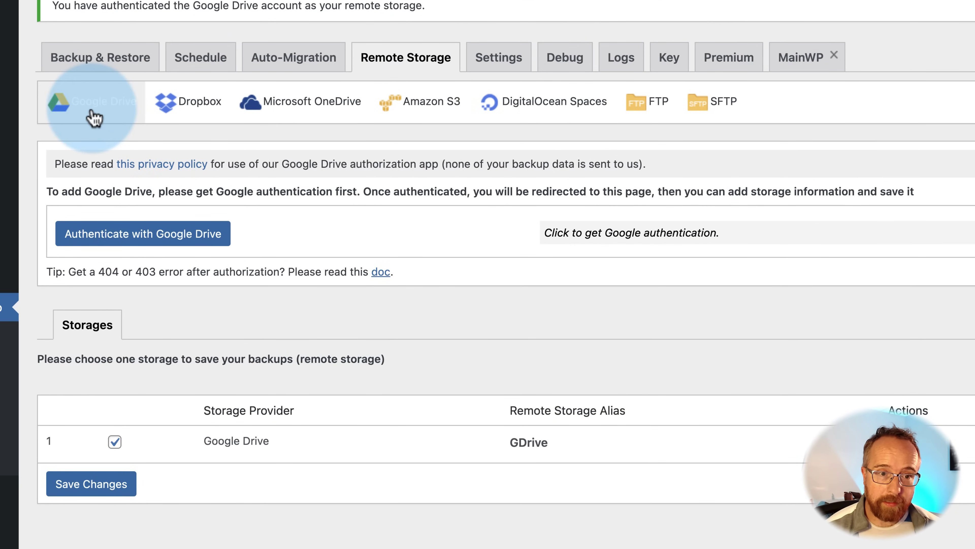
Run a manual backup sent to the Google Drive remote storage
left_click(105, 58)
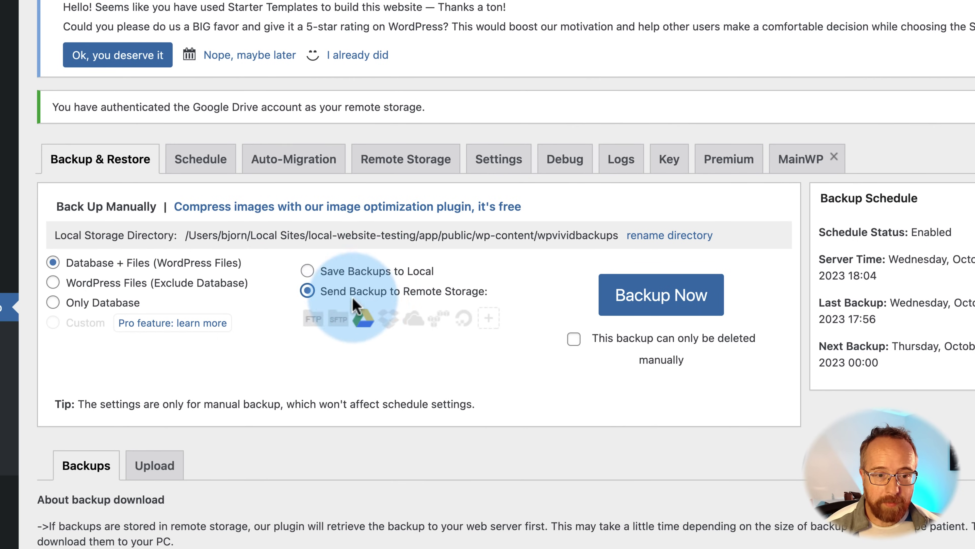
left_click(667, 299)
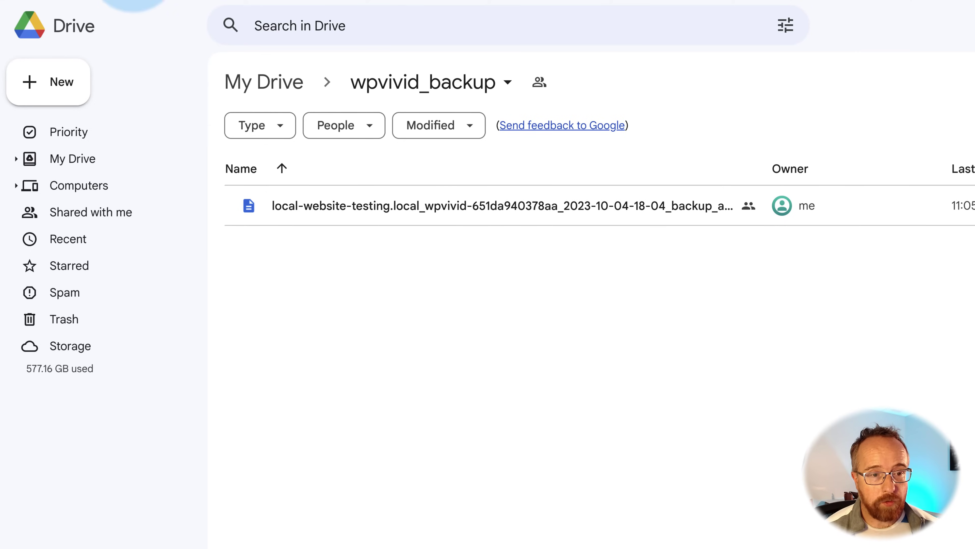
Back in WPvivid, scroll the Backups list to find the new Google Drive backup
left_click(135, 2)
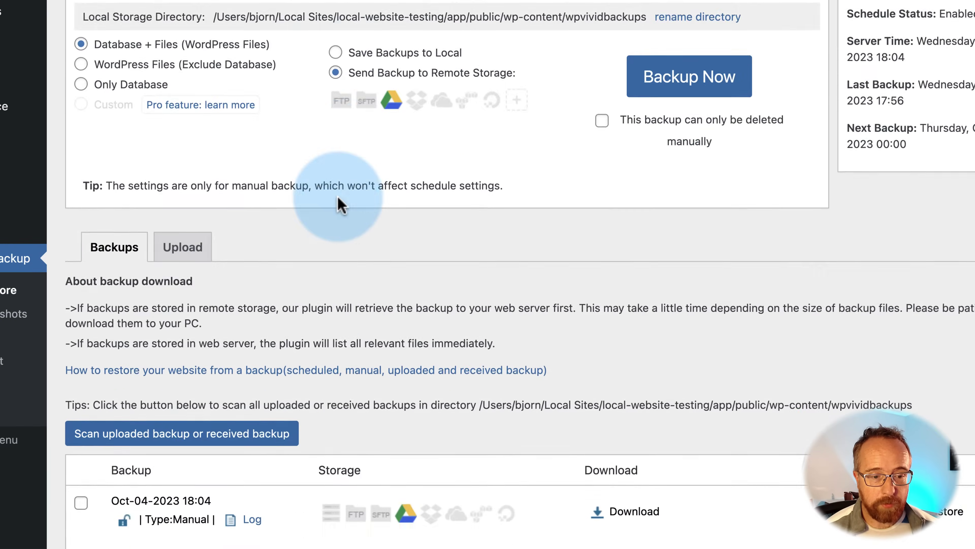
scroll(340, 204, "down", 4)
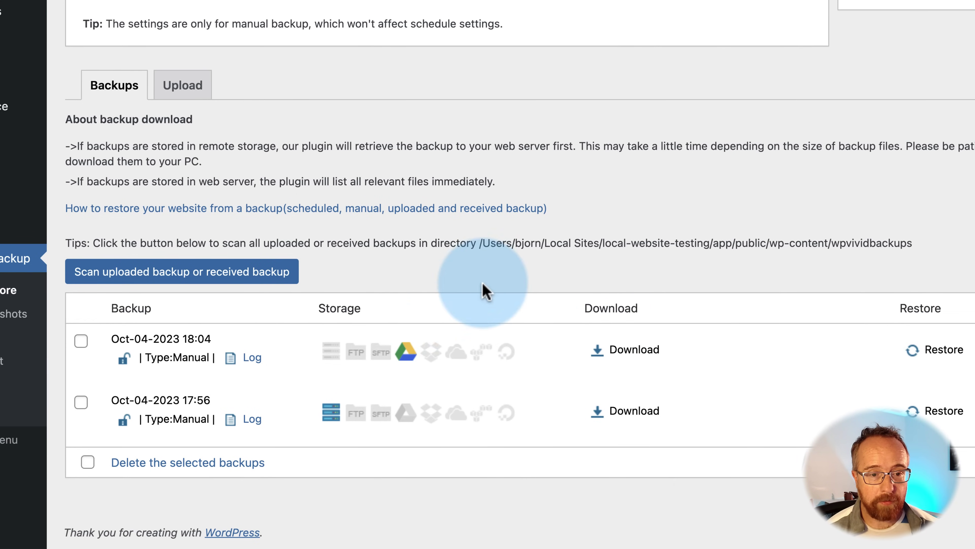
scroll(484, 291, "up", 10)
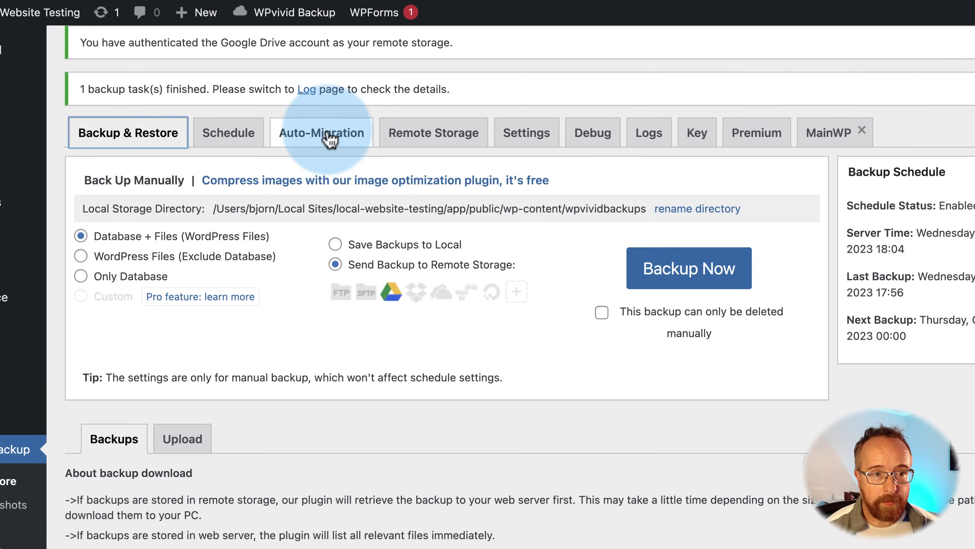
Open the Auto-Migration tab and look over its site-key field and Database + Files options
left_click(326, 137)
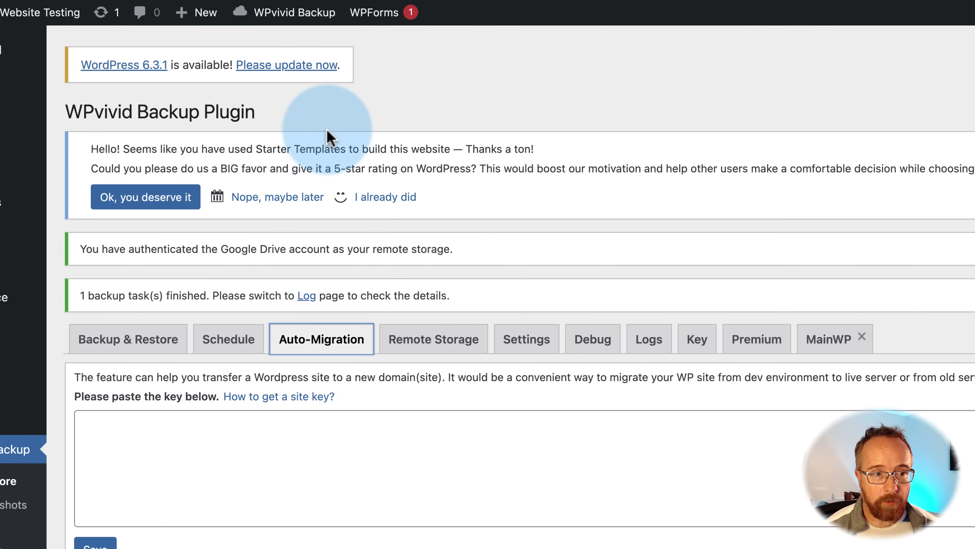
scroll(279, 231, "down", 4)
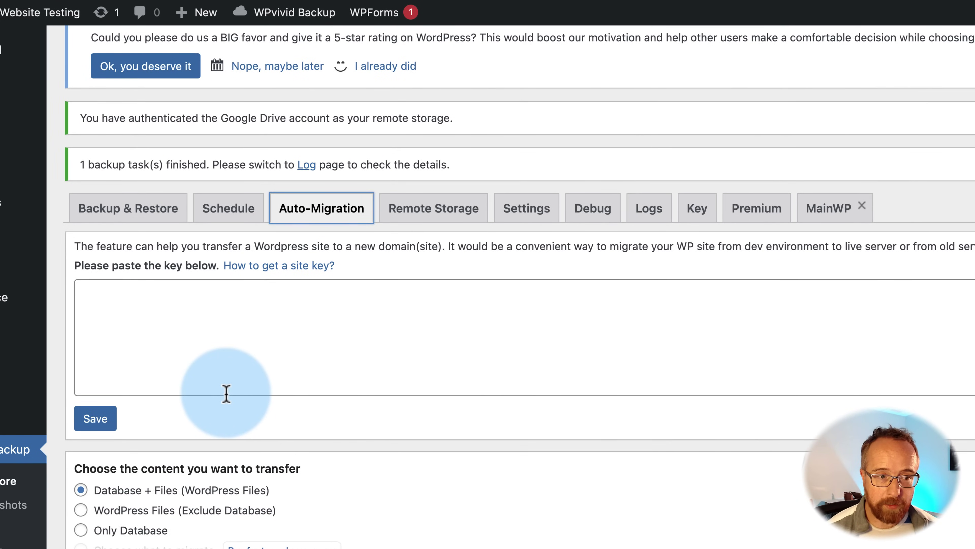
scroll(270, 344, "down", 5)
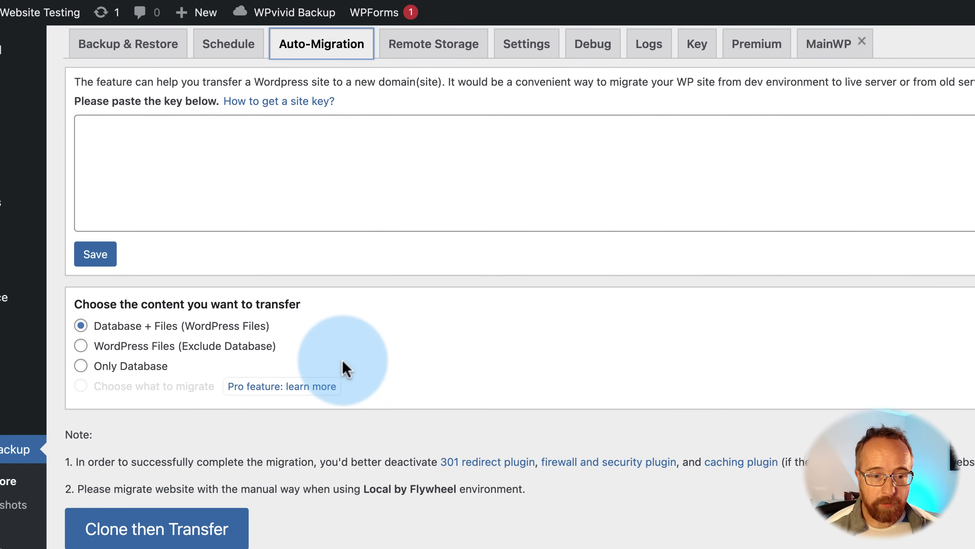
scroll(344, 365, "down", 4)
scroll(343, 365, "up", 5)
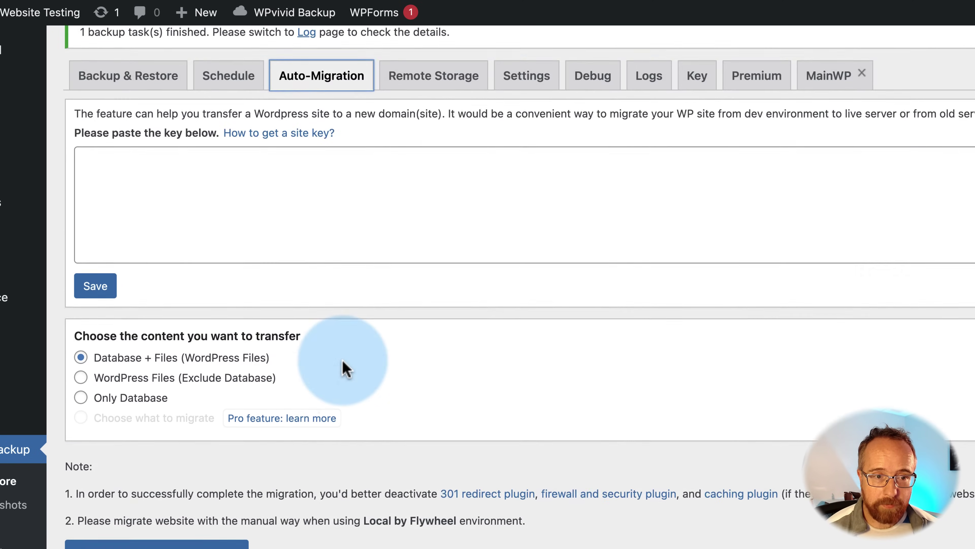
scroll(344, 367, "up", 2)
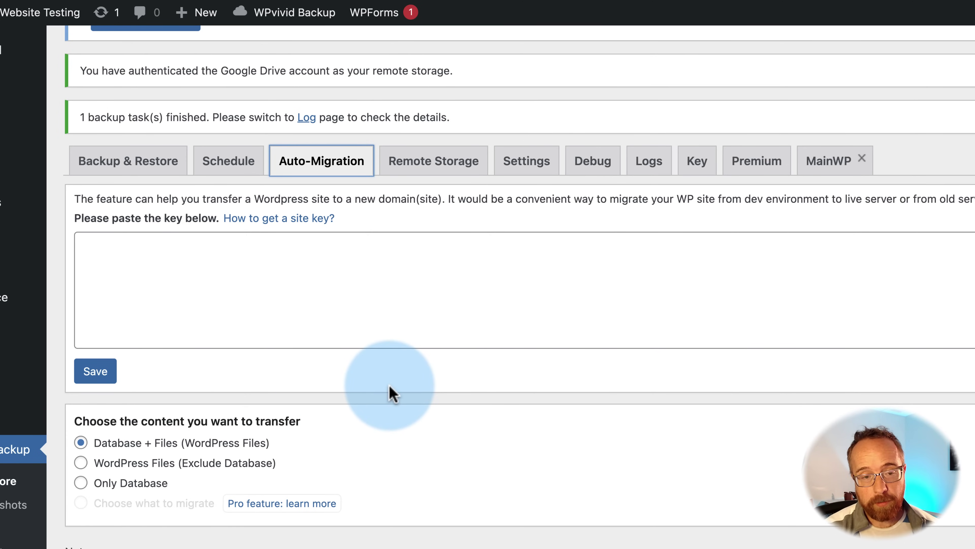
Open WPvivid Settings and scroll through the General and Advanced backup settings
left_click(531, 168)
scroll(605, 305, "down", 6)
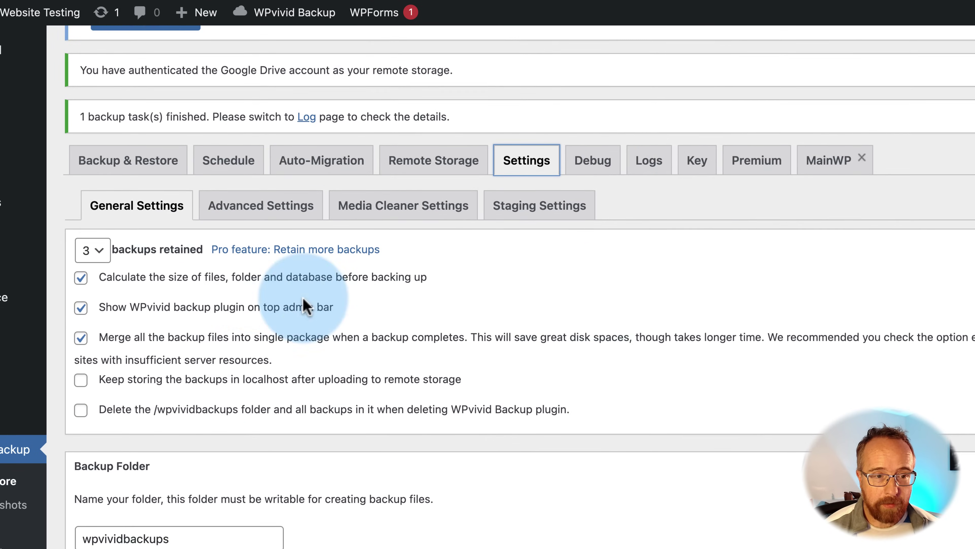
scroll(250, 291, "down", 3)
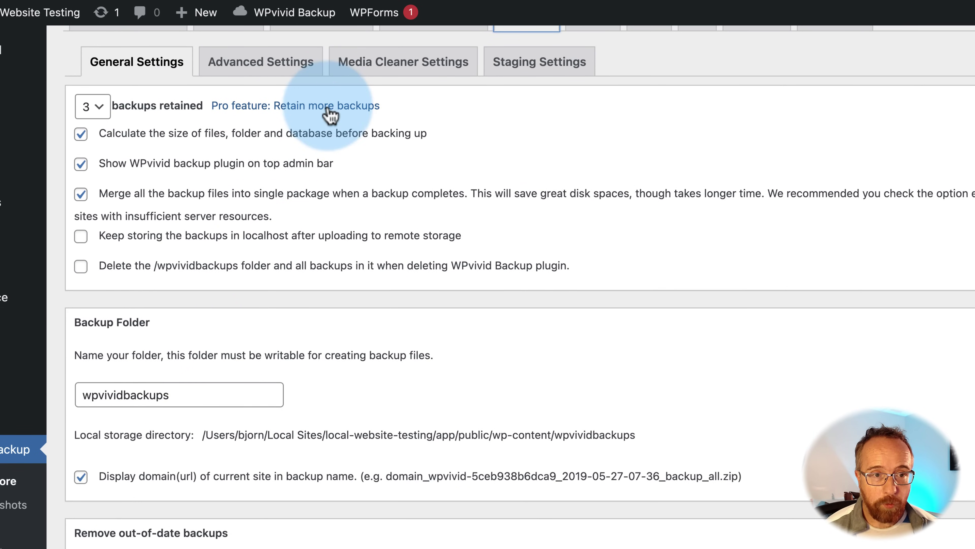
scroll(576, 163, "up", 3)
left_click(278, 171)
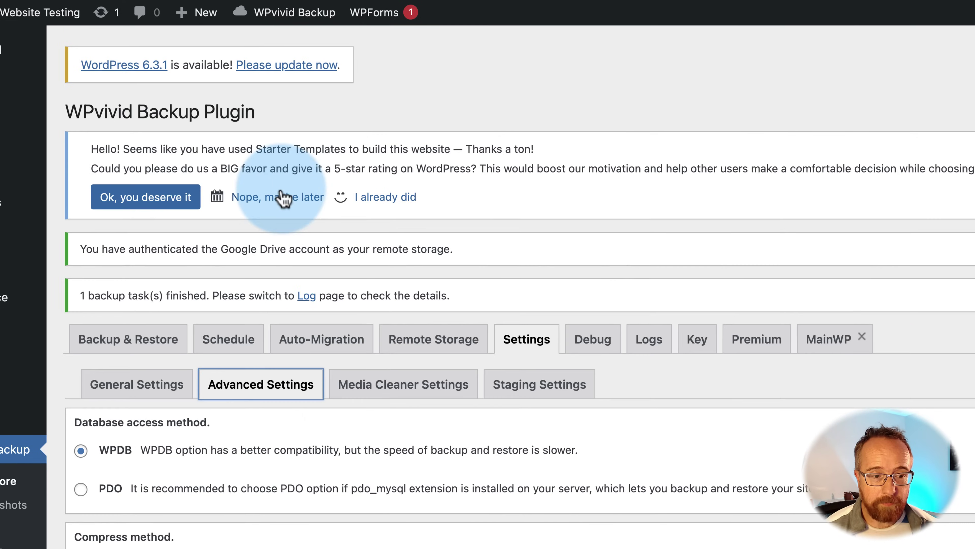
scroll(321, 338, "down", 4)
scroll(342, 359, "down", 10)
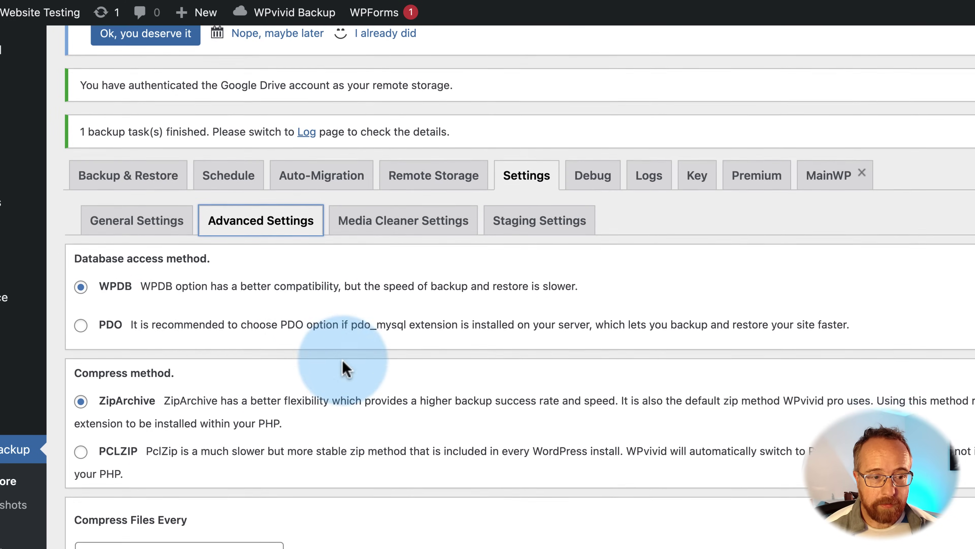
scroll(343, 361, "down", 10)
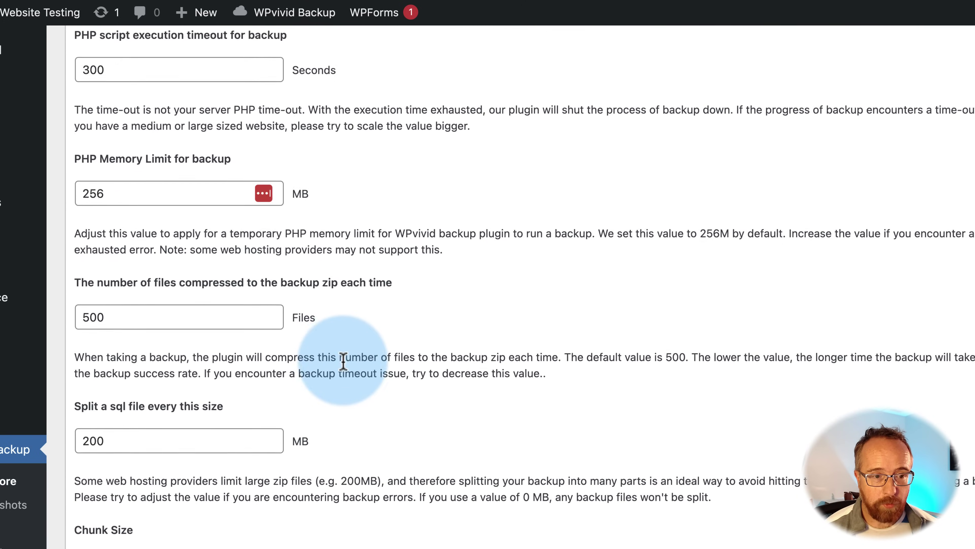
scroll(346, 369, "down", 9)
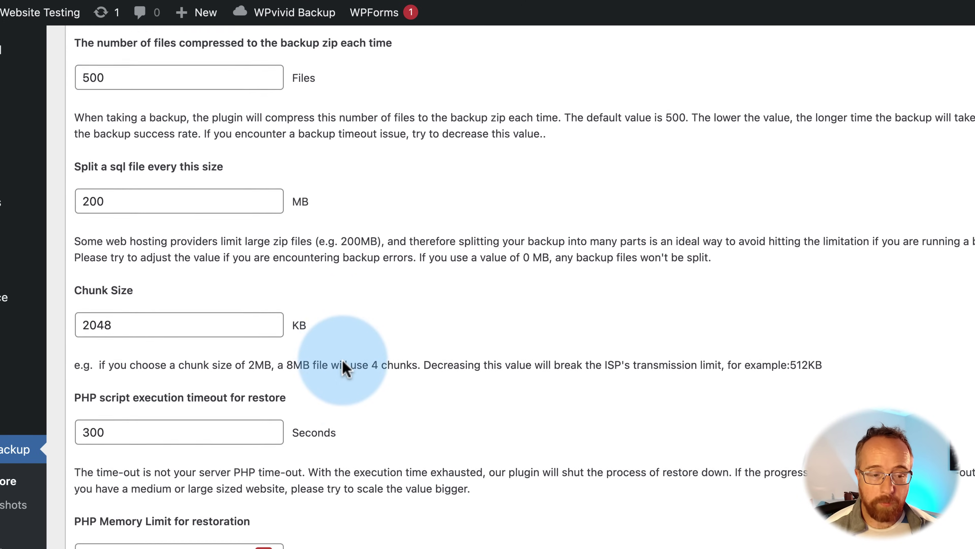
scroll(345, 368, "down", 3)
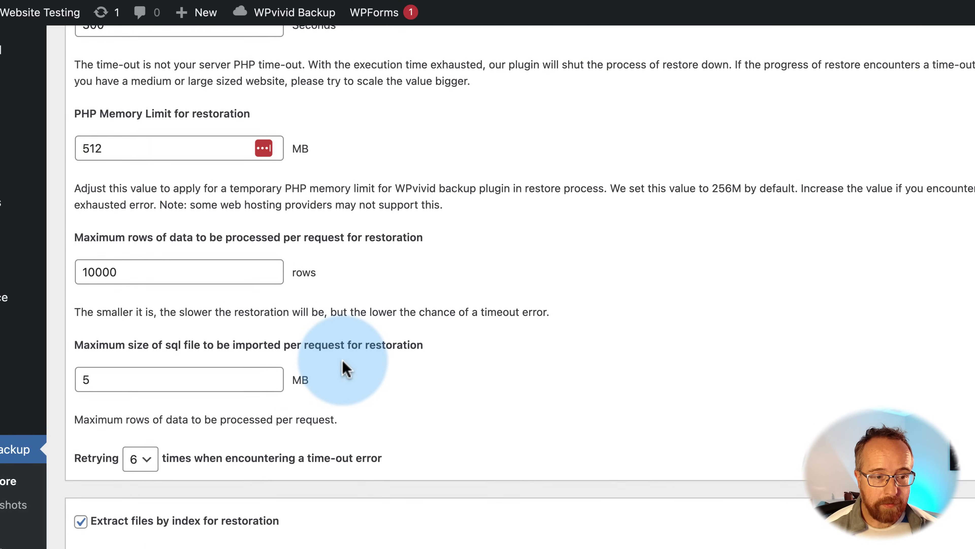
scroll(346, 369, "up", 9)
scroll(346, 369, "up", 14)
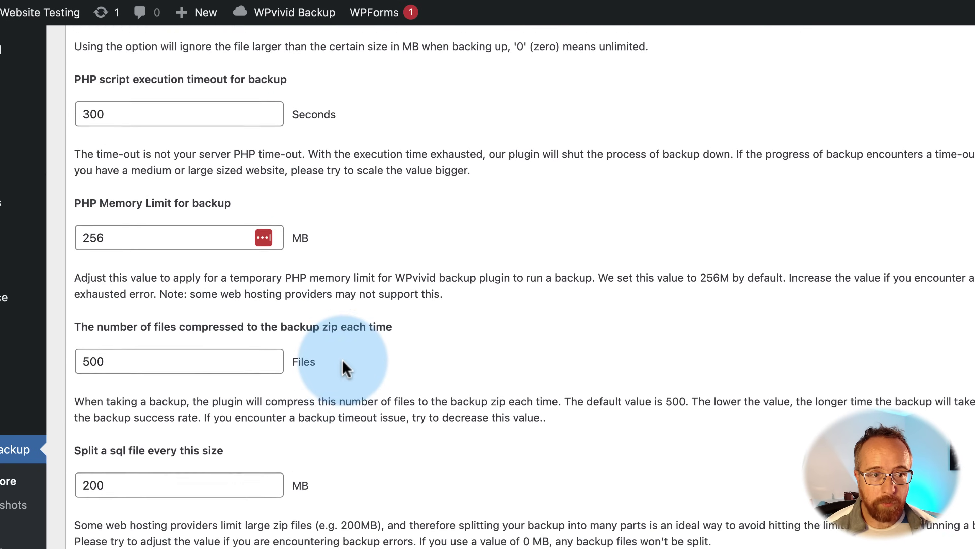
scroll(346, 369, "up", 10)
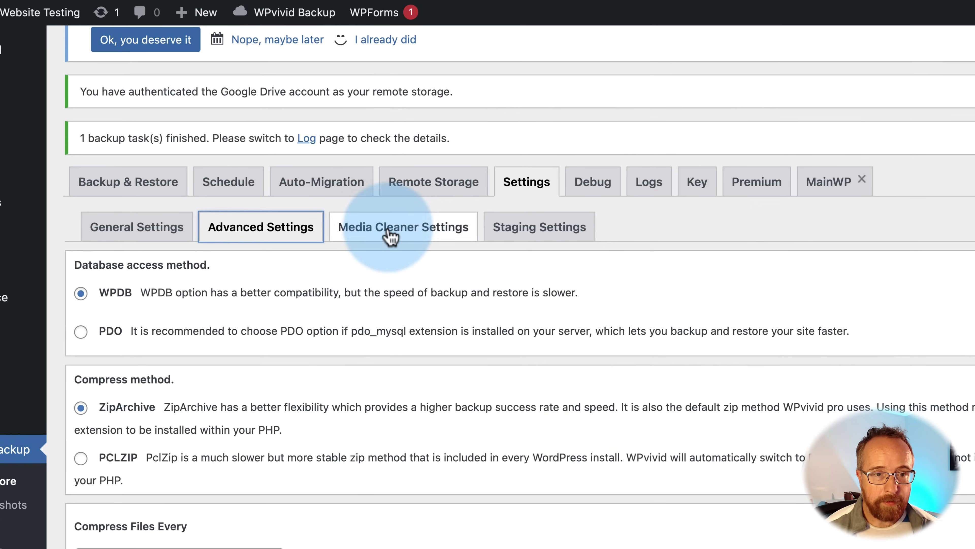
Review the Media Cleaner and Staging Settings sections
left_click(391, 231)
scroll(497, 349, "down", 5)
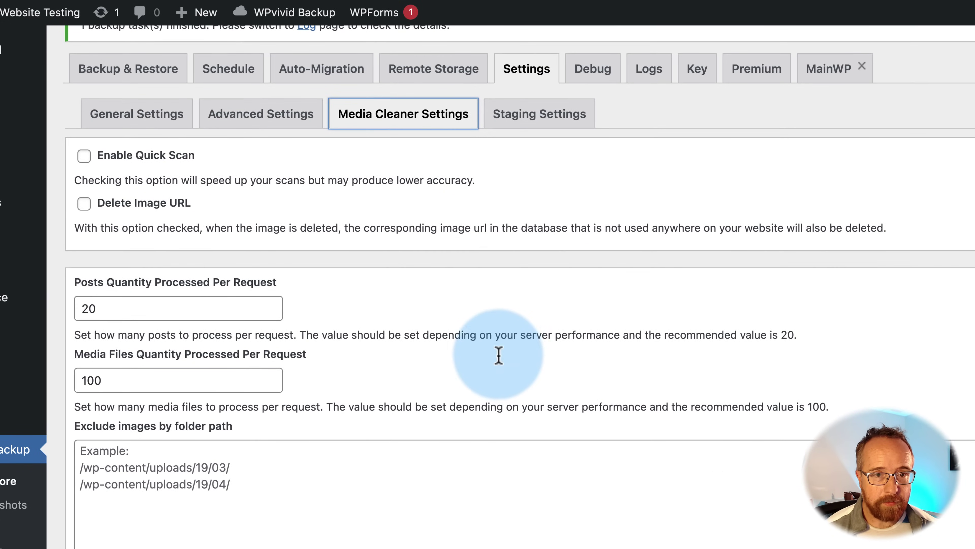
left_click(550, 133)
scroll(630, 266, "down", 9)
scroll(631, 267, "down", 9)
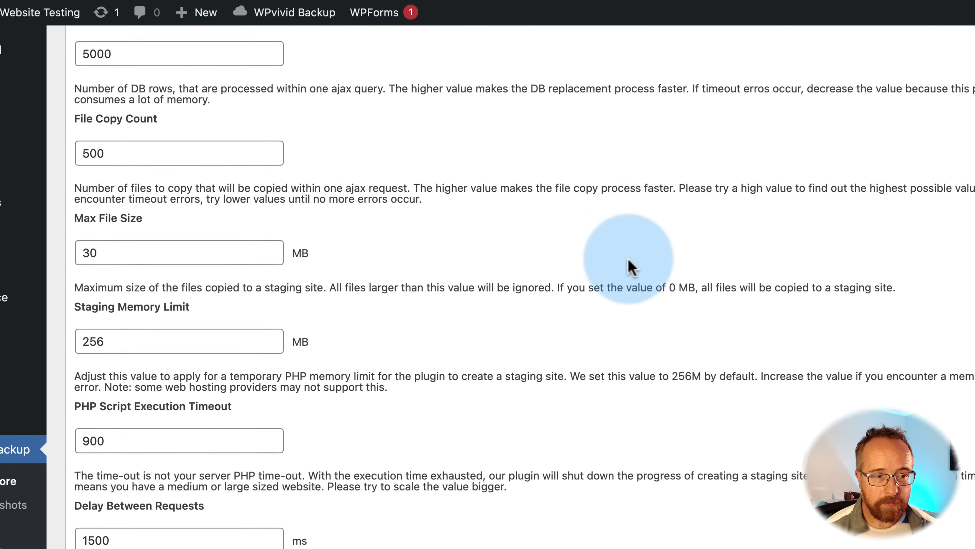
scroll(628, 267, "up", 14)
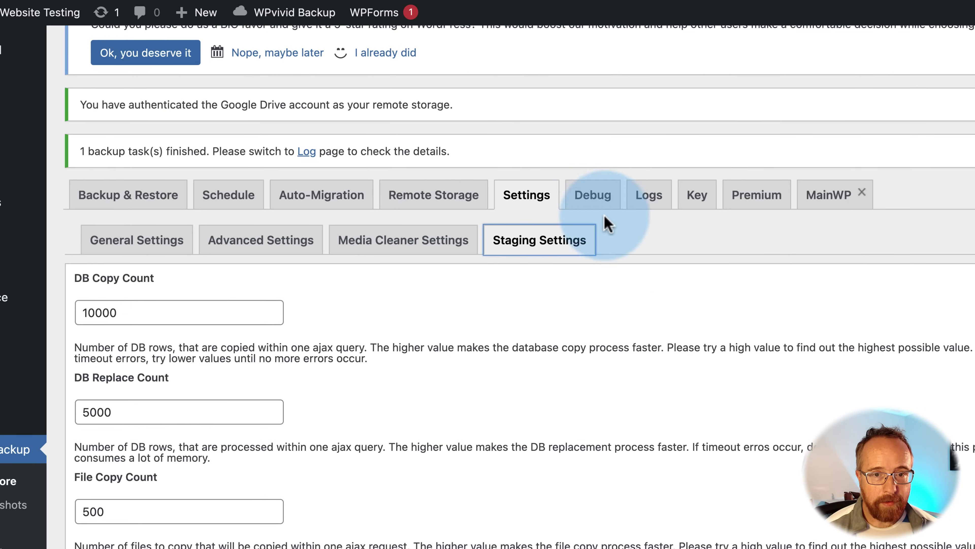
Look at the Debug support form and the backup logs
left_click(601, 204)
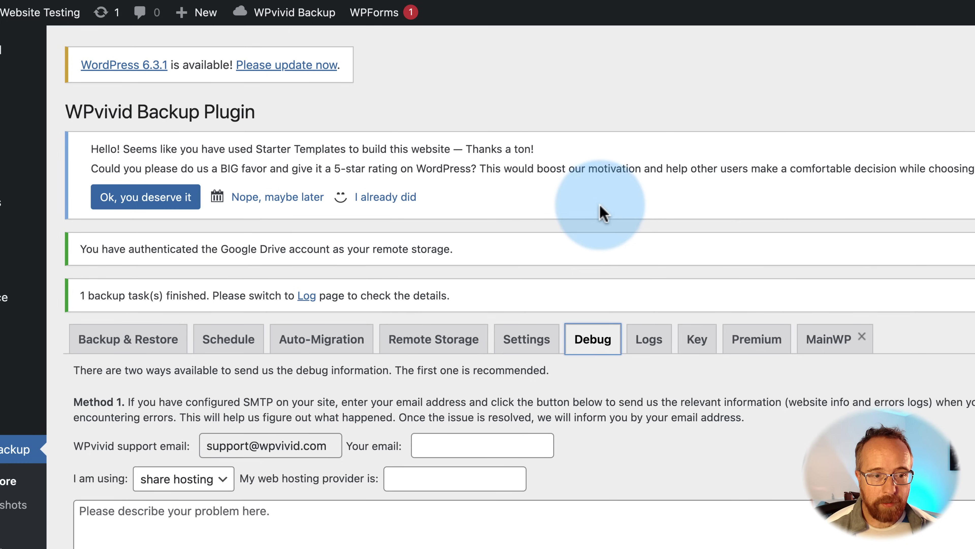
scroll(508, 492, "down", 2)
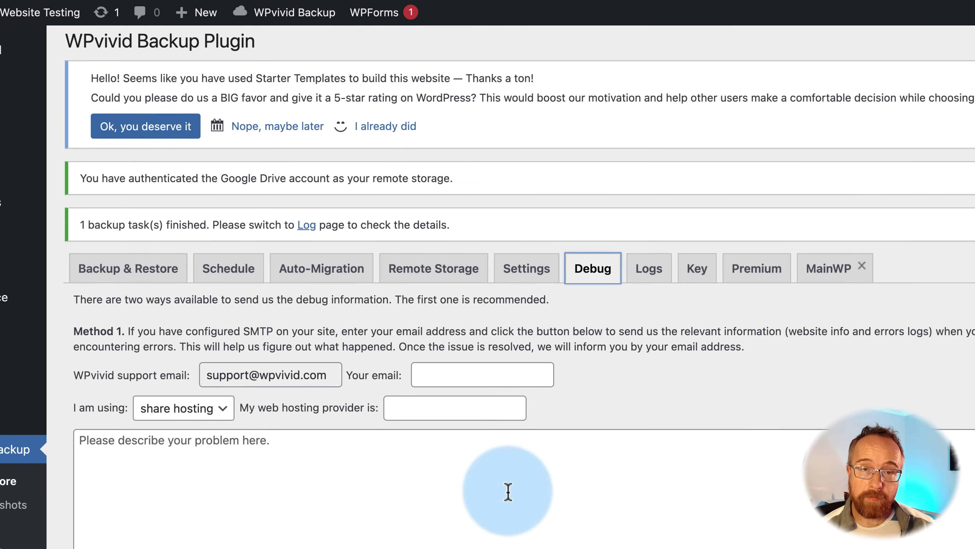
left_click(650, 274)
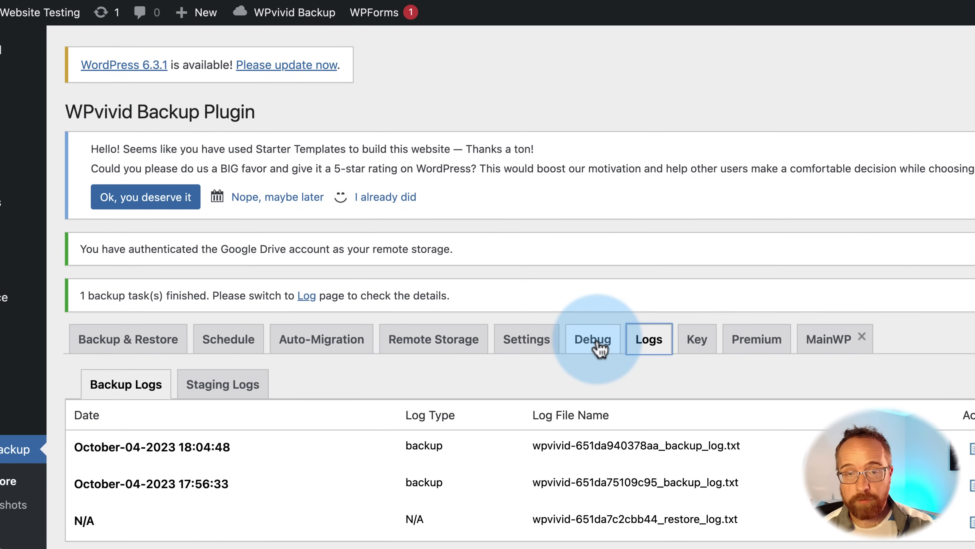
Check the Key page and Auto-Migration's paste-a-key instruction, then the Premium plans and MainWP details
left_click(697, 339)
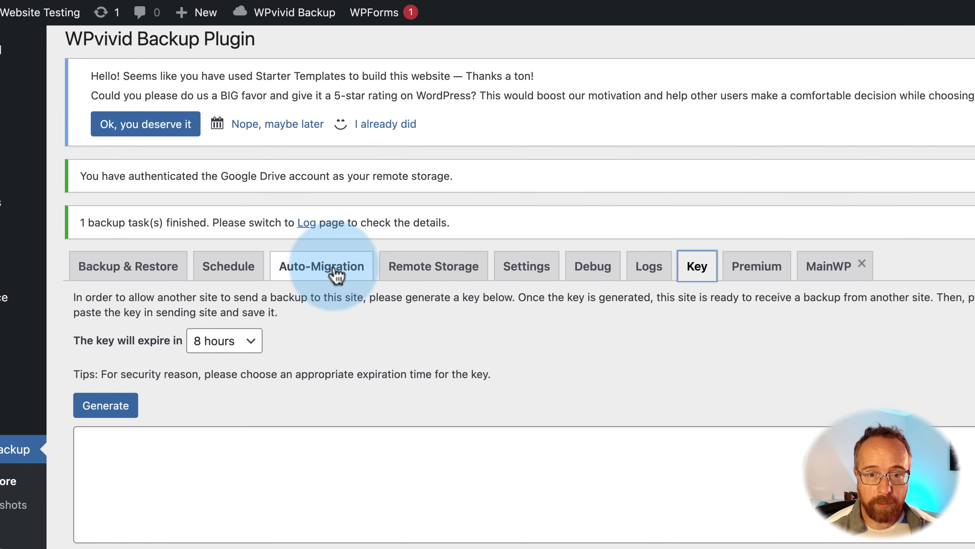
left_click(315, 265)
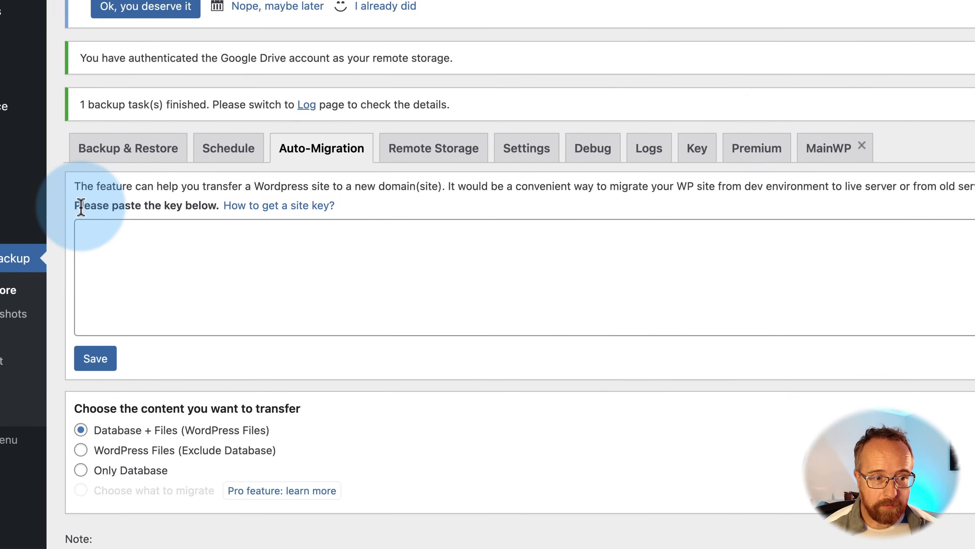
left_click_drag(77, 211, 340, 210)
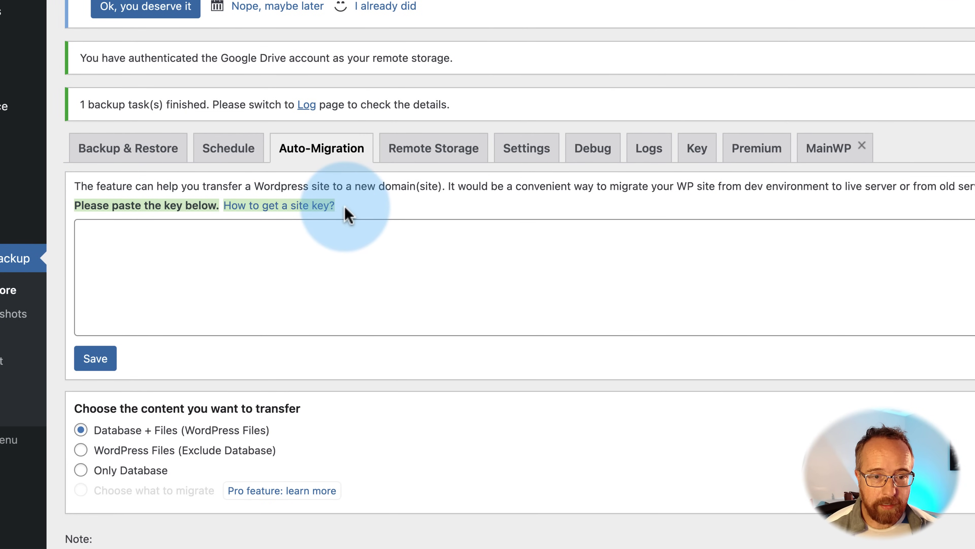
left_click(716, 158)
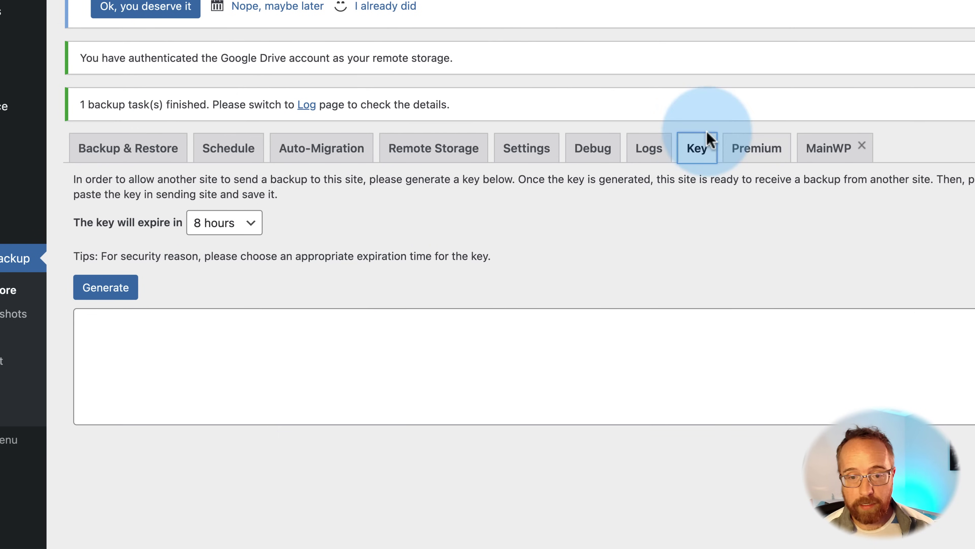
left_click(780, 160)
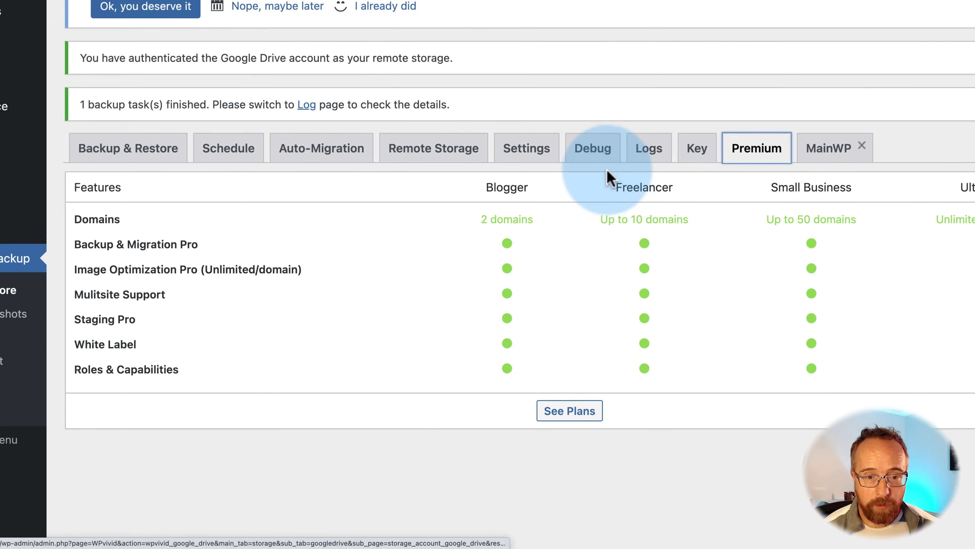
left_click(830, 165)
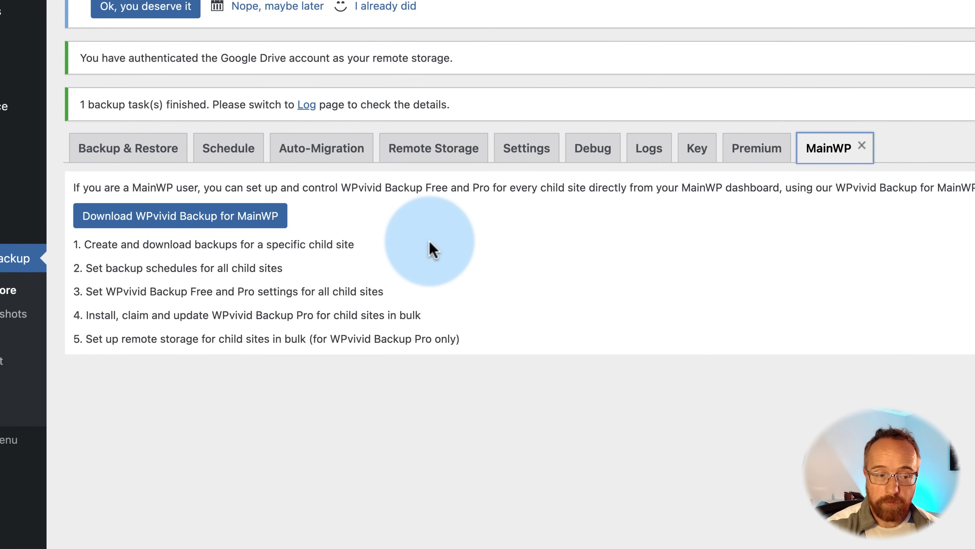
Open the Database Snapshots settings and keep snapshot retention at 6
left_click(8, 313)
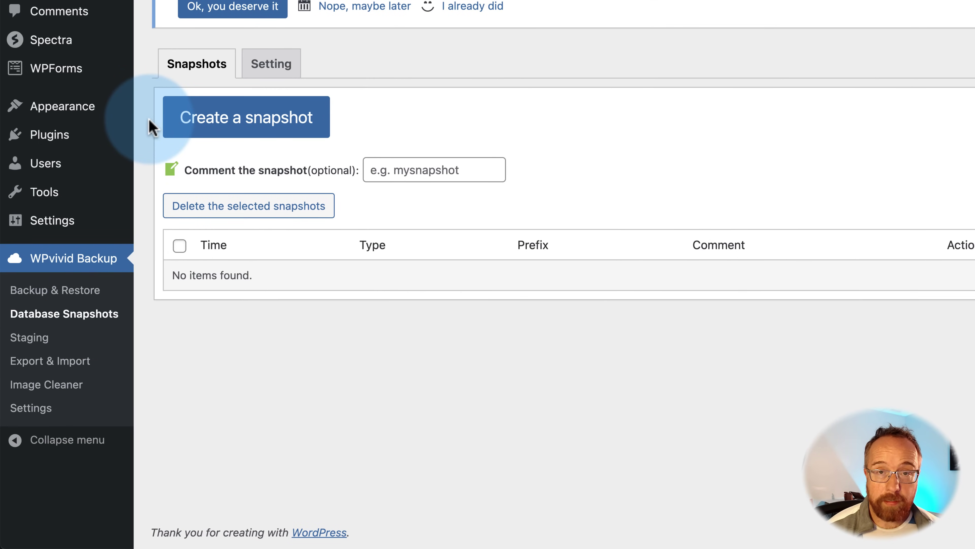
left_click(279, 75)
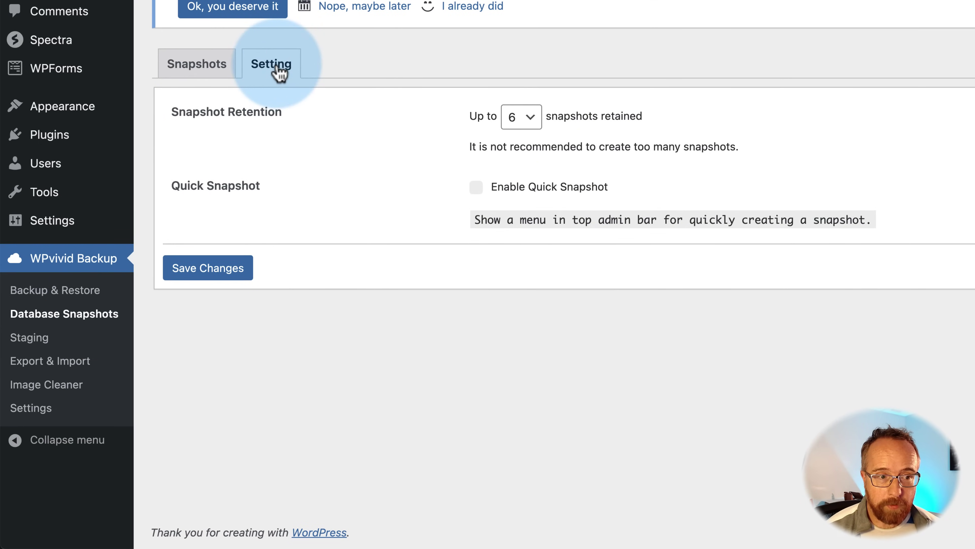
left_click(534, 123)
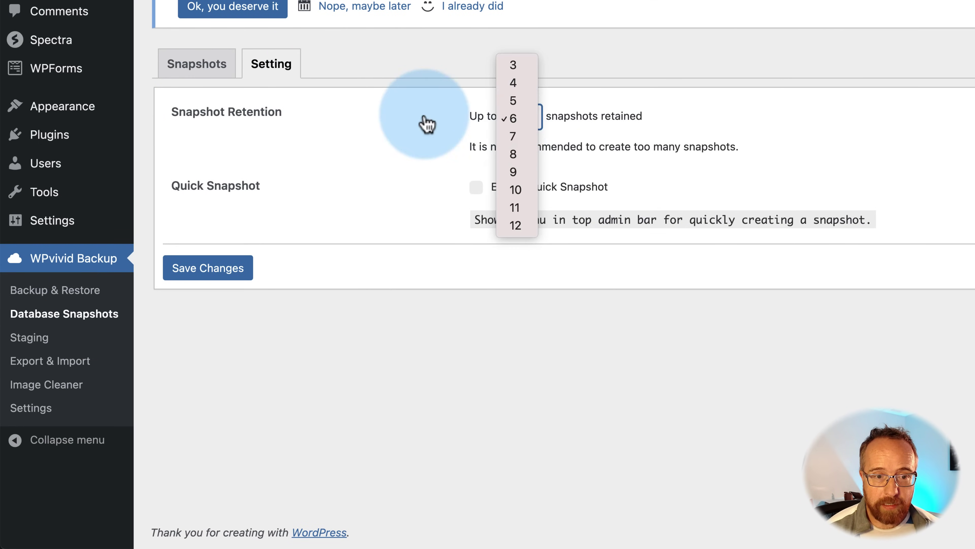
left_click(422, 129)
left_click_drag(472, 147, 773, 158)
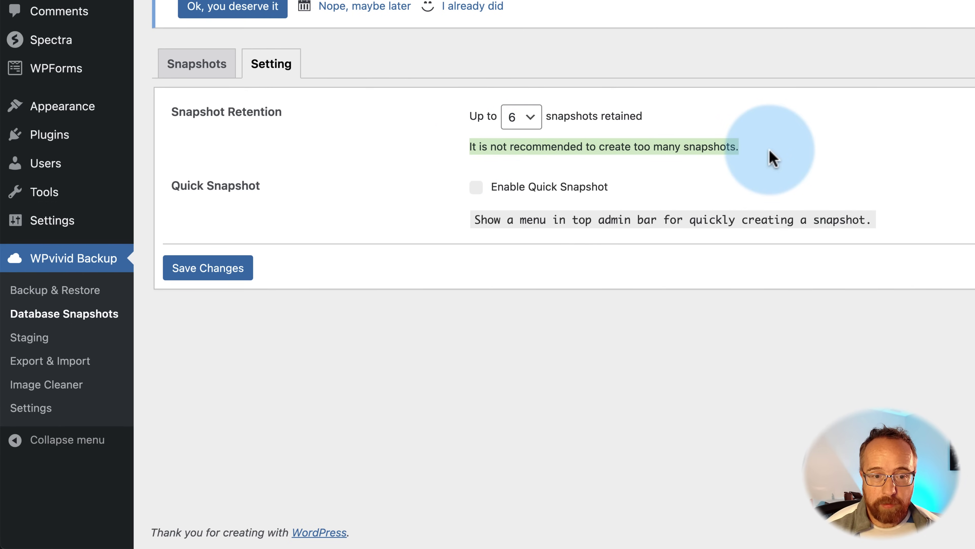
left_click(420, 202)
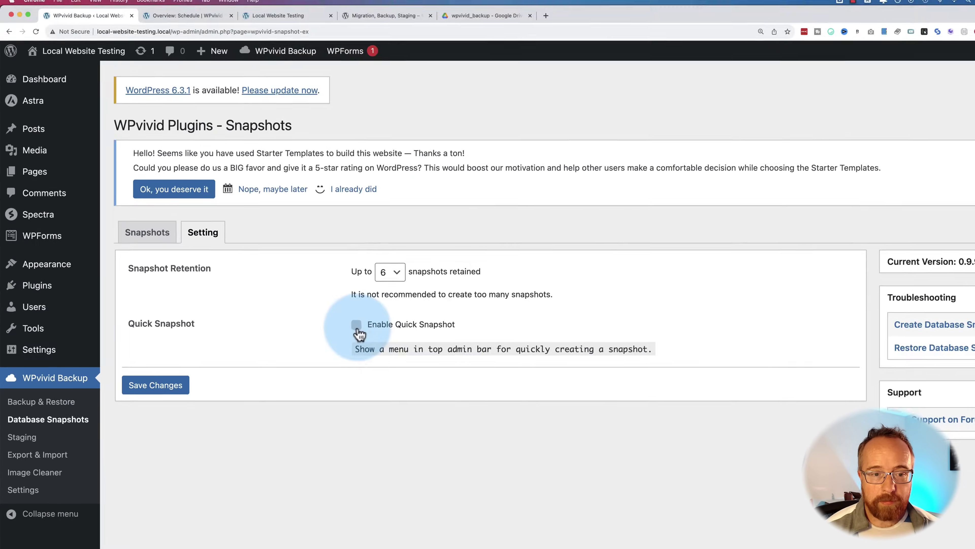
Enable Quick Snapshot and save, then disable it and save again
left_click(355, 326)
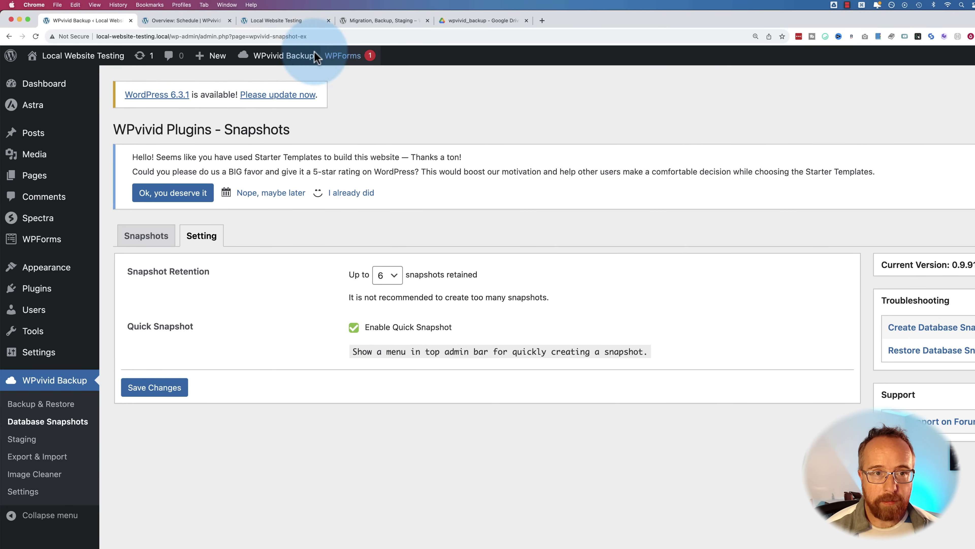
left_click(154, 389)
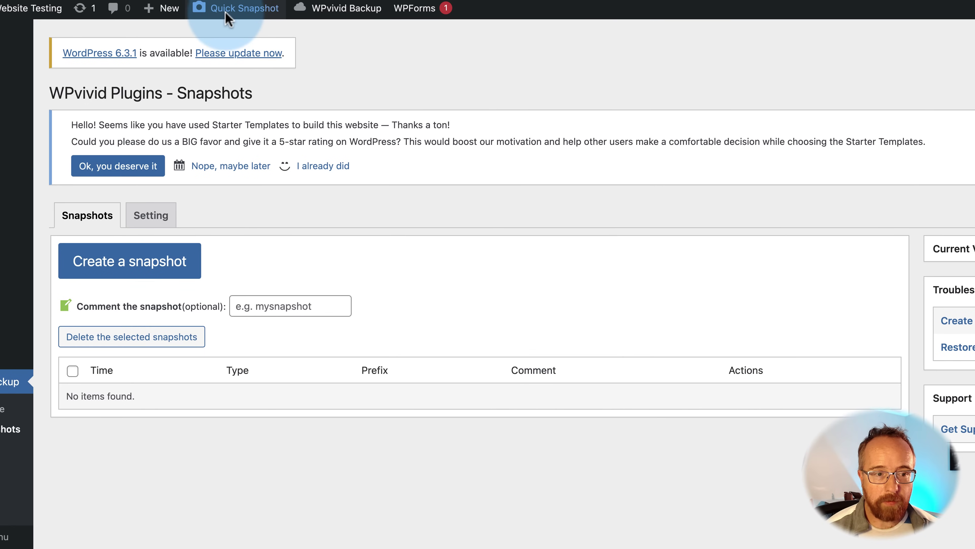
left_click(148, 213)
left_click(326, 322)
left_click(125, 392)
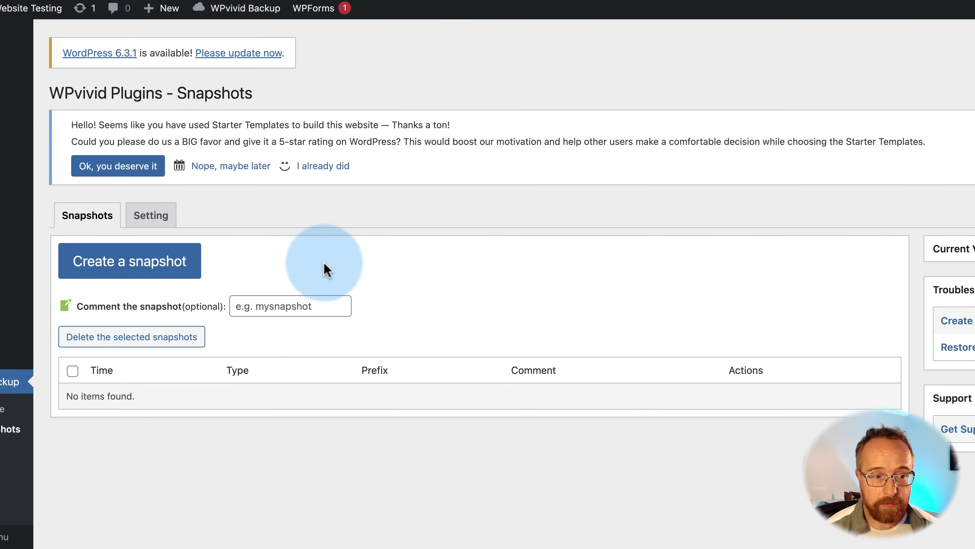
Create a manual database snapshot with no comment and dismiss the completion alert
left_click(145, 273)
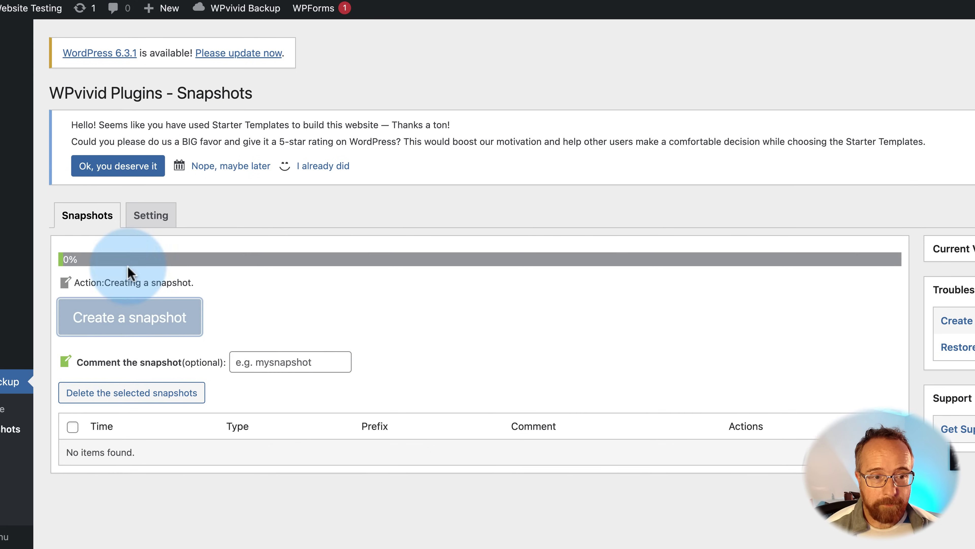
left_click(271, 363)
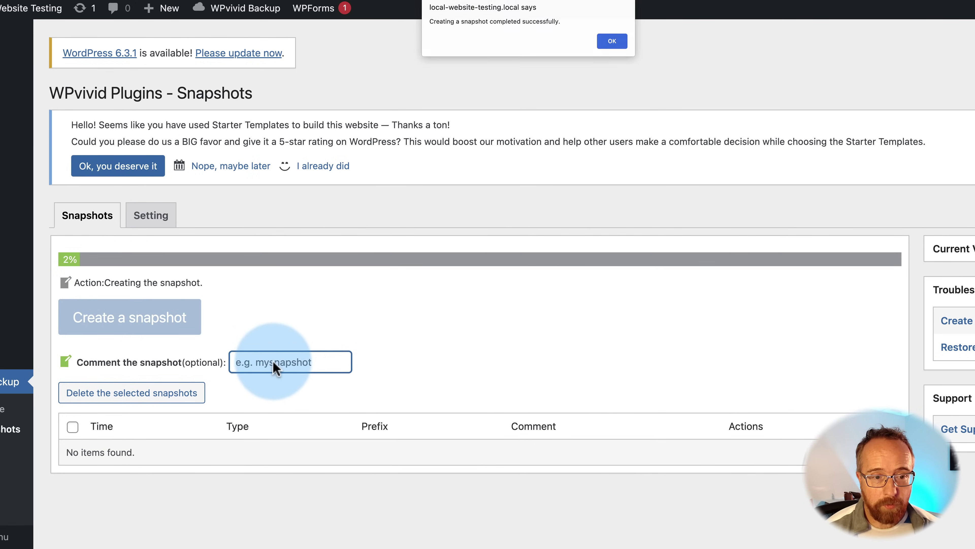
left_click(611, 40)
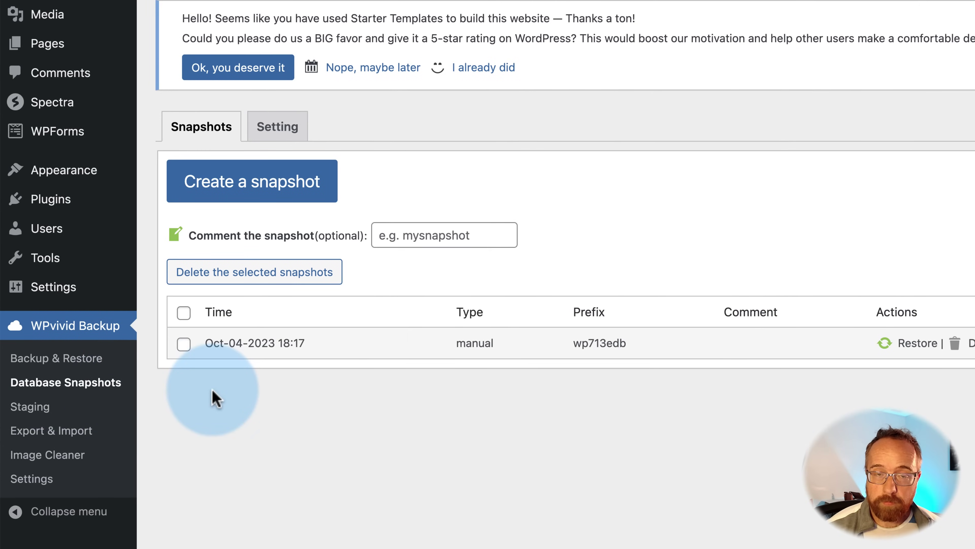
Start a new staging site from the Staging page, placed under /wp-content/
left_click(30, 407)
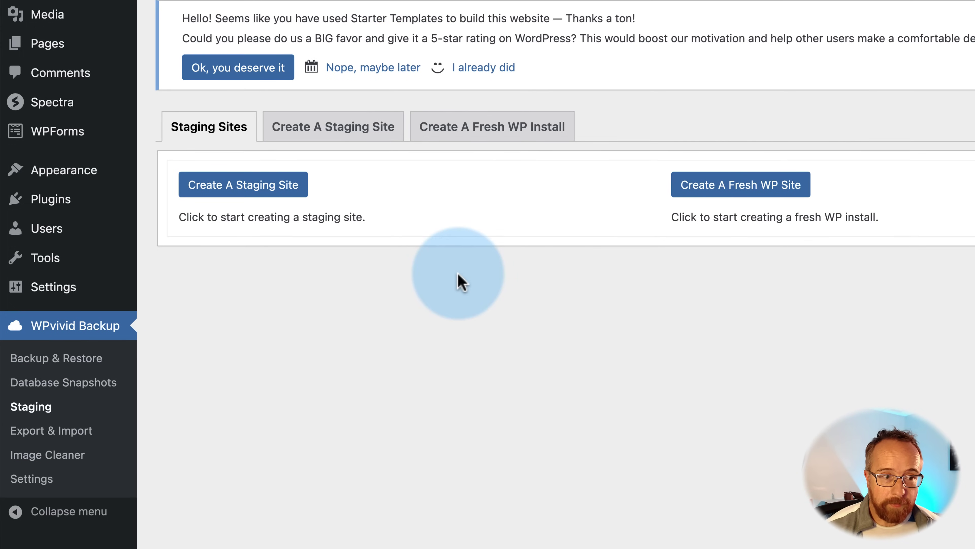
left_click(243, 186)
scroll(243, 186, "down", 3)
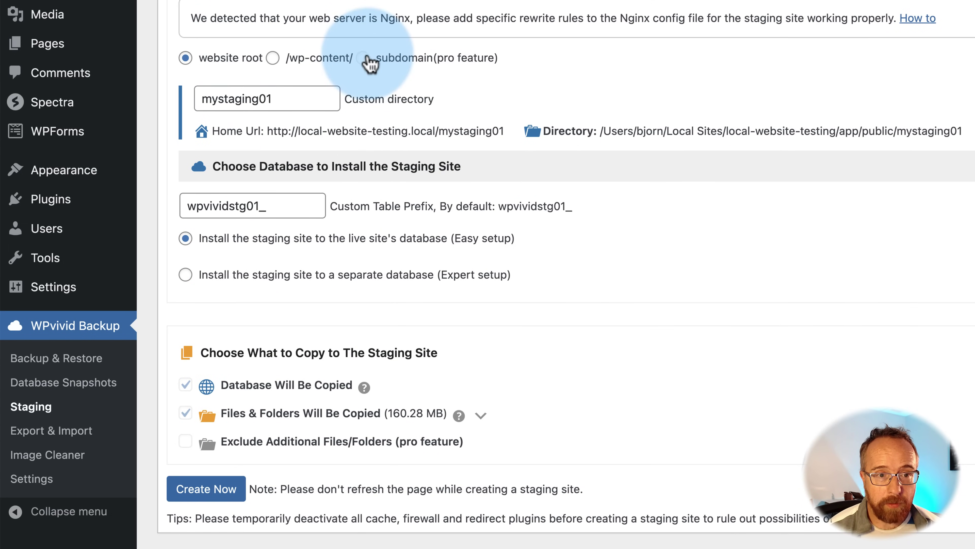
left_click(272, 60)
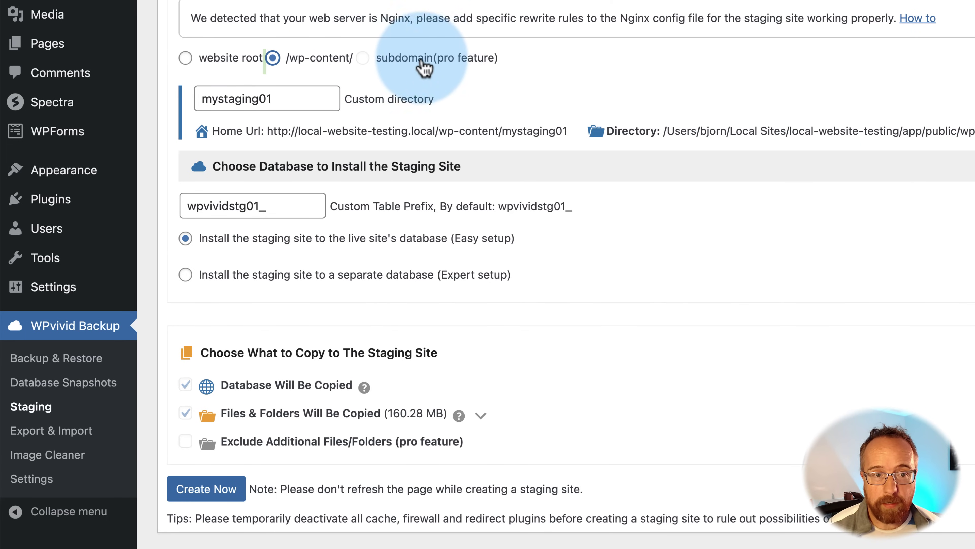
Review the mystaging01 directory, home URL, path and wpvividstg01_ table prefix
double_click(207, 101)
left_click(270, 132)
left_click_drag(269, 132, 568, 129)
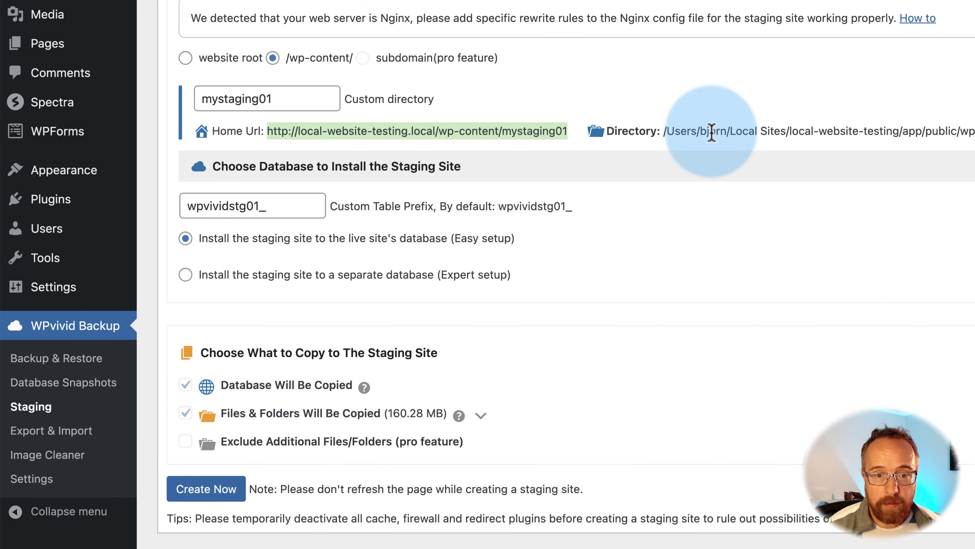
left_click_drag(664, 131, 962, 129)
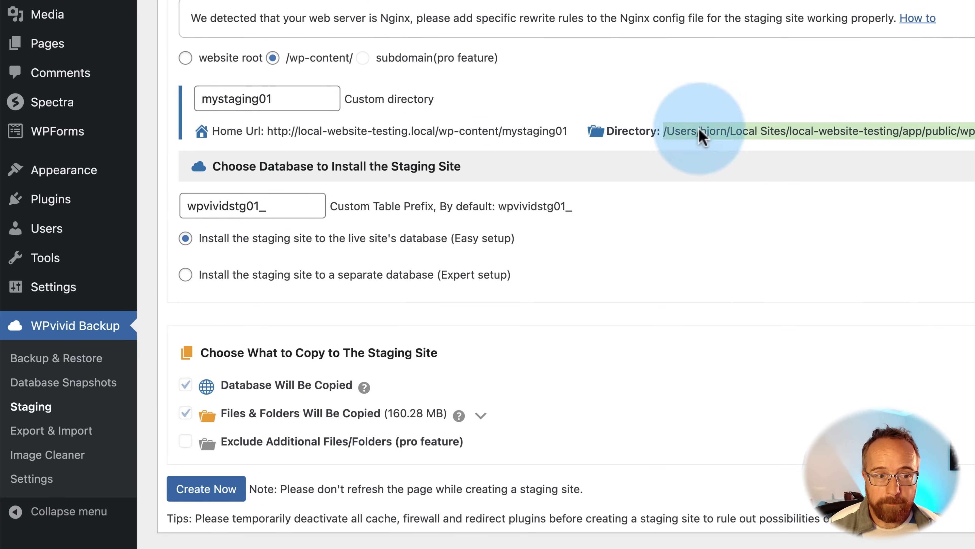
scroll(386, 162, "down", 1)
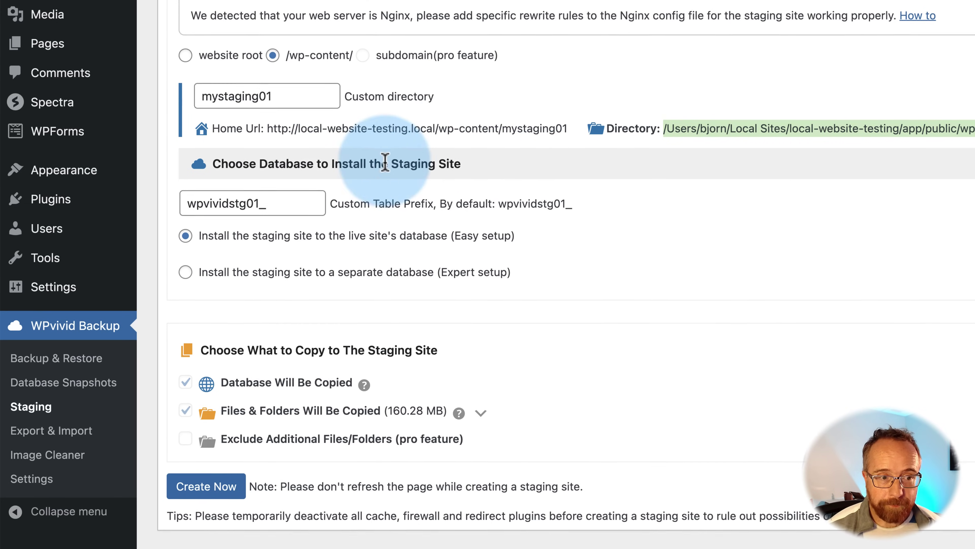
double_click(192, 204)
left_click(221, 204)
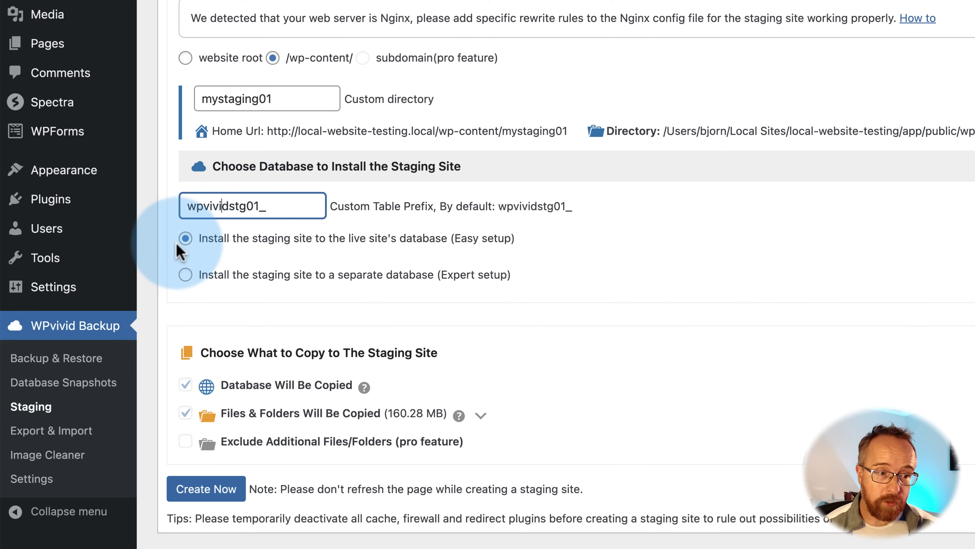
left_click(186, 274)
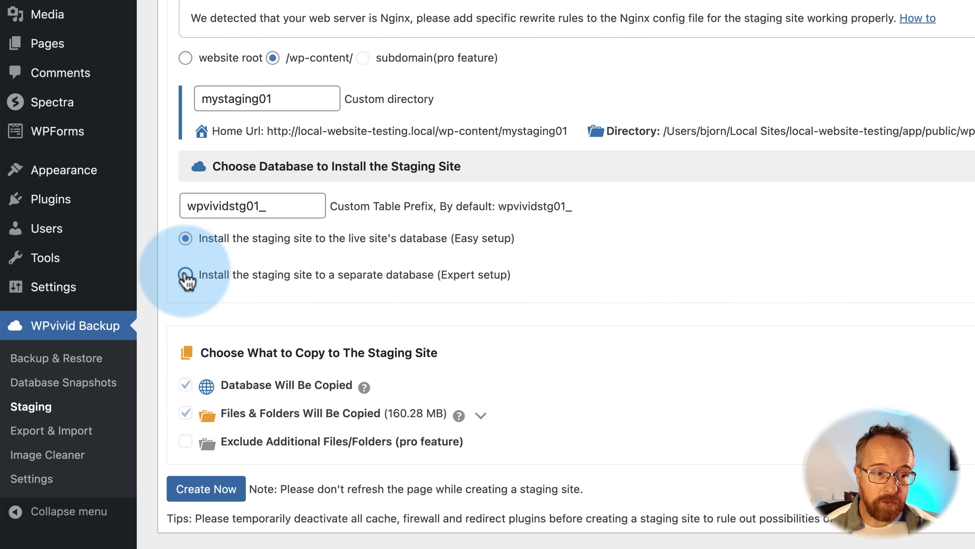
left_click_drag(475, 286, 283, 320)
left_click(299, 367)
left_click(376, 365)
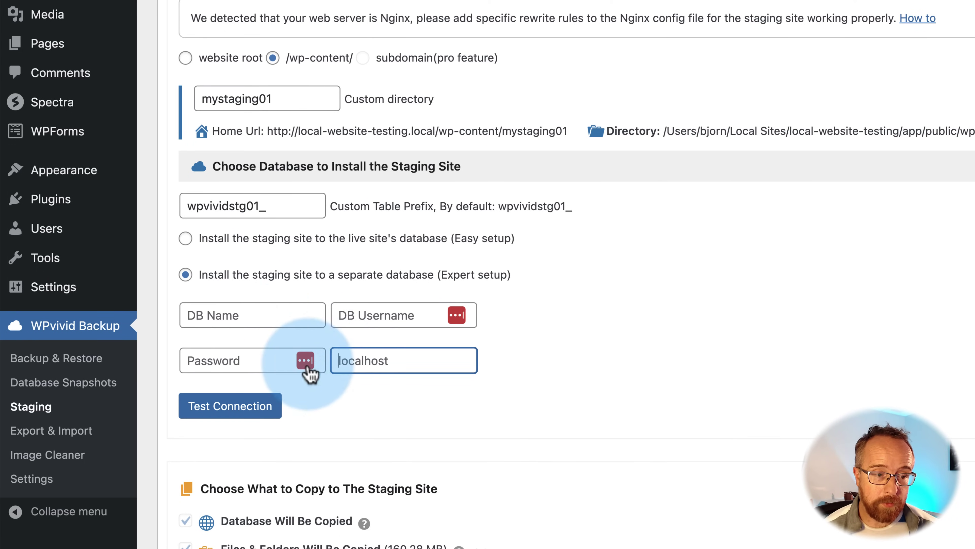
left_click(185, 238)
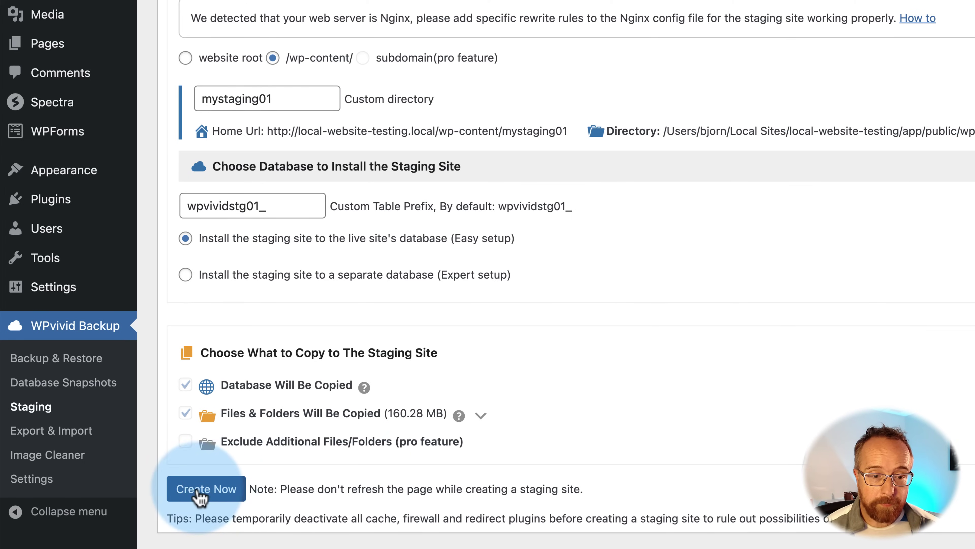
Create the mystaging01 staging site with Create Now and open its home URL
left_click(229, 498)
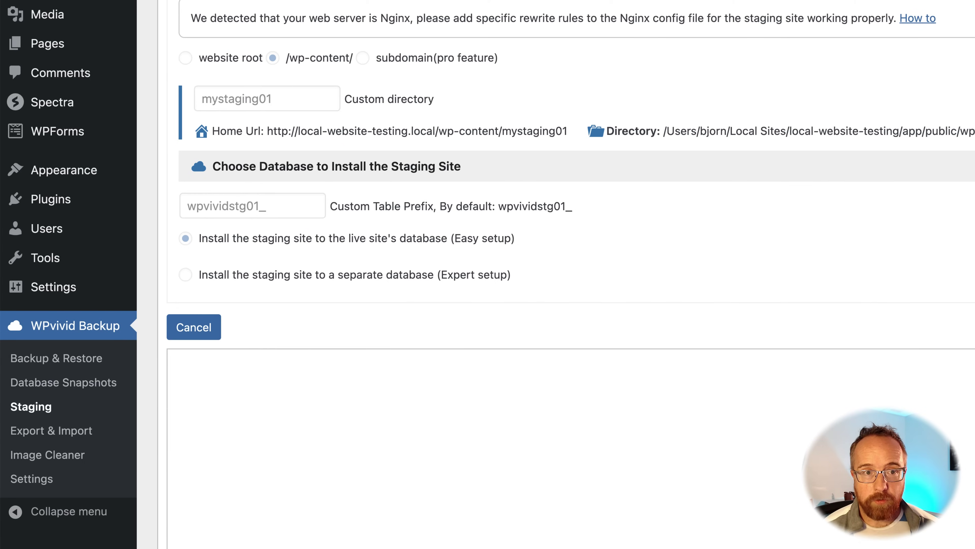
scroll(268, 407, "down", 3)
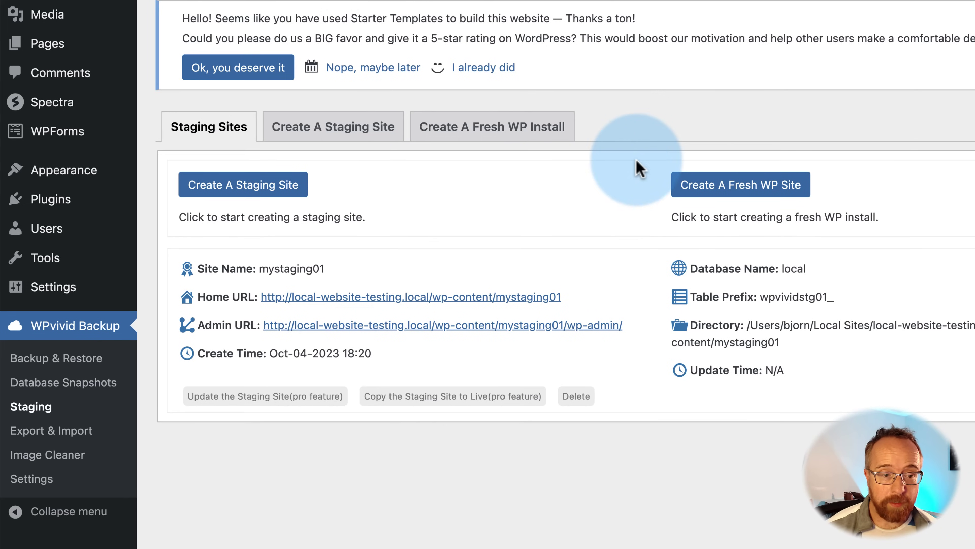
left_click(344, 297)
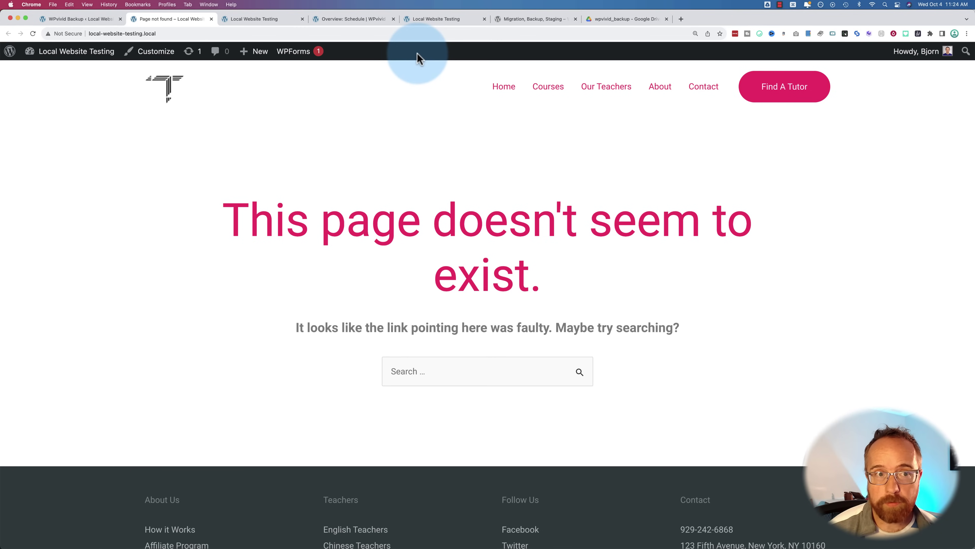
View the staging site's home page and open it in the block editor
left_click(258, 20)
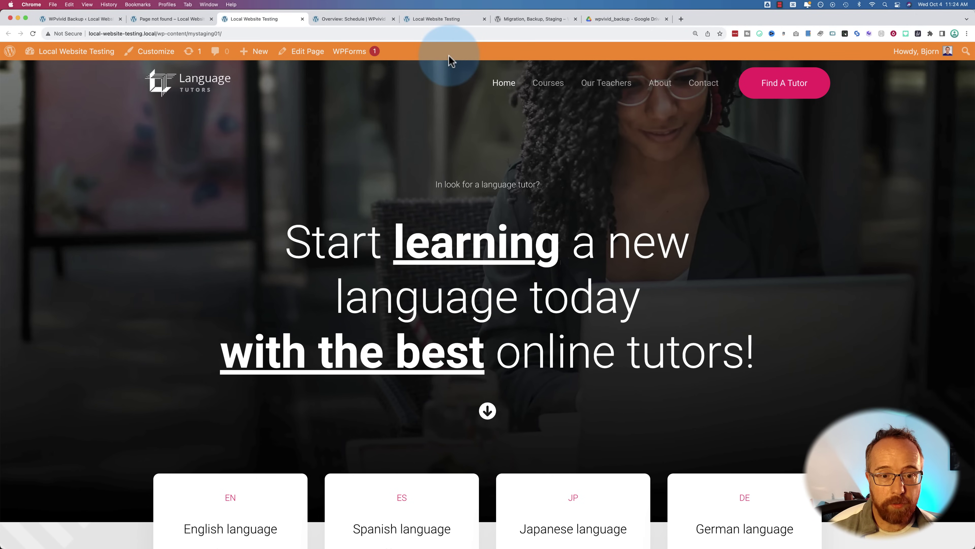
mouse_move(58, 56)
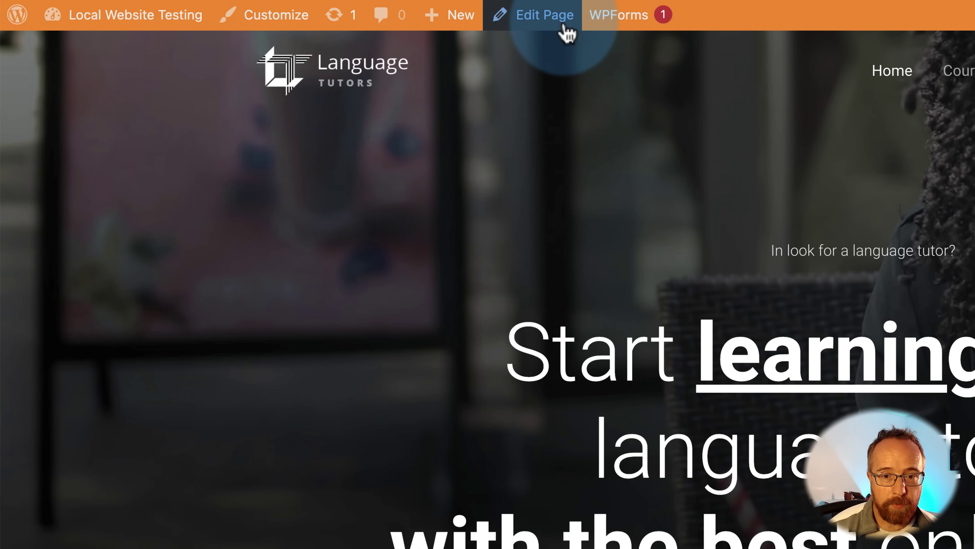
left_click(564, 29)
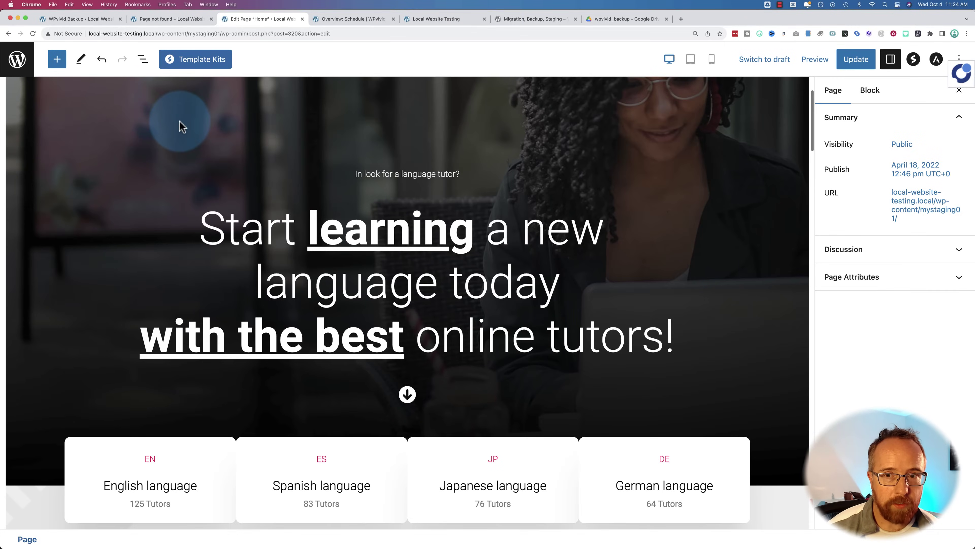
Replace the hero container's background with a Media Library photo and save the Home page
left_click(175, 123)
scroll(84, 131, "up", 3)
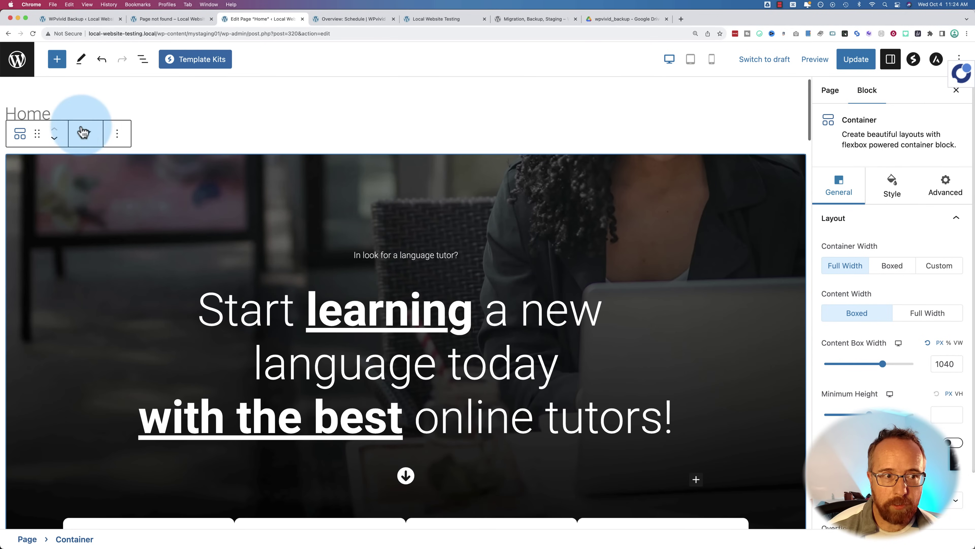
left_click(895, 196)
left_click(892, 355)
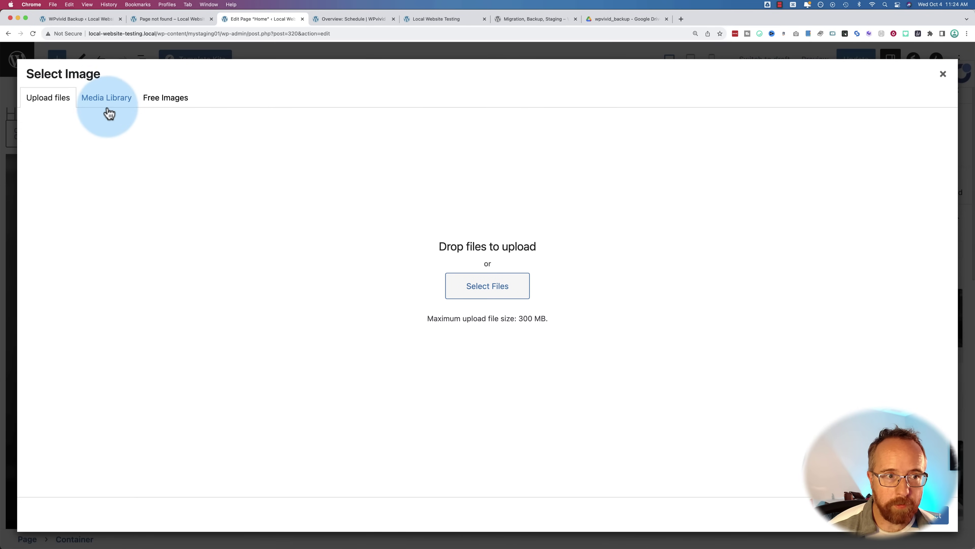
left_click(107, 101)
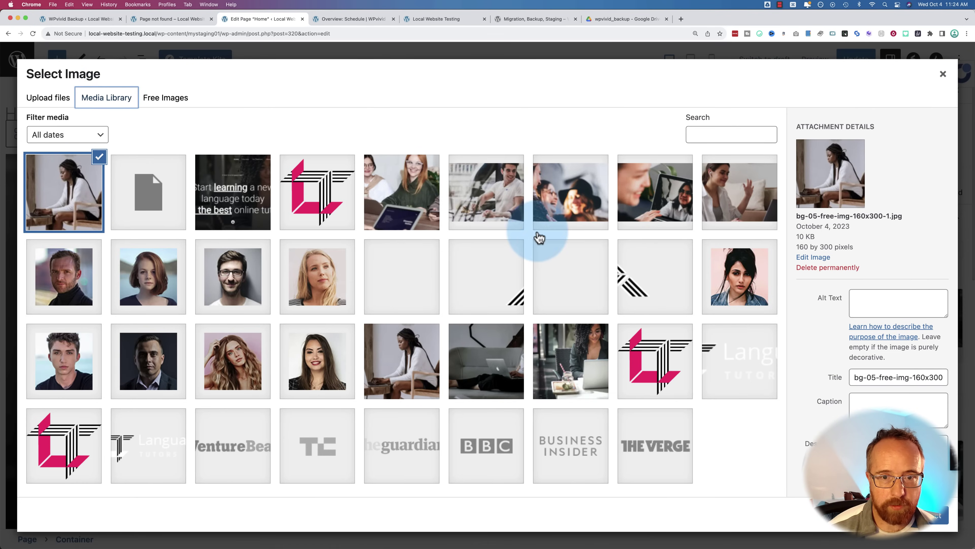
double_click(486, 192)
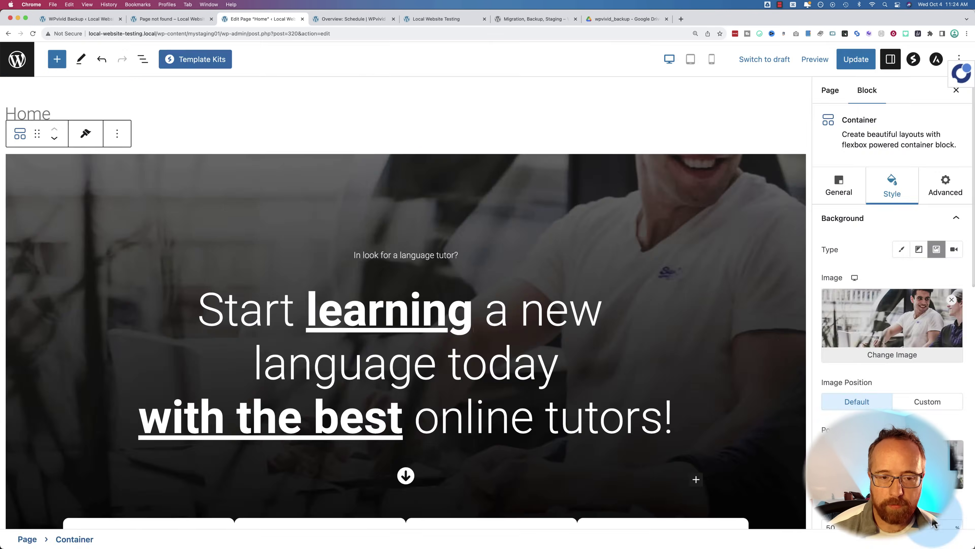
left_click(657, 311)
scroll(656, 311, "down", 3)
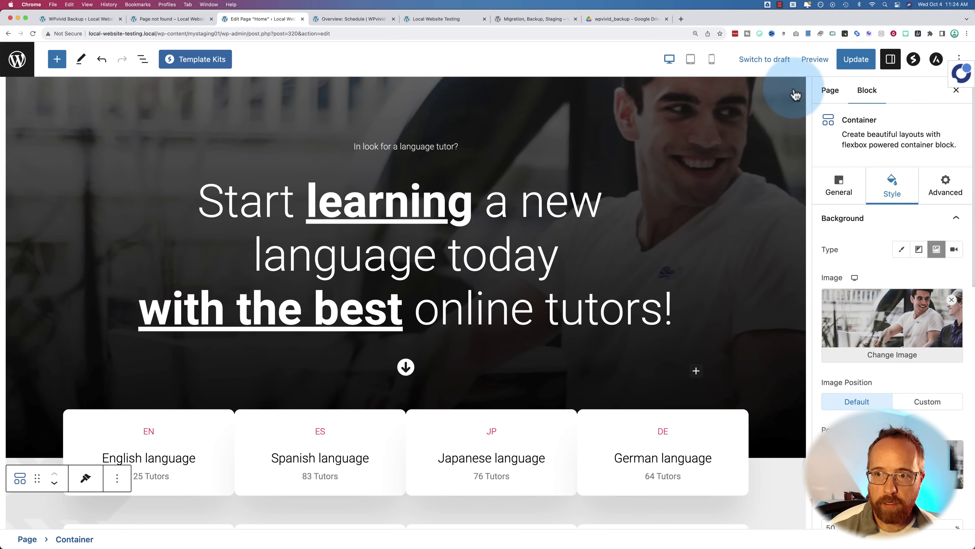
left_click(850, 69)
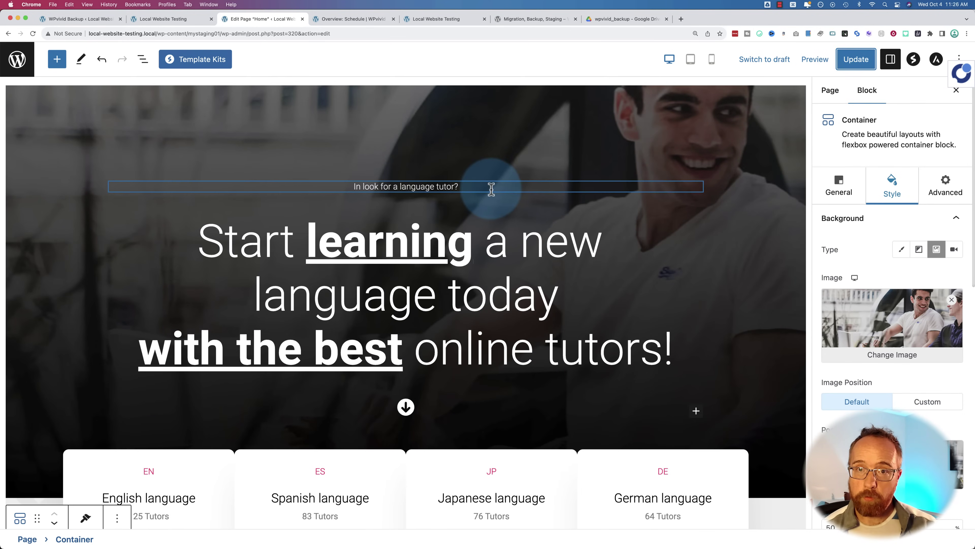
Compare with the live home page, check WPvivid Staging, and return to the staging editor
left_click(500, 219)
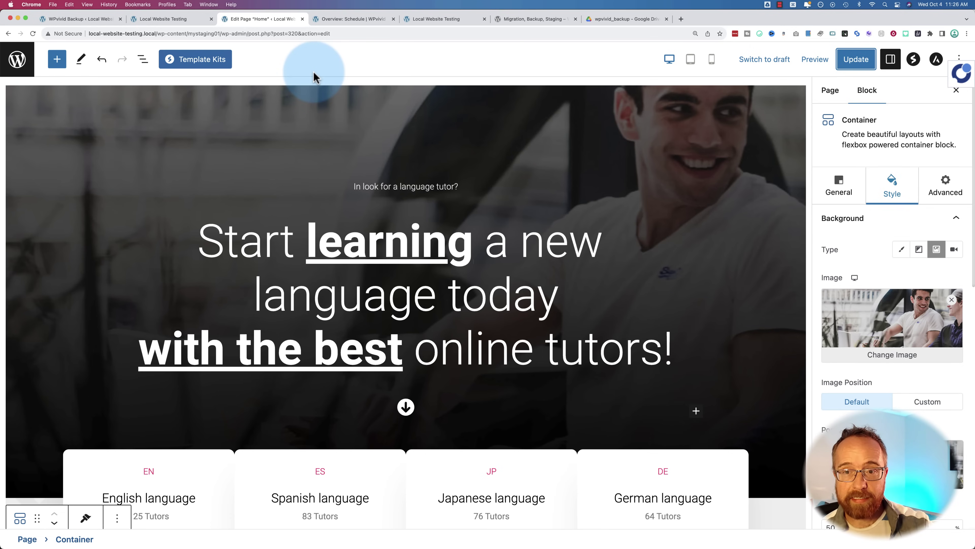
left_click(189, 21)
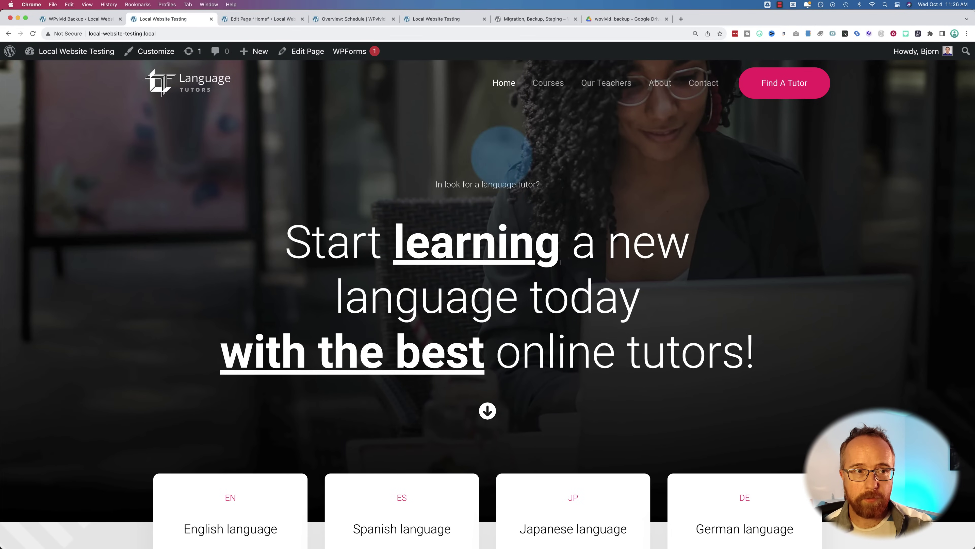
left_click(81, 21)
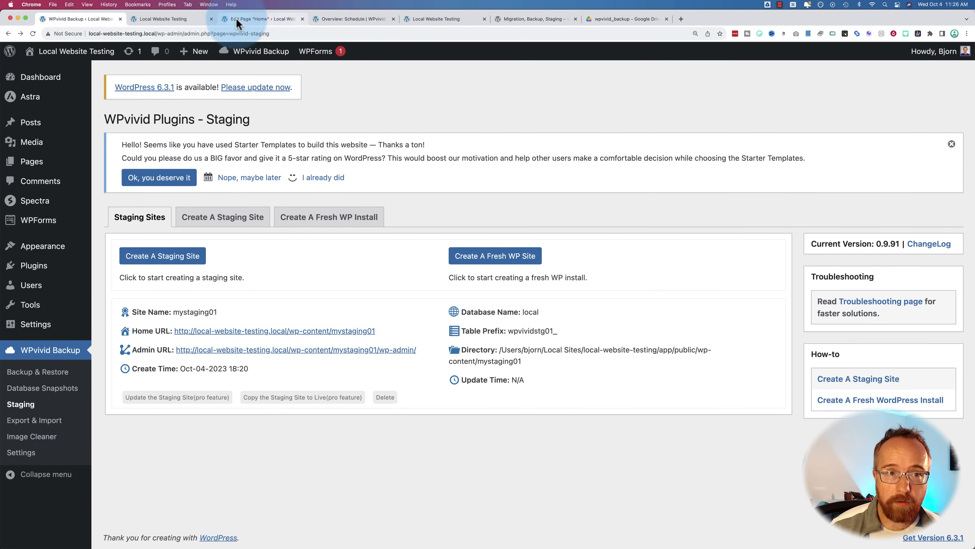
left_click(260, 18)
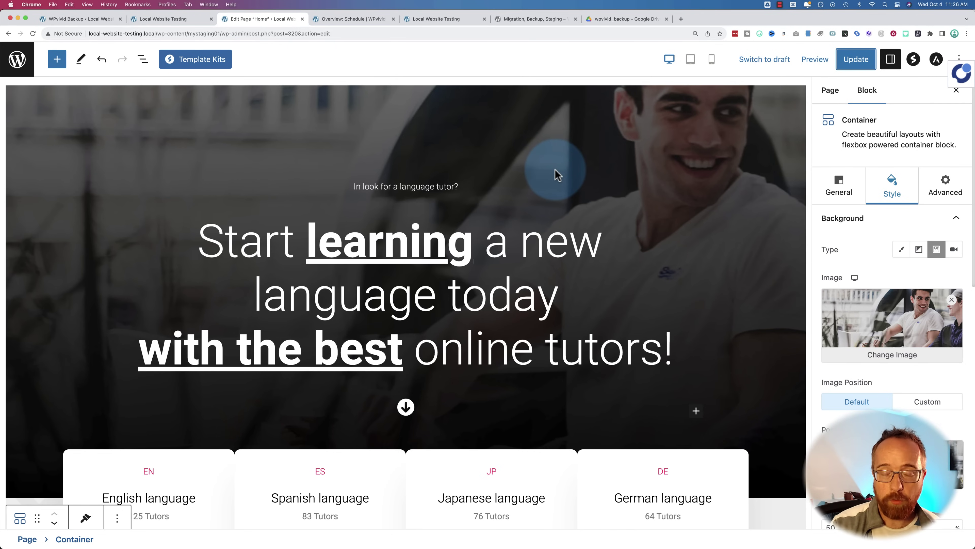
Back on WPvivid Staging, note the WordPress 6.3.1 update notice and open Create A Fresh WP Install
left_click(81, 19)
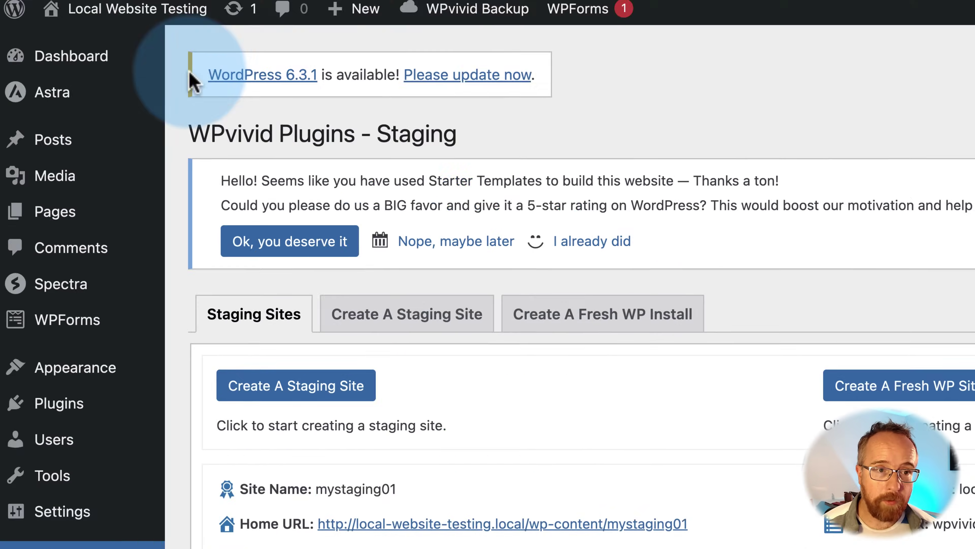
left_click_drag(189, 79, 556, 86)
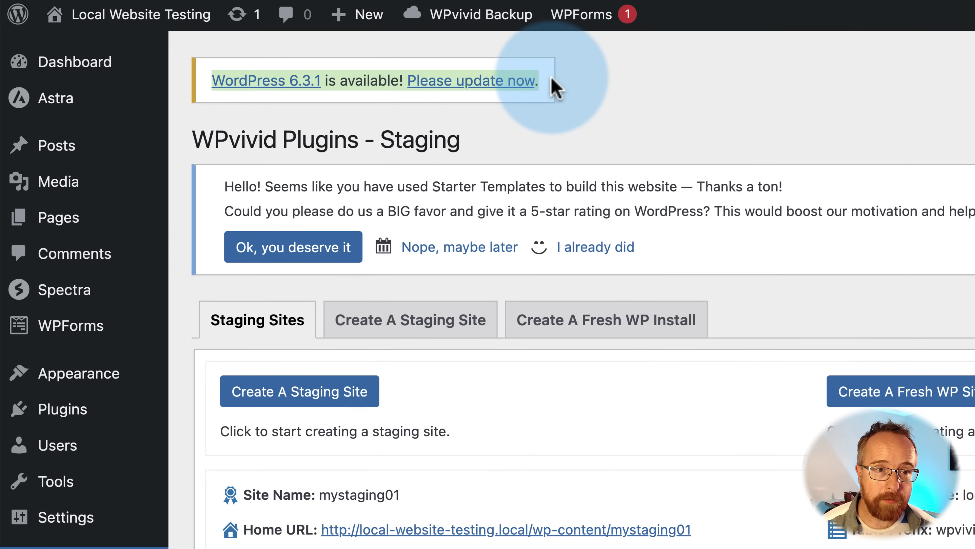
left_click(556, 87)
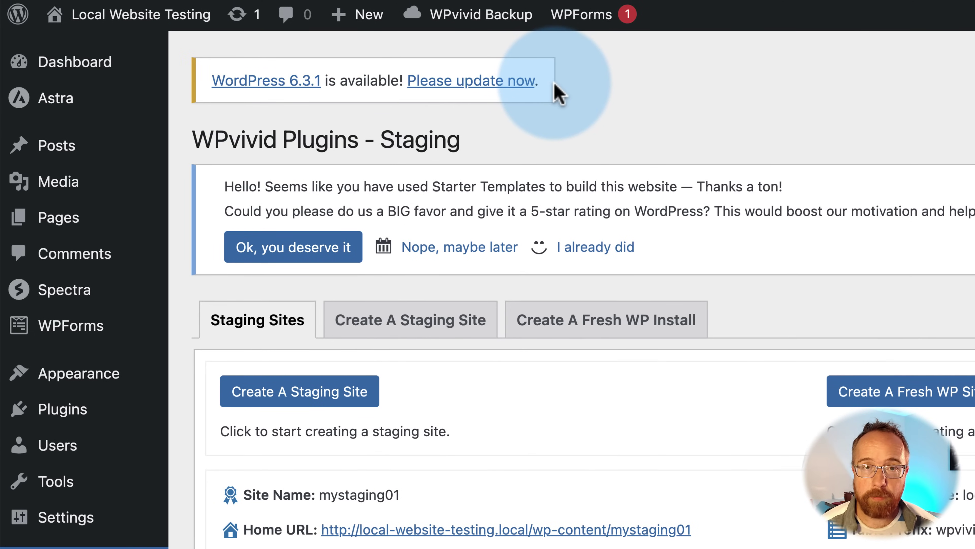
left_click_drag(556, 86, 207, 83)
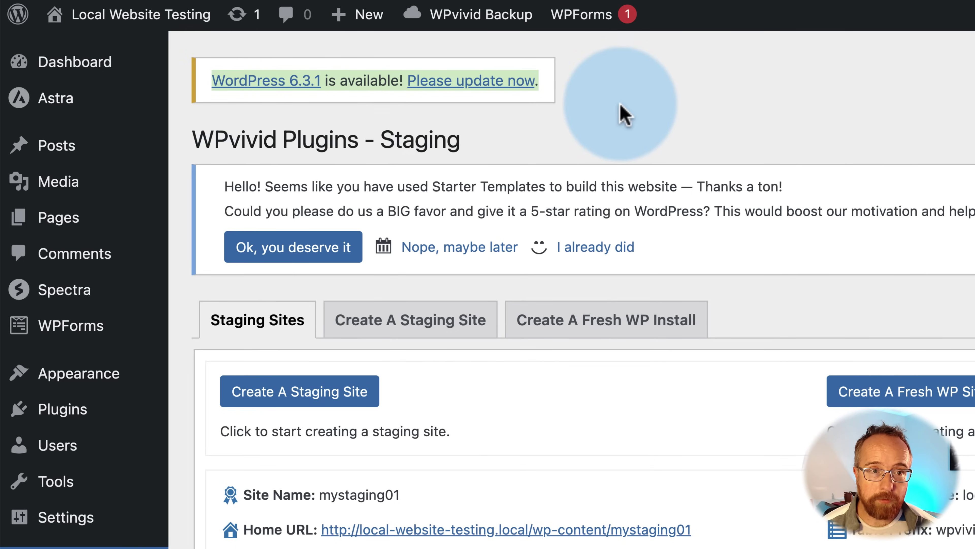
left_click(518, 92)
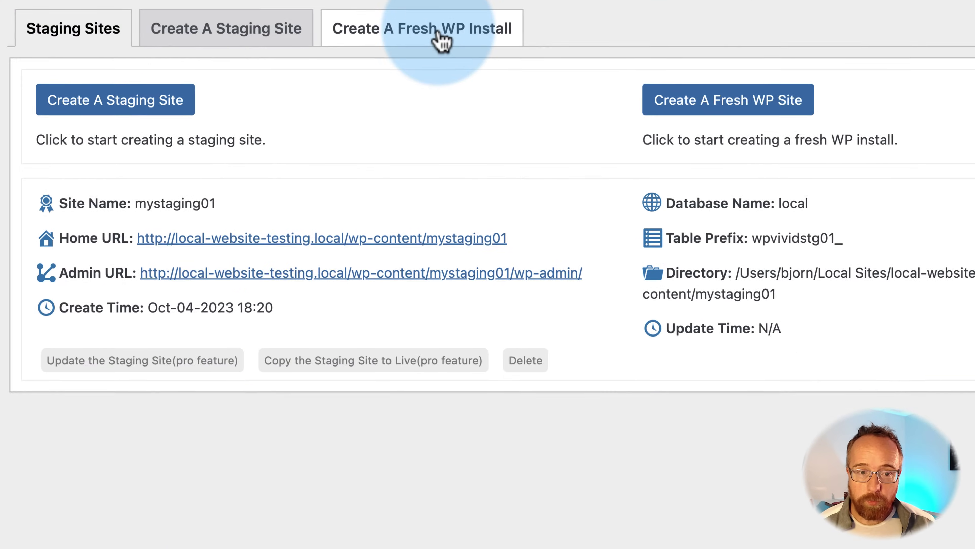
left_click(588, 302)
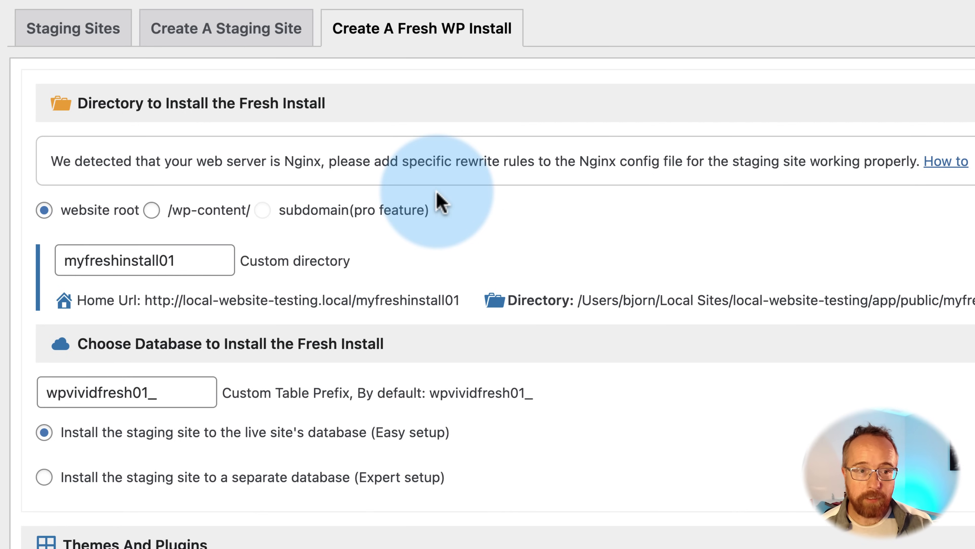
Glance at the Create A Staging Site tab, then return to the Staging Sites list
left_click(257, 35)
left_click(82, 39)
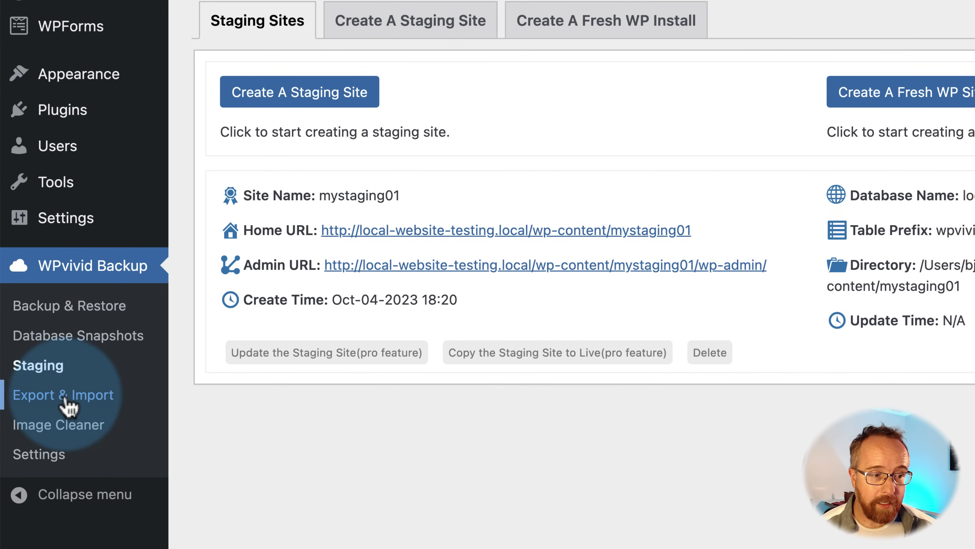
On Export & Import, switch export type Page then Post, check Import, then go to Image Cleaner
left_click(66, 399)
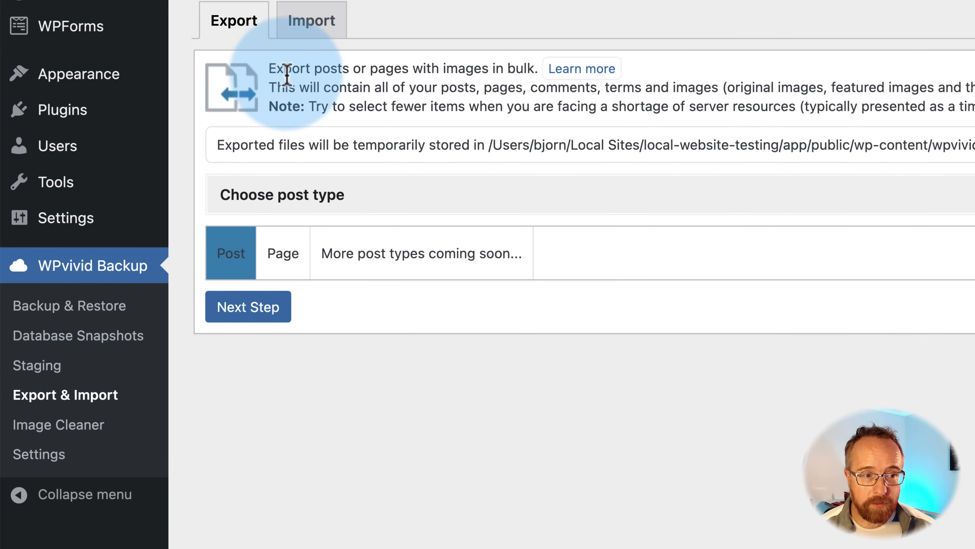
left_click(275, 261)
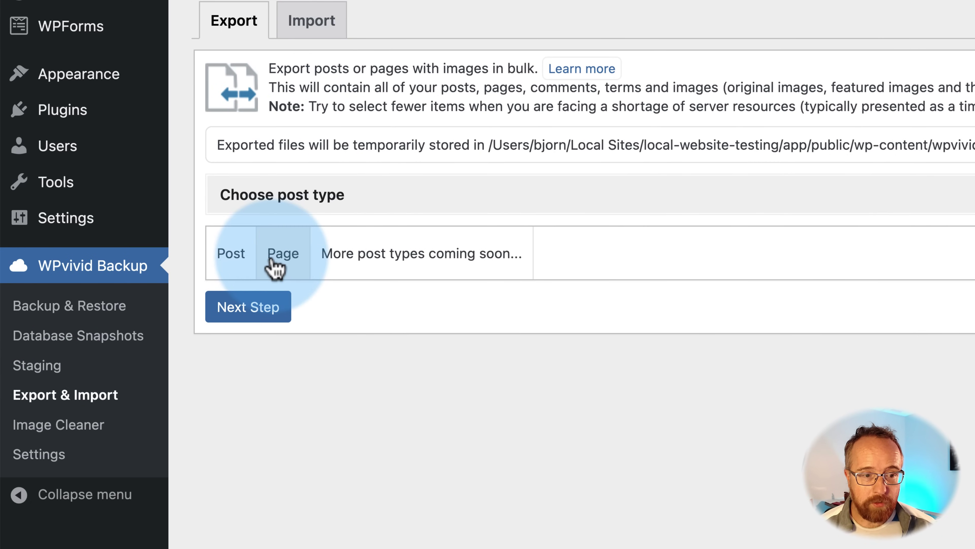
left_click(252, 265)
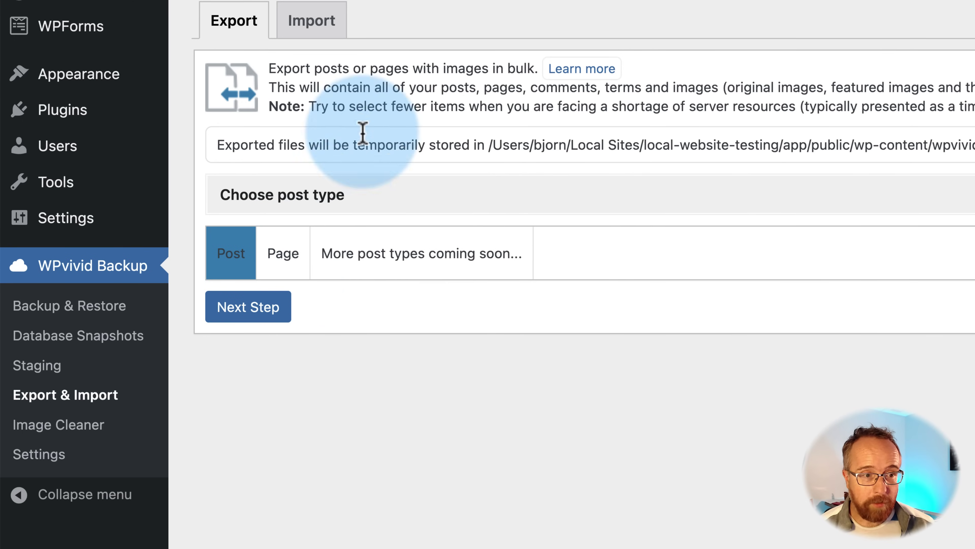
left_click(310, 31)
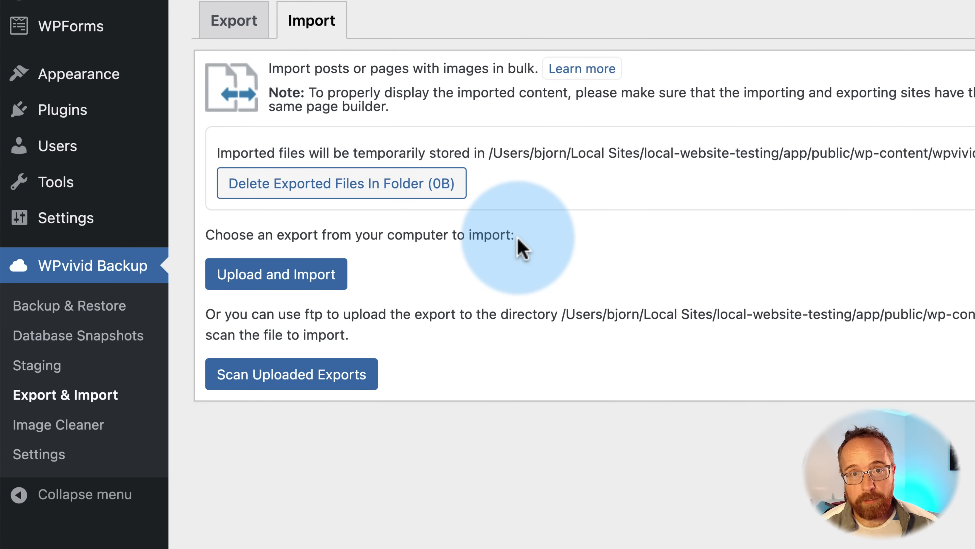
left_click(86, 429)
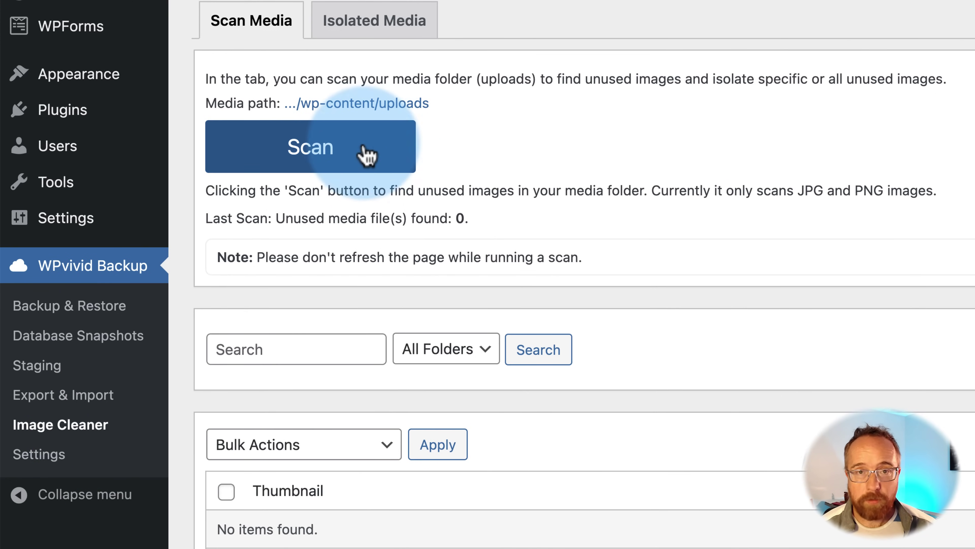
Scan the uploads folder for unused images and page through the 97 results
left_click(359, 152)
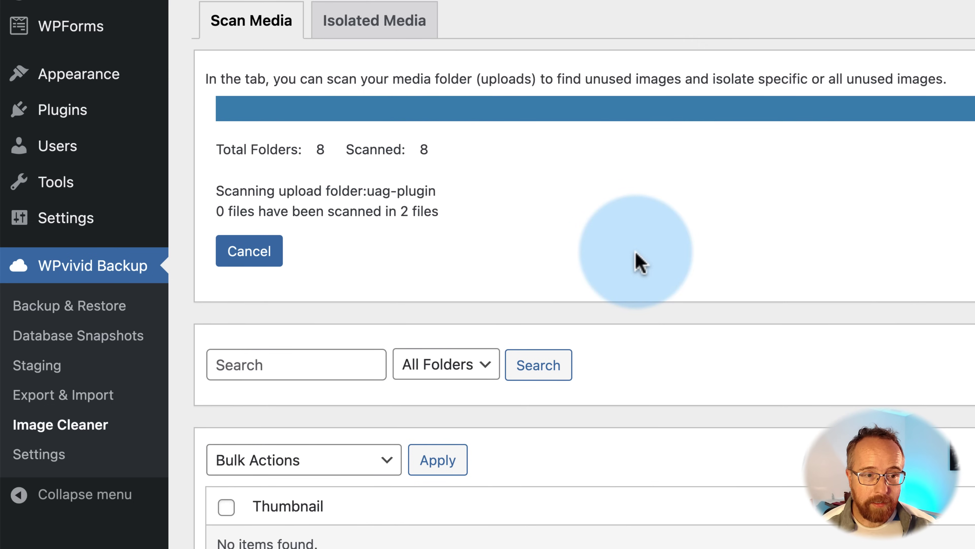
scroll(338, 211, "down", 5)
scroll(127, 230, "down", 8)
scroll(127, 235, "down", 2)
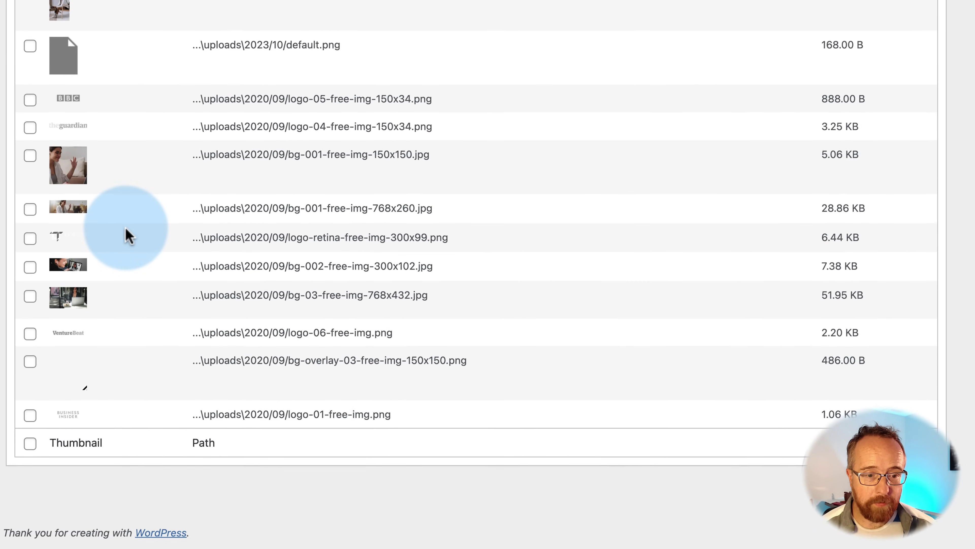
left_click(901, 144)
left_click(901, 143)
left_click(900, 143)
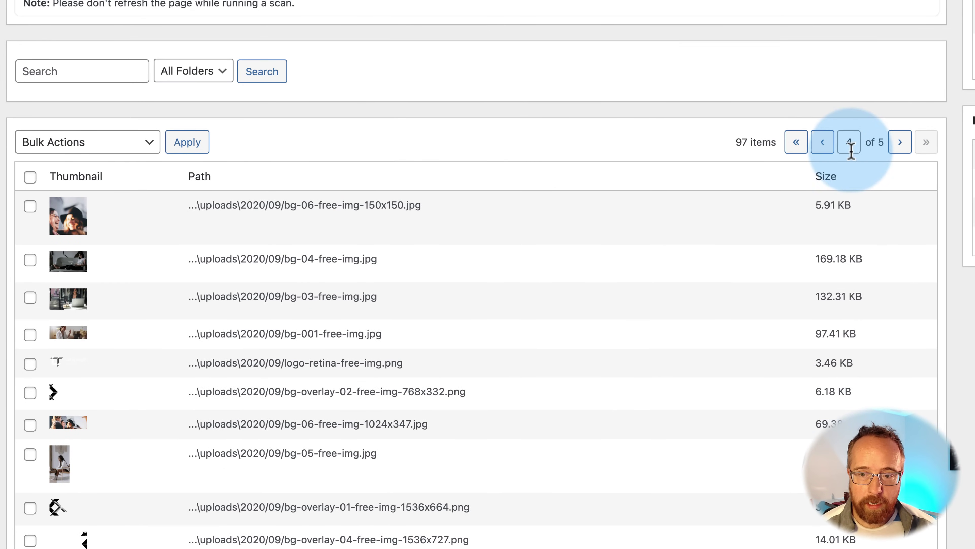
left_click(827, 146)
left_click(827, 145)
left_click(828, 147)
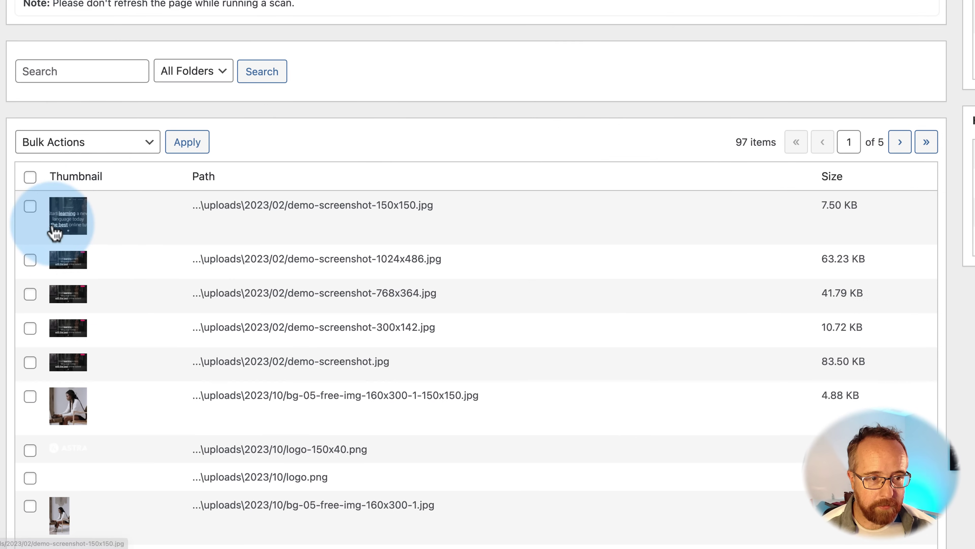
scroll(65, 215, "down", 2)
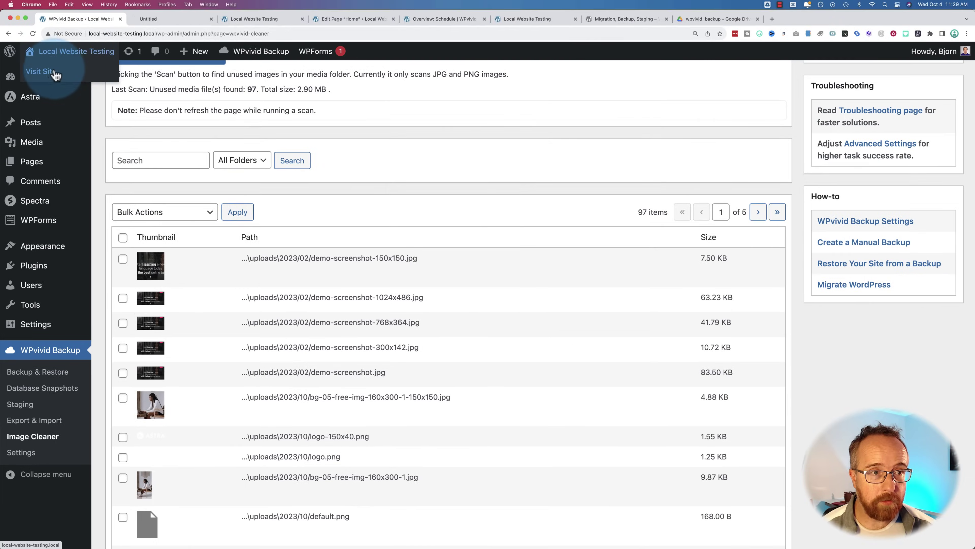
Inspect the demo-screenshot-150x150.jpg and 1024x486 variants and preview the full-size screenshot
left_click(55, 76)
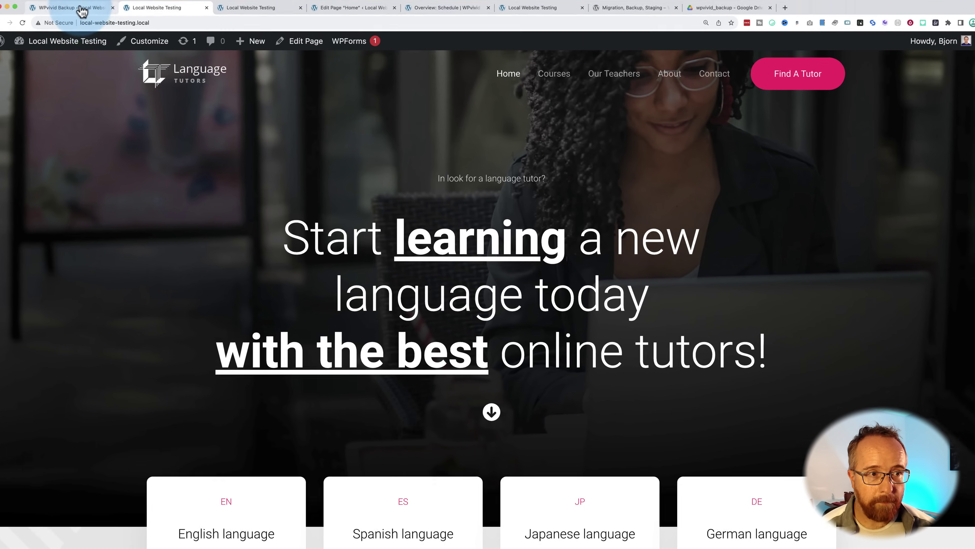
left_click(81, 12)
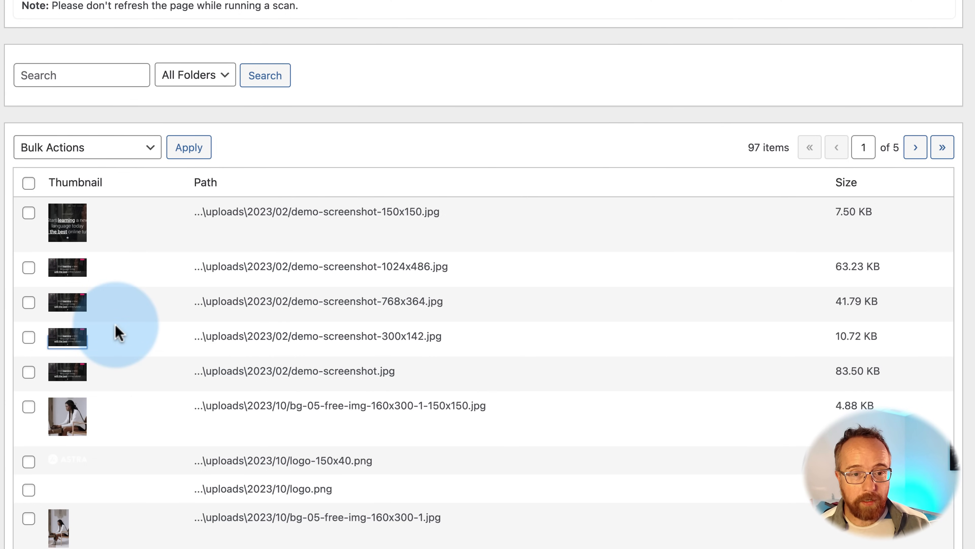
left_click_drag(292, 211, 432, 217)
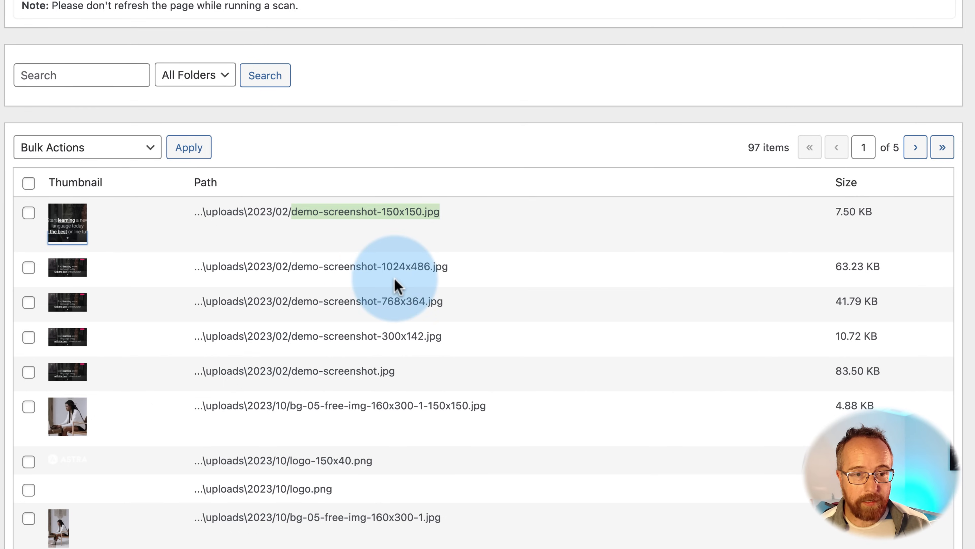
left_click_drag(385, 267, 417, 267)
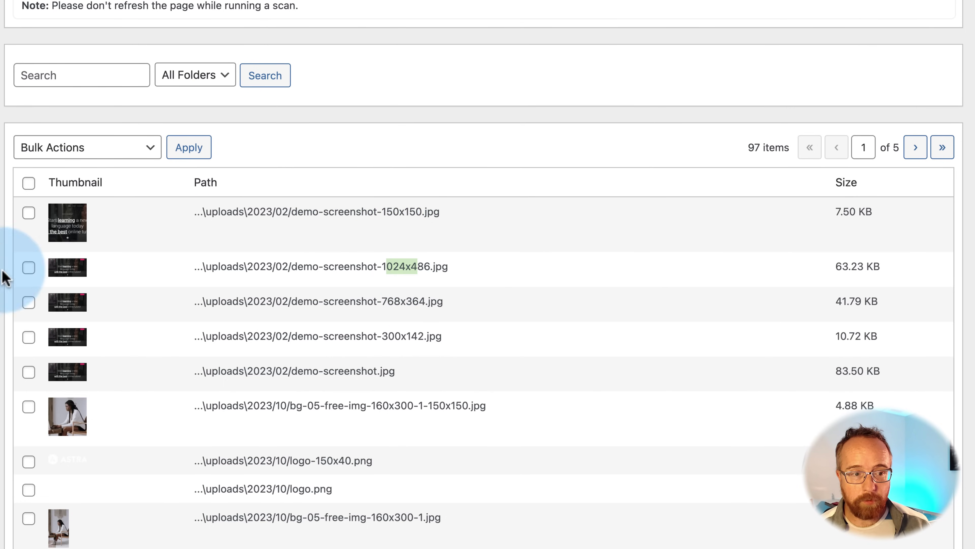
left_click(67, 279)
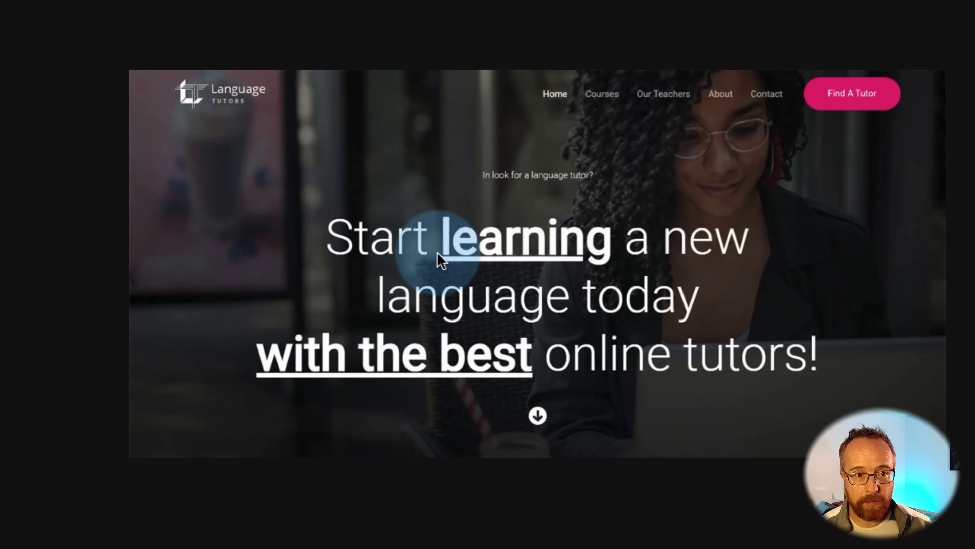
key("Escape")
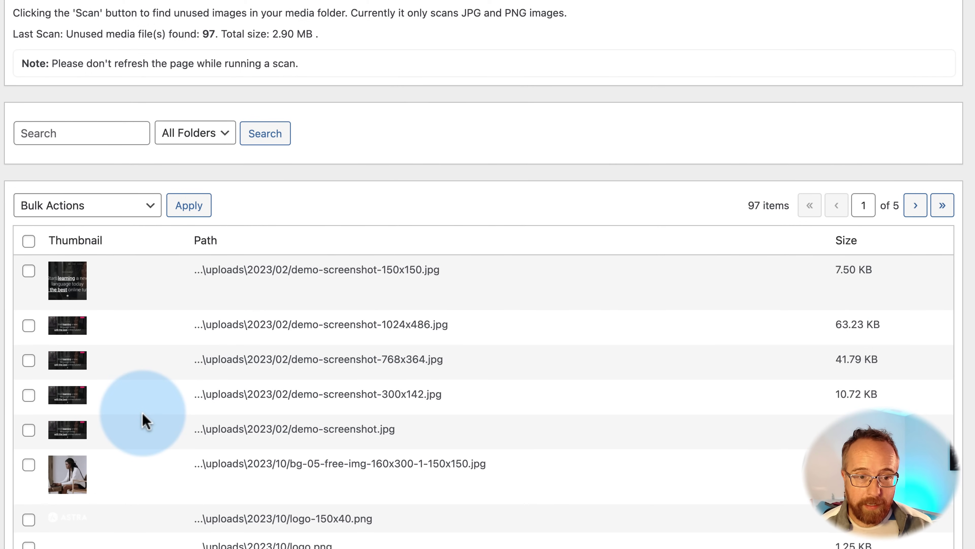
Isolate the five demo-screenshot images (150x150, 1024x486, 768x364, 300x142, original)
left_click(28, 273)
left_click(29, 325)
left_click(29, 360)
left_click(29, 395)
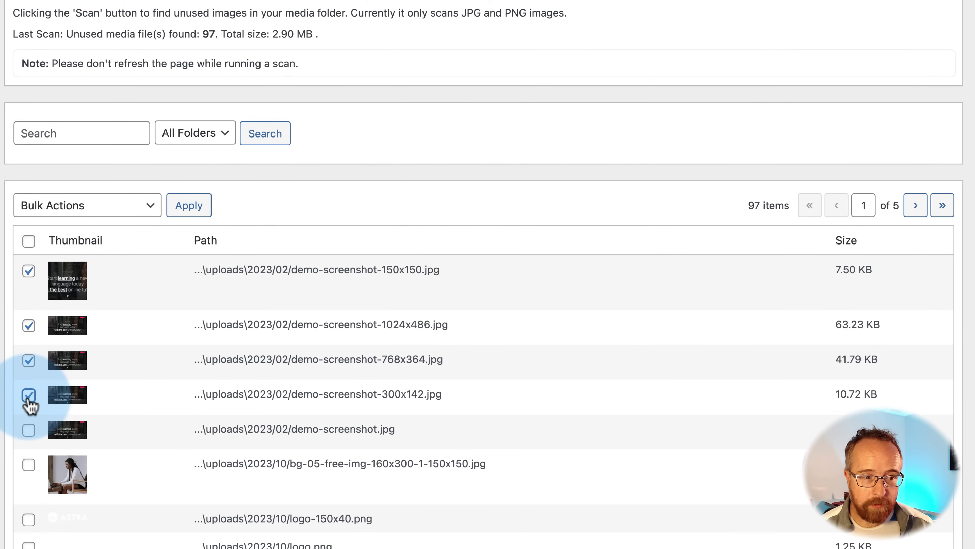
left_click(28, 431)
left_click(134, 205)
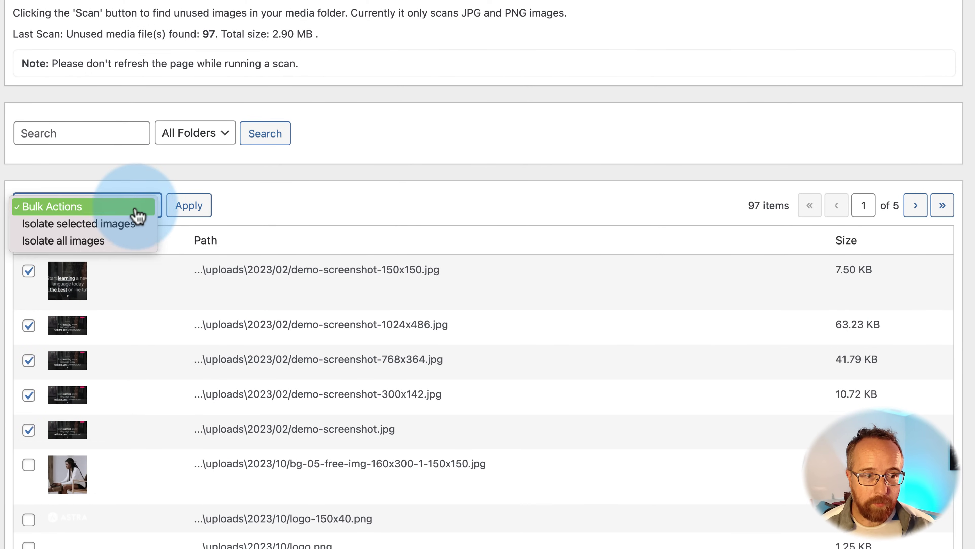
left_click(37, 227)
left_click(191, 206)
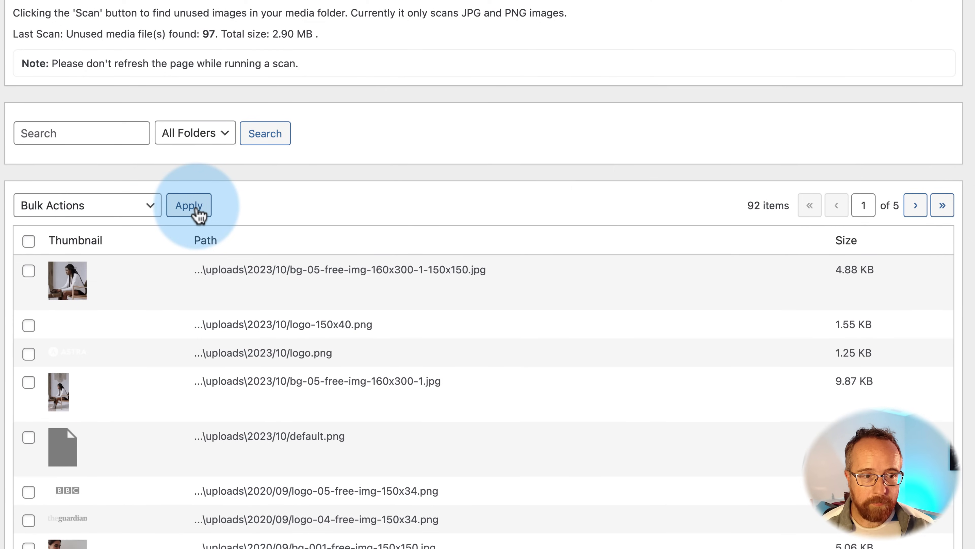
scroll(340, 188, "down", 10)
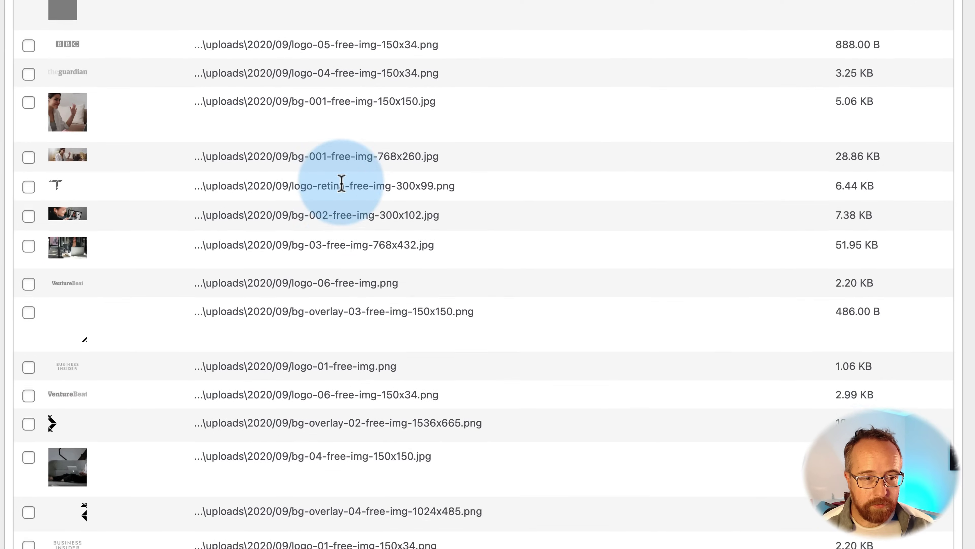
scroll(342, 184, "up", 15)
In Isolated Media, select all the isolated images and permanently delete them
left_click(136, 155)
scroll(490, 192, "down", 4)
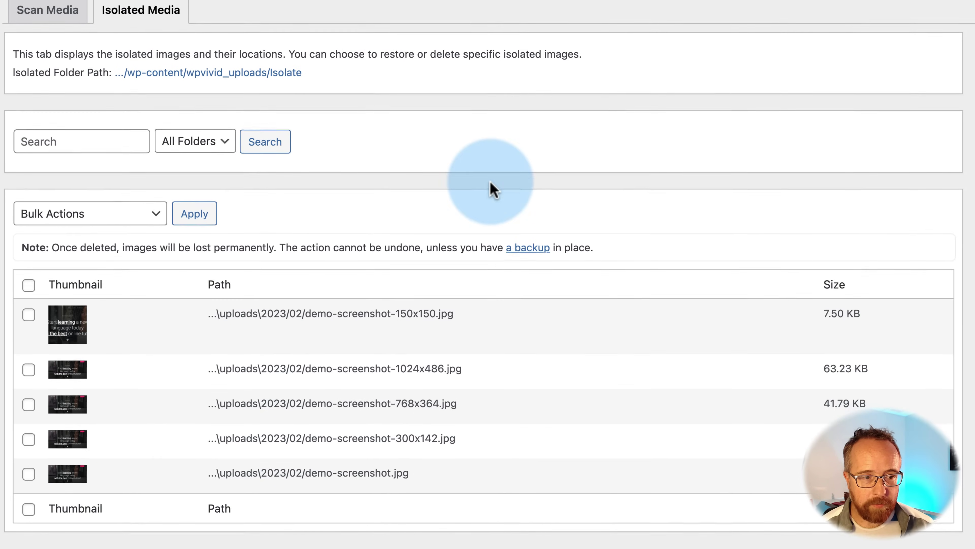
scroll(320, 213, "up", 2)
scroll(290, 266, "down", 2)
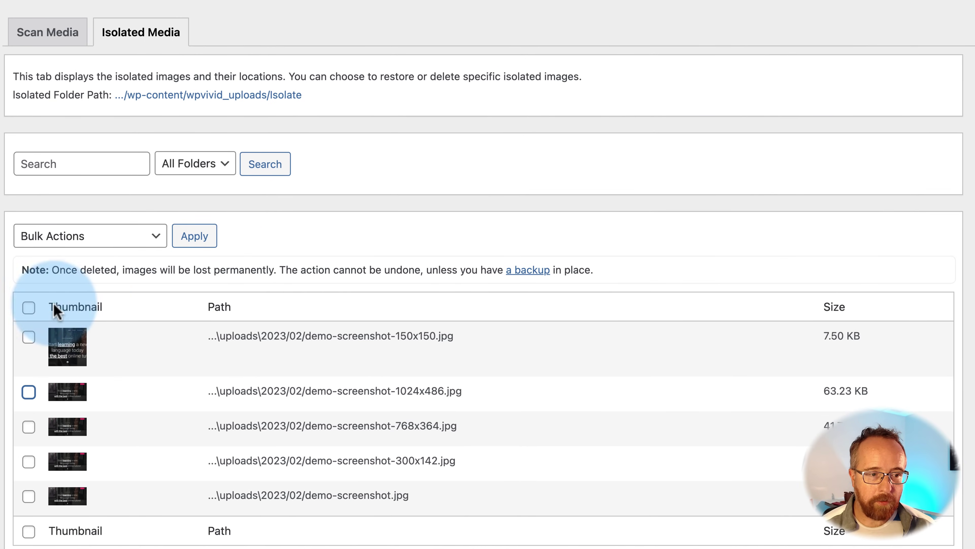
left_click(28, 307)
left_click(137, 236)
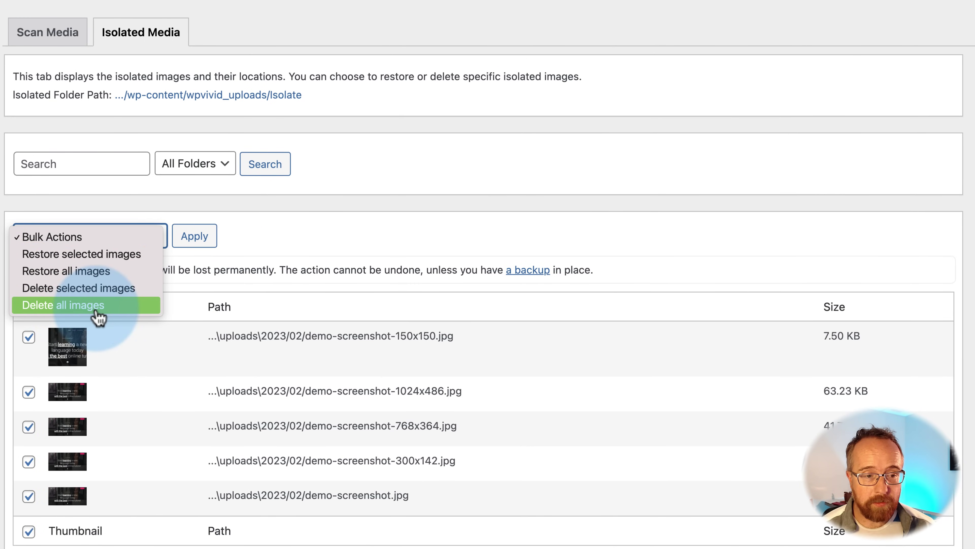
left_click(79, 287)
left_click(189, 240)
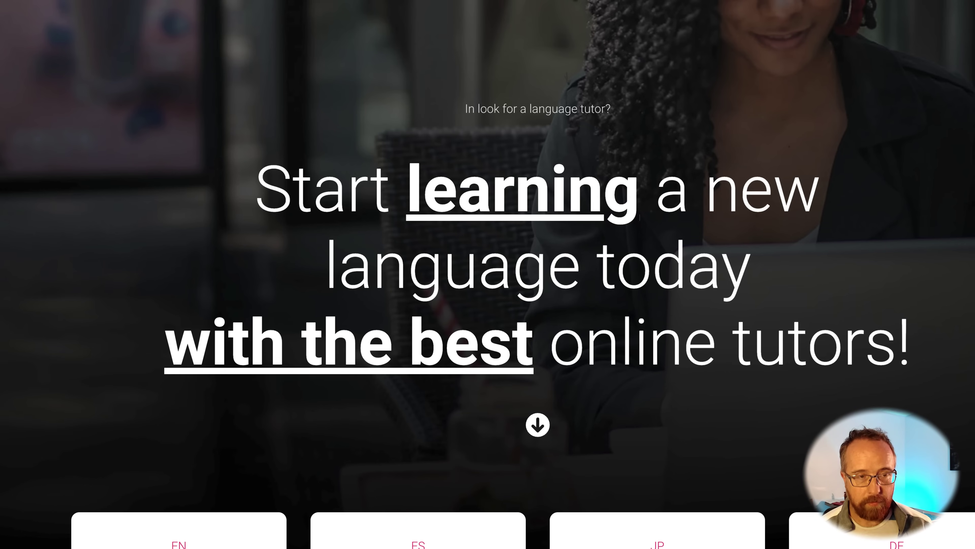
Read the warning that deleted images are lost unless a backup exists
left_click(229, 101)
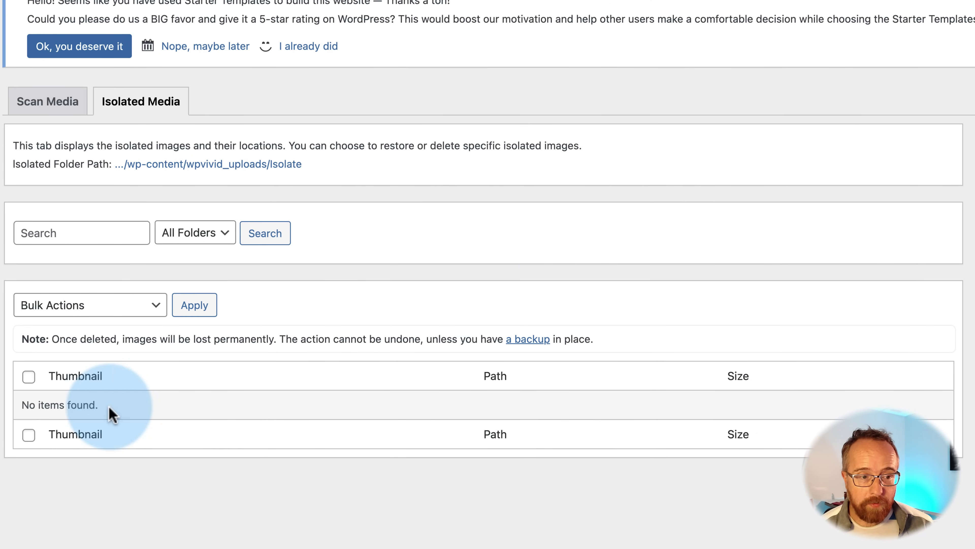
left_click_drag(52, 340, 268, 342)
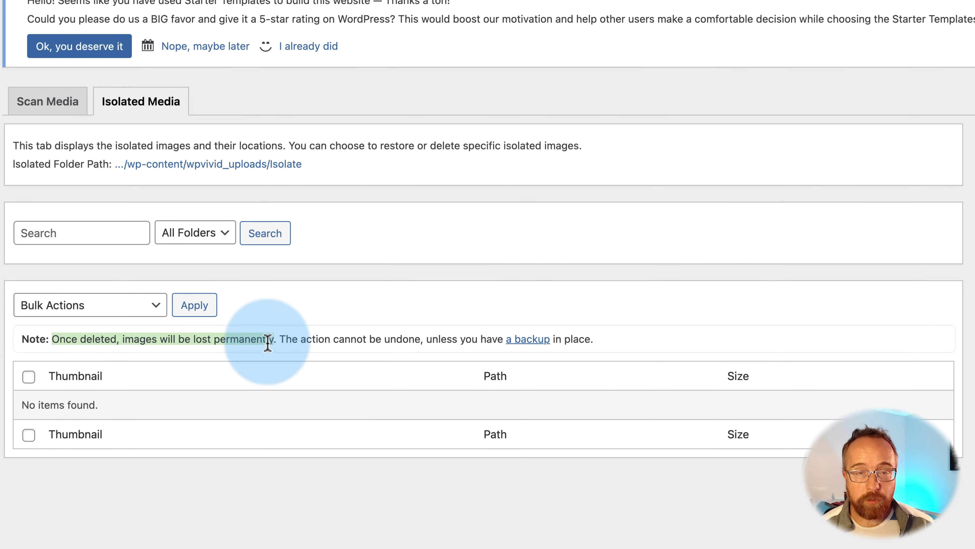
left_click(296, 342)
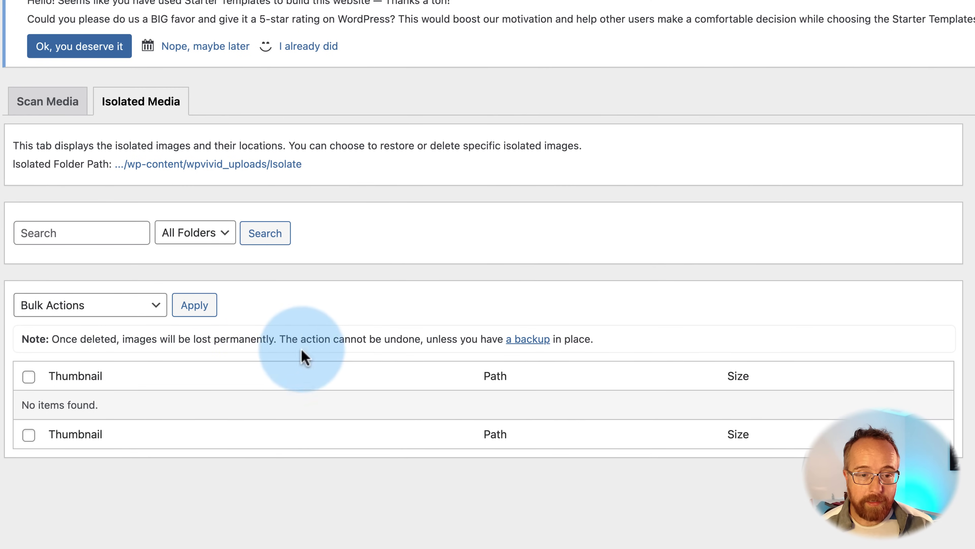
left_click_drag(281, 340, 592, 349)
left_click(604, 345)
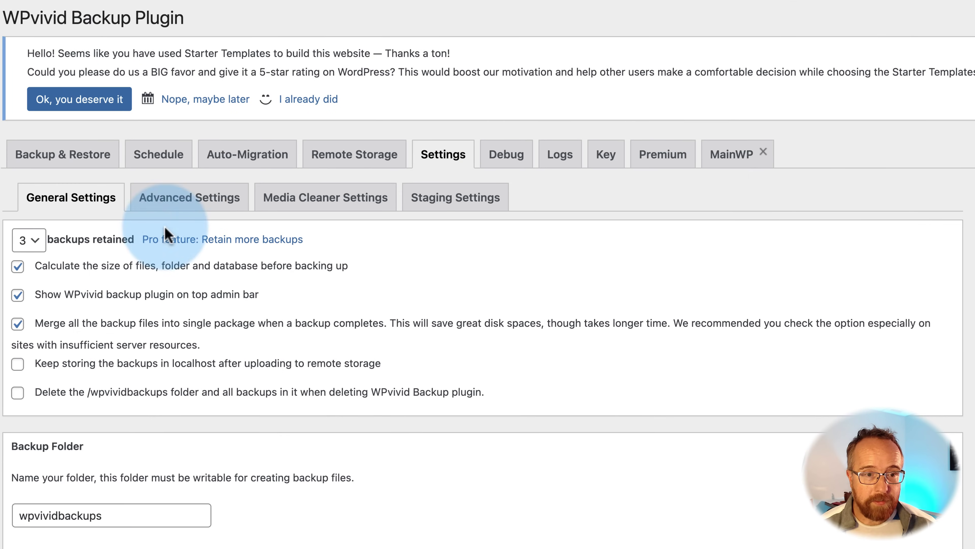
Scroll down the WPvivid plugin's WordPress.org page to its Pro feature list and ratings
scroll(235, 170, "down", 3)
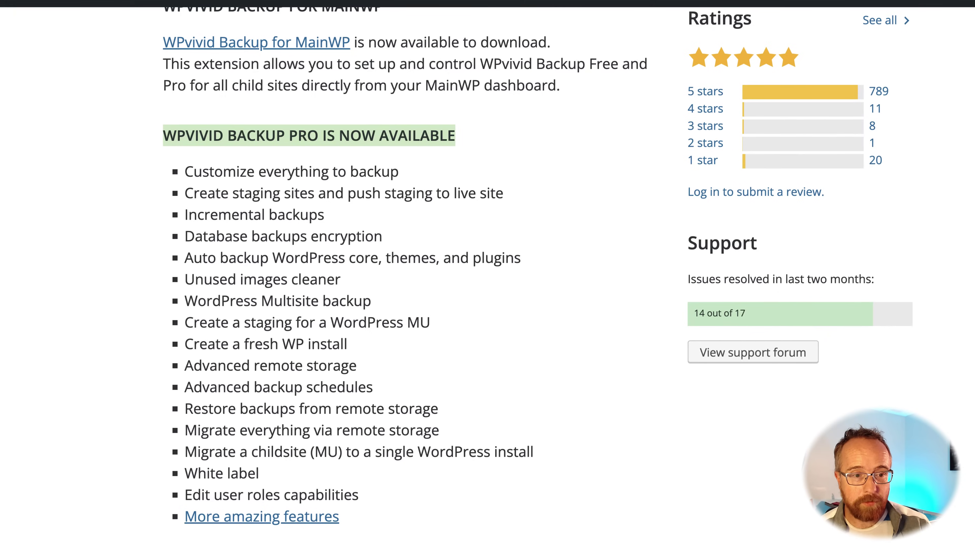
scroll(159, 266, "down", 3)
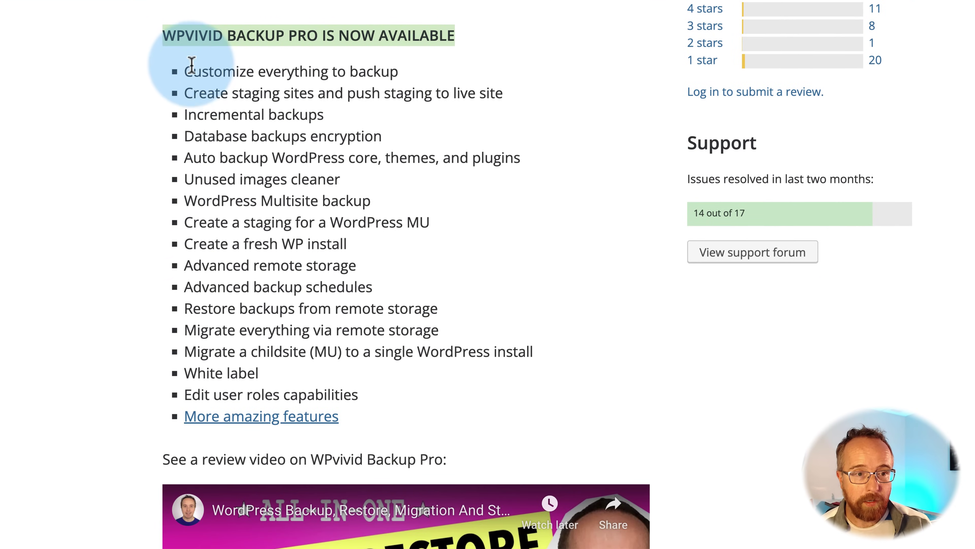
left_click_drag(184, 71, 358, 418)
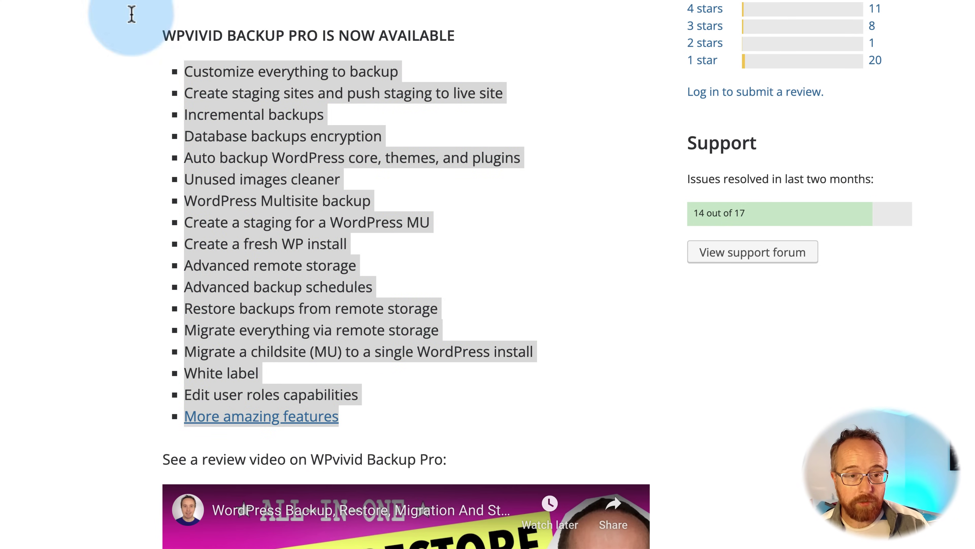
scroll(250, 262, "down", 2)
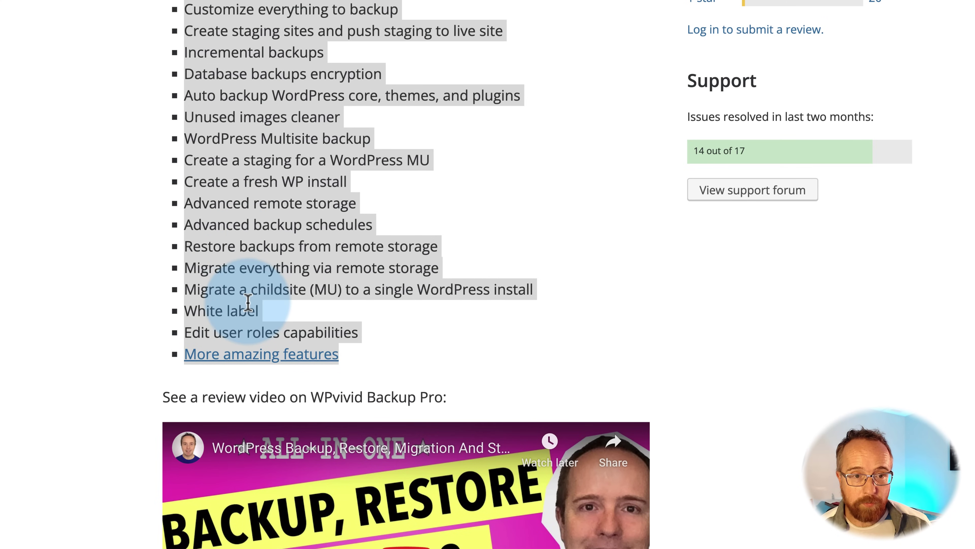
scroll(413, 290, "up", 3)
scroll(416, 290, "down", 1)
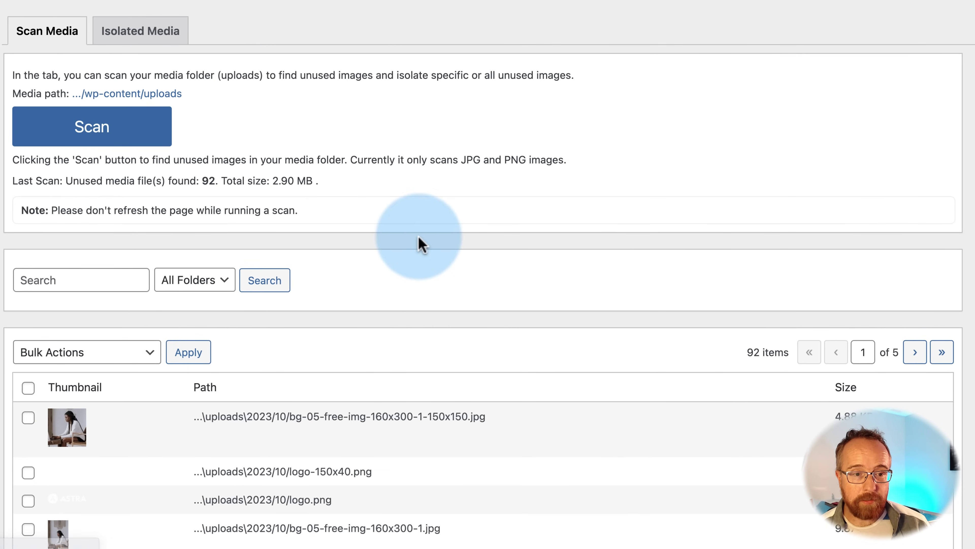
scroll(420, 244, "down", 3)
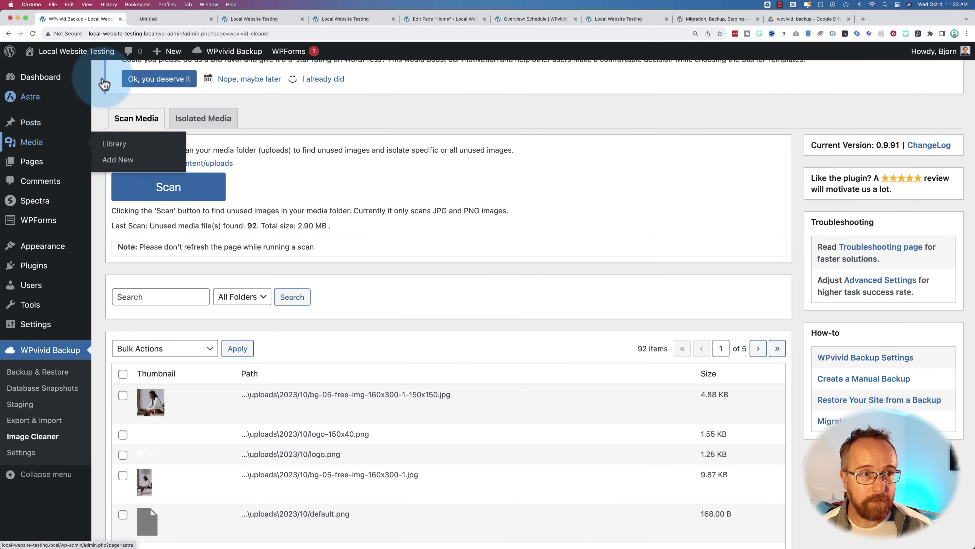
left_click(161, 19)
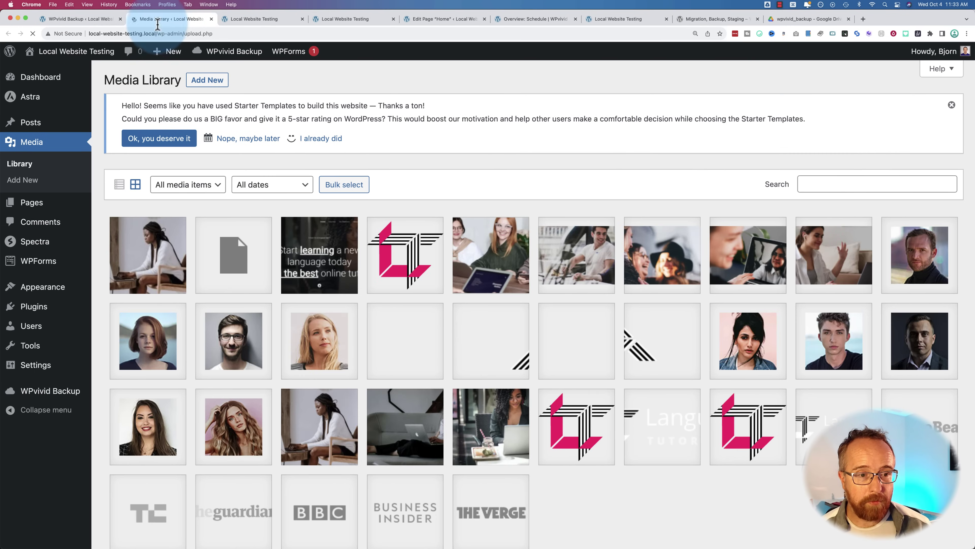
scroll(130, 181, "down", 5)
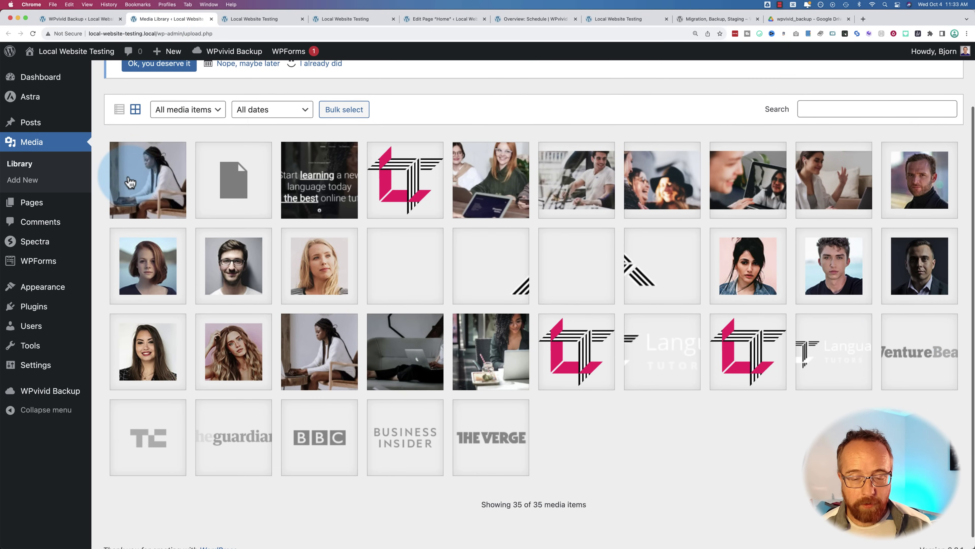
left_click_drag(614, 546, 466, 495)
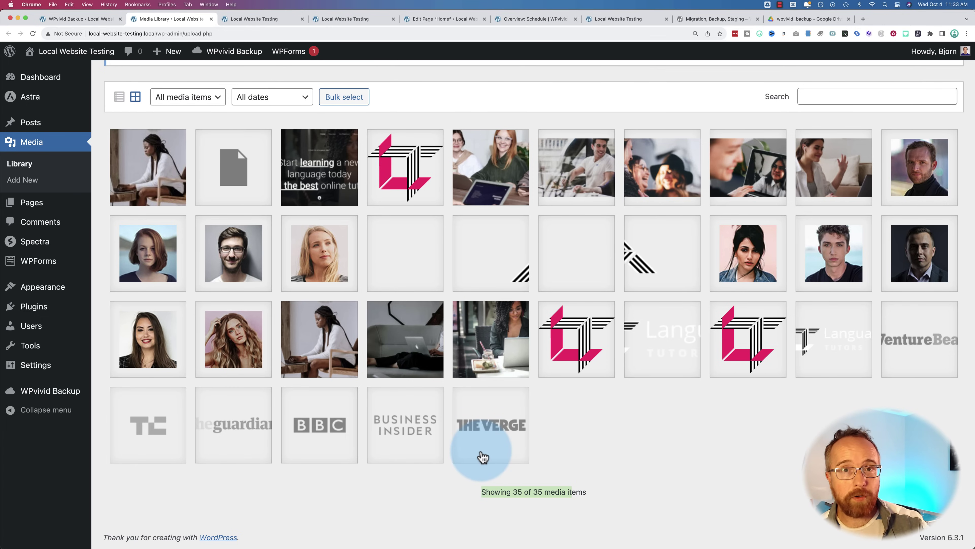
left_click(88, 19)
scroll(359, 260, "down", 3)
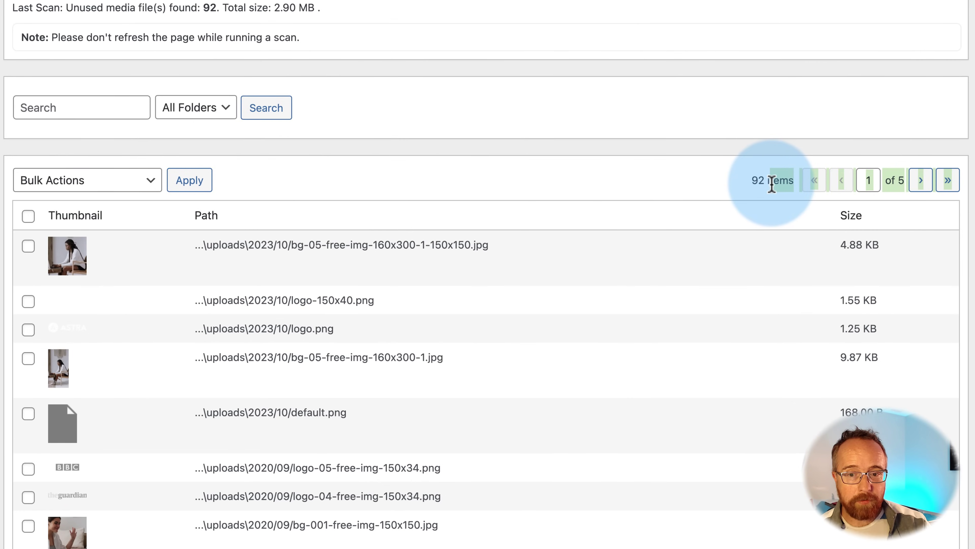
left_click_drag(771, 184, 757, 181)
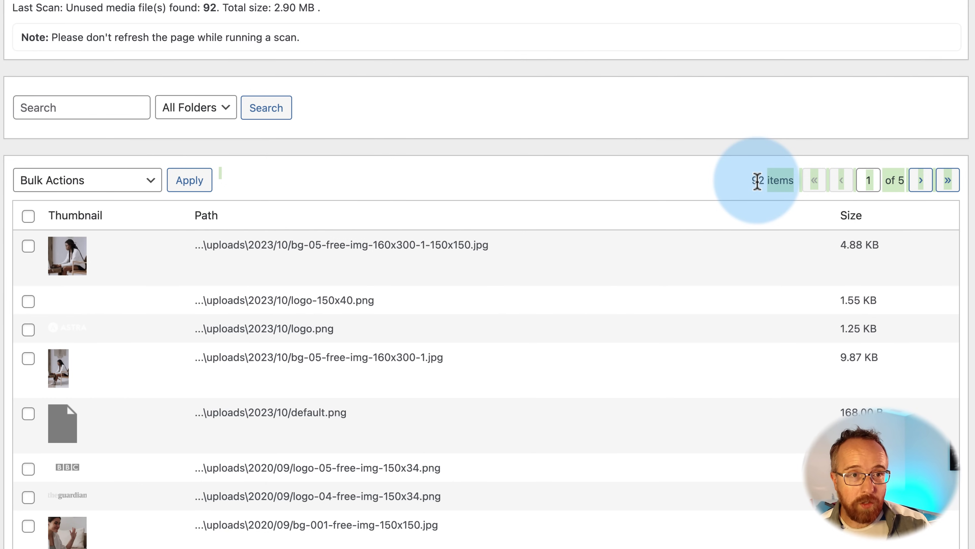
left_click(757, 180)
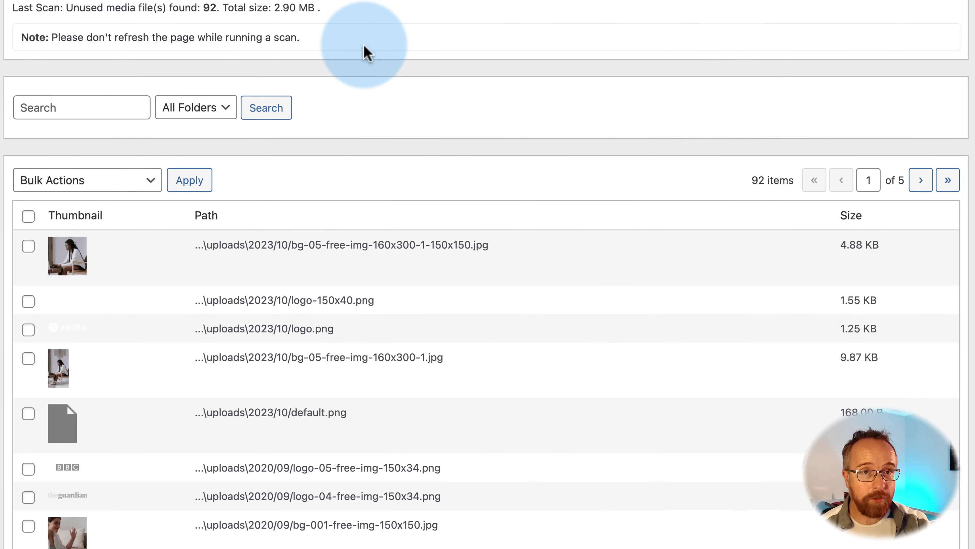
scroll(364, 52, "up", 2)
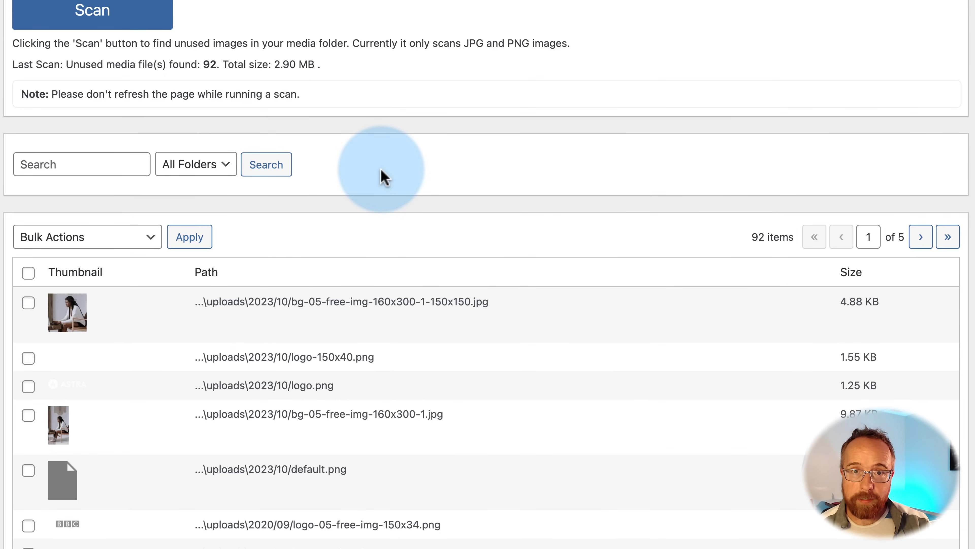